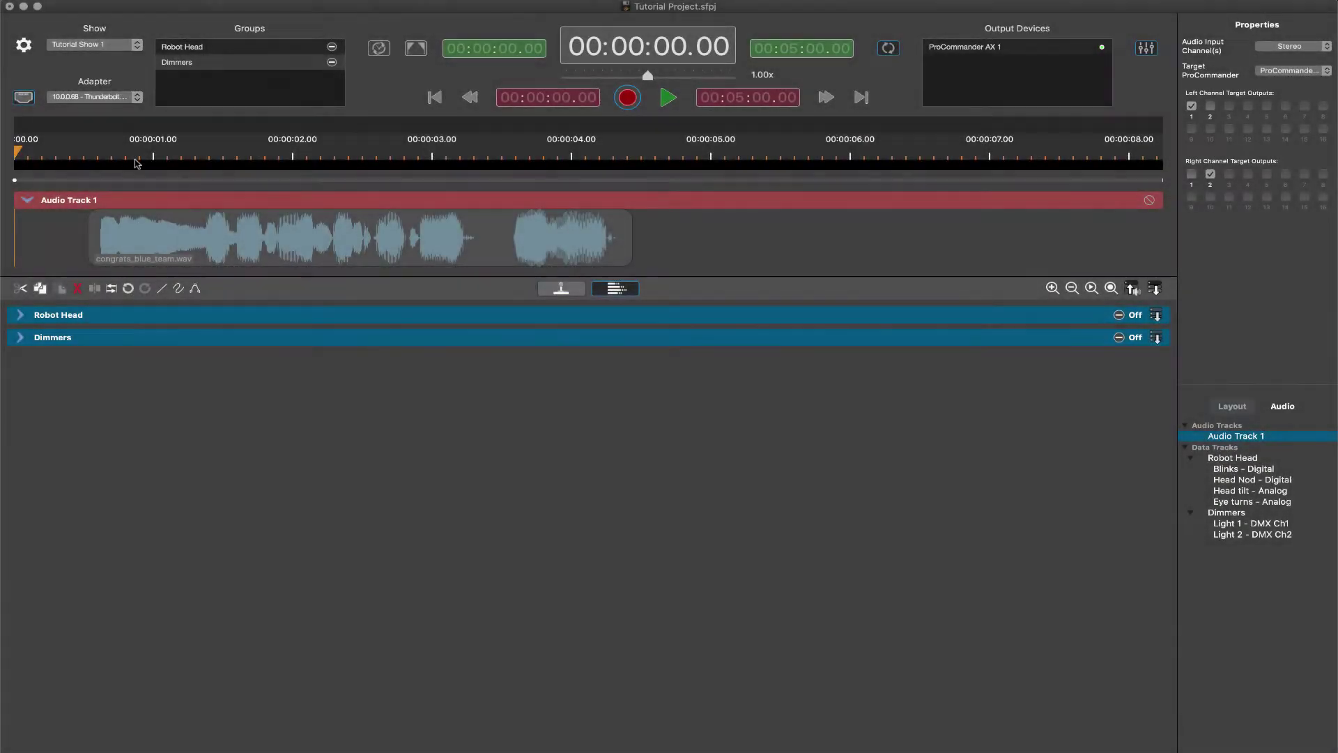
Open the project settings and review the project shows and the outputs of the ProCommander AX 1 device.
left_click(24, 44)
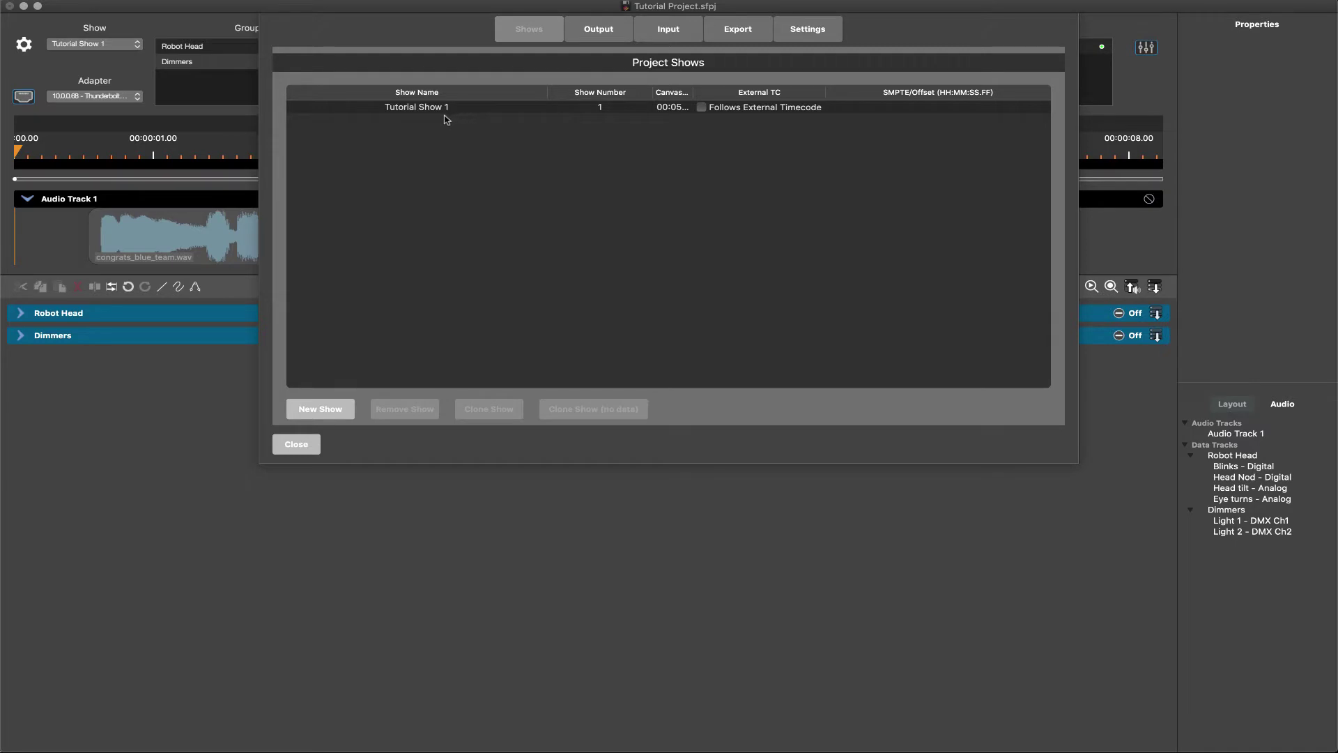
left_click(601, 29)
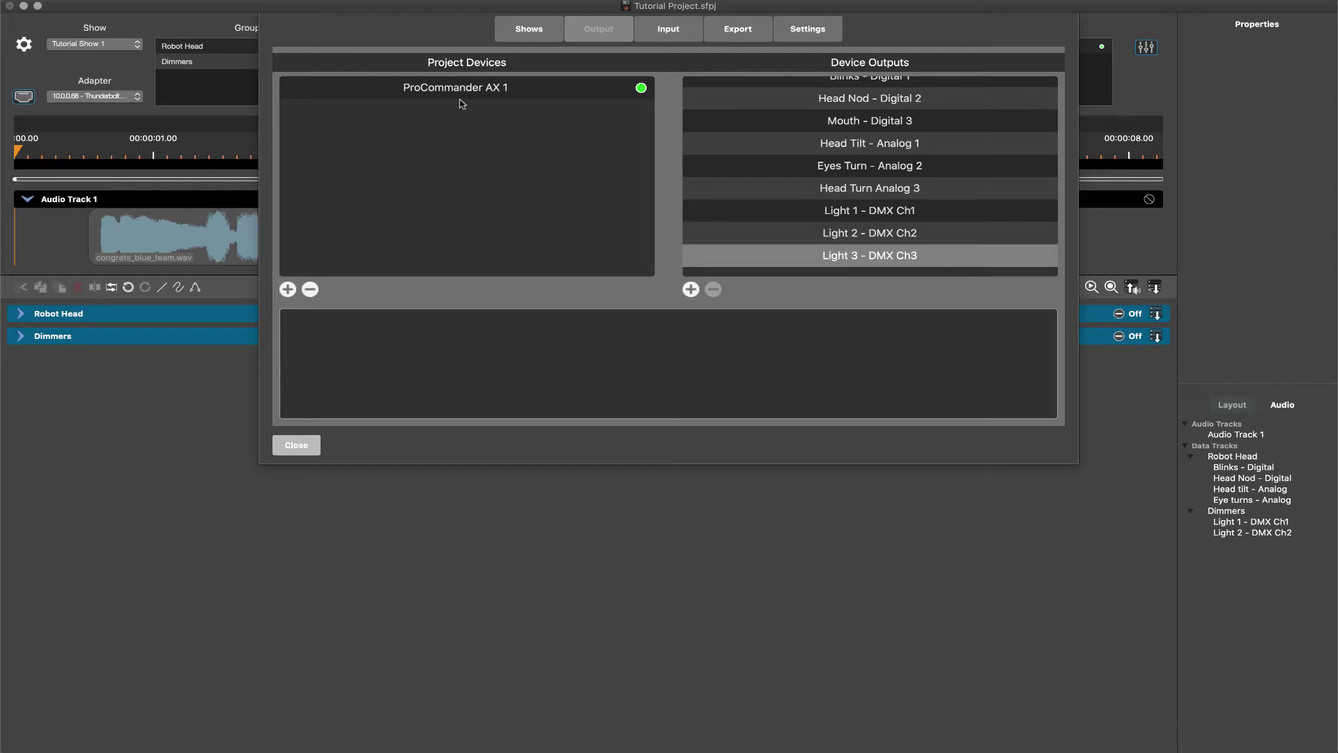
scroll(813, 176, "up", 2)
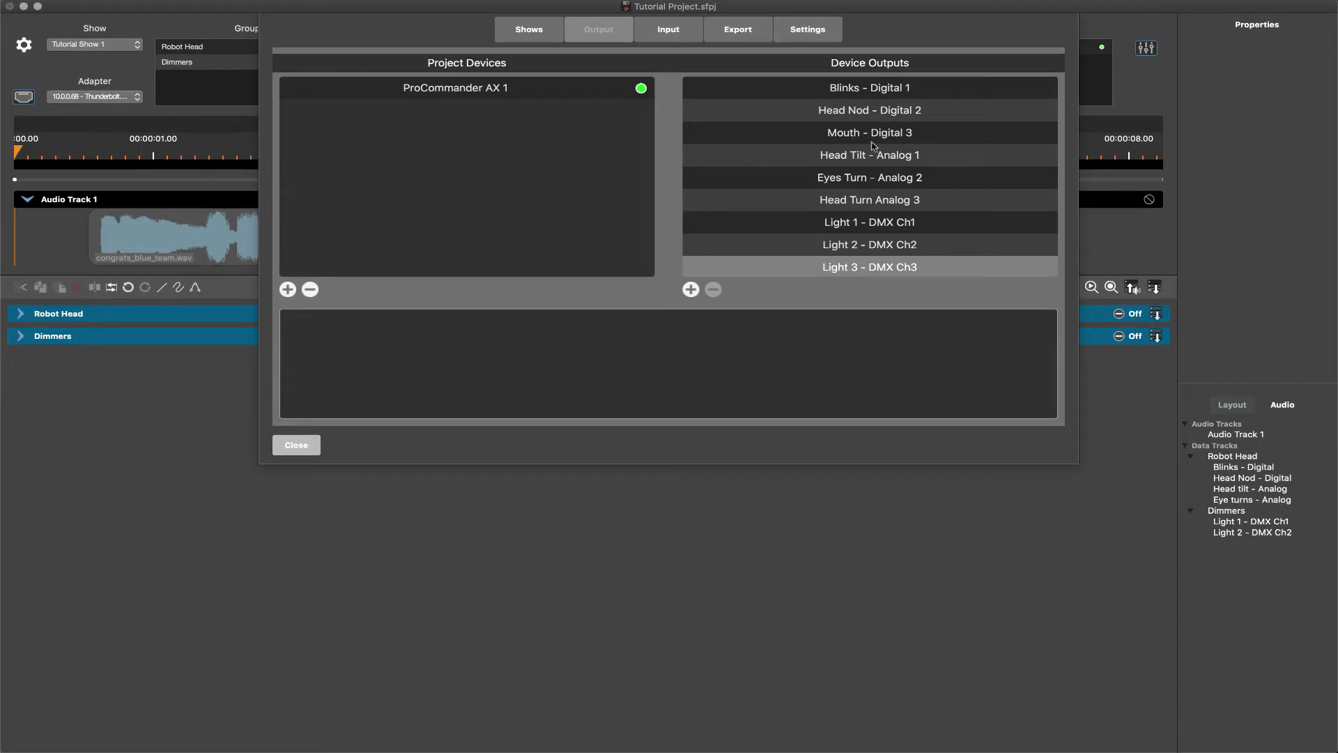
scroll(862, 201, "down", 2)
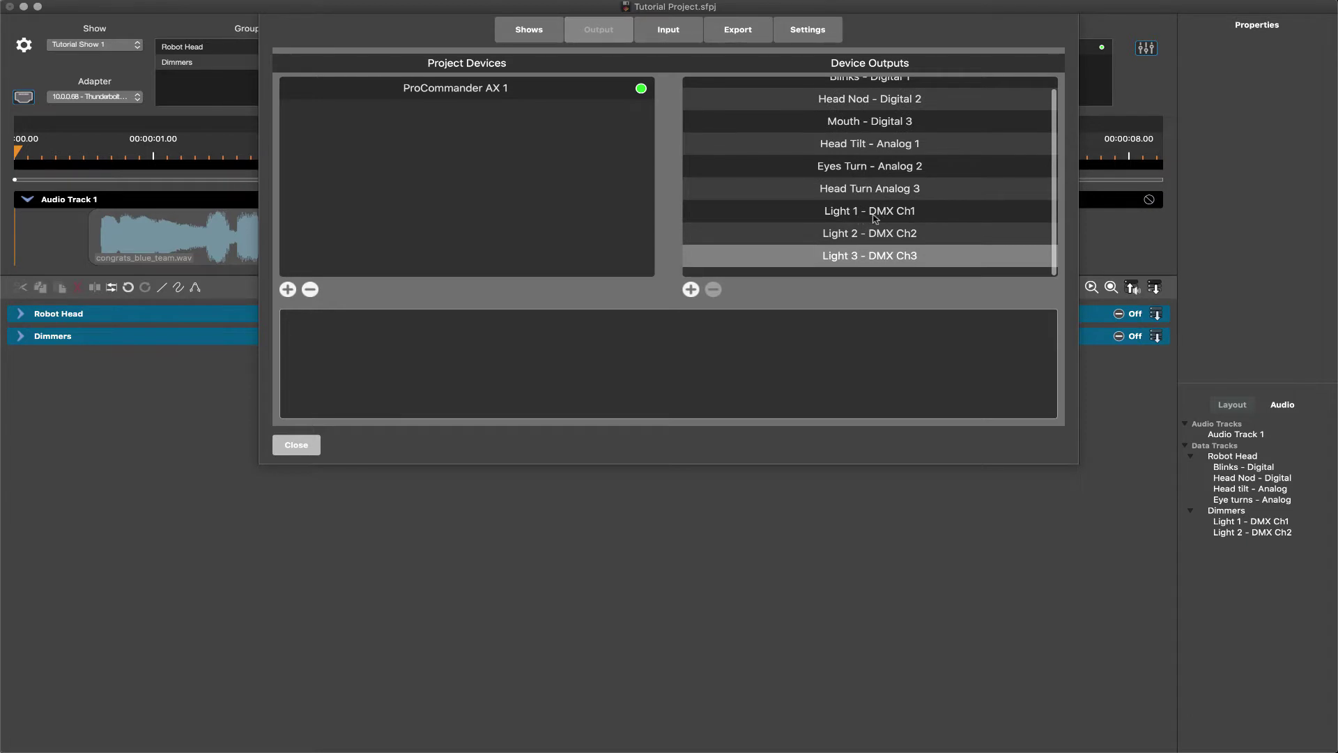
left_click(919, 216)
Review the project inputs, checking the joystick axes and slider and testing the keyboard A, S and Z inputs.
left_click(675, 38)
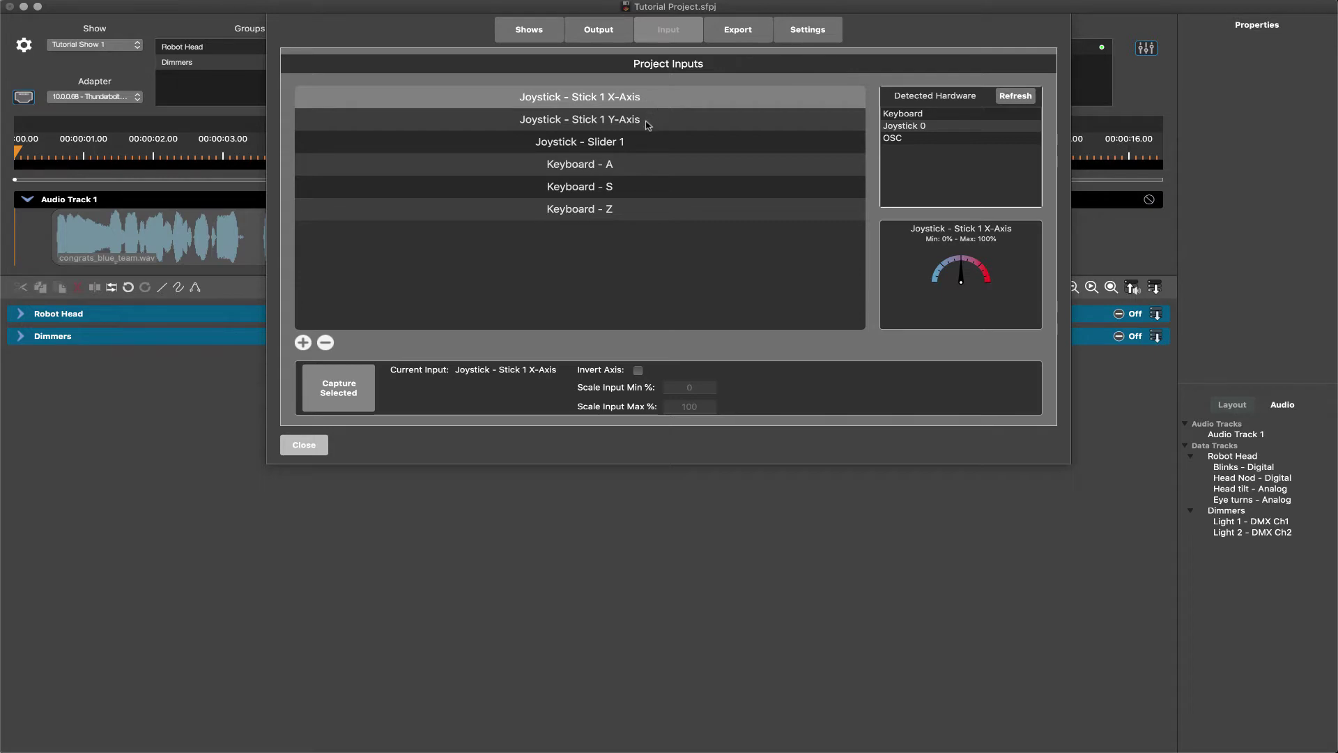
left_click(648, 124)
left_click(635, 146)
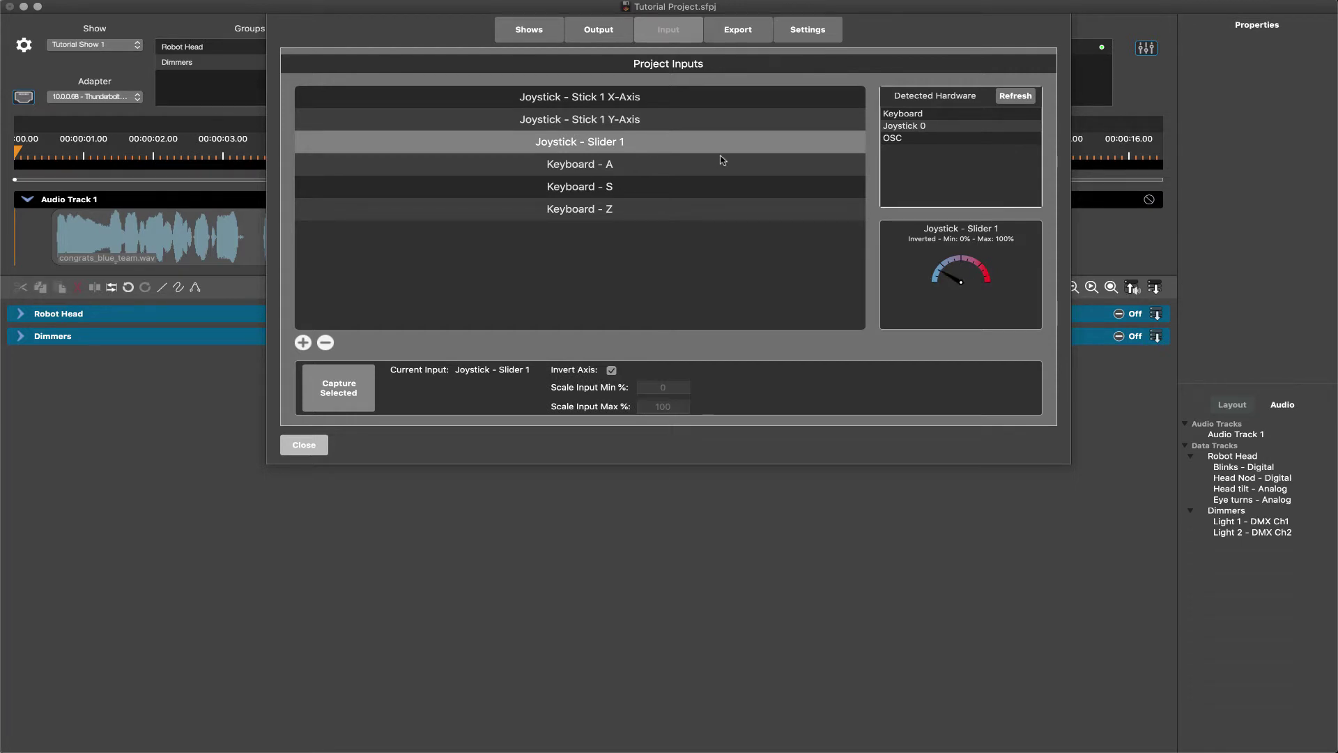
left_click(646, 170)
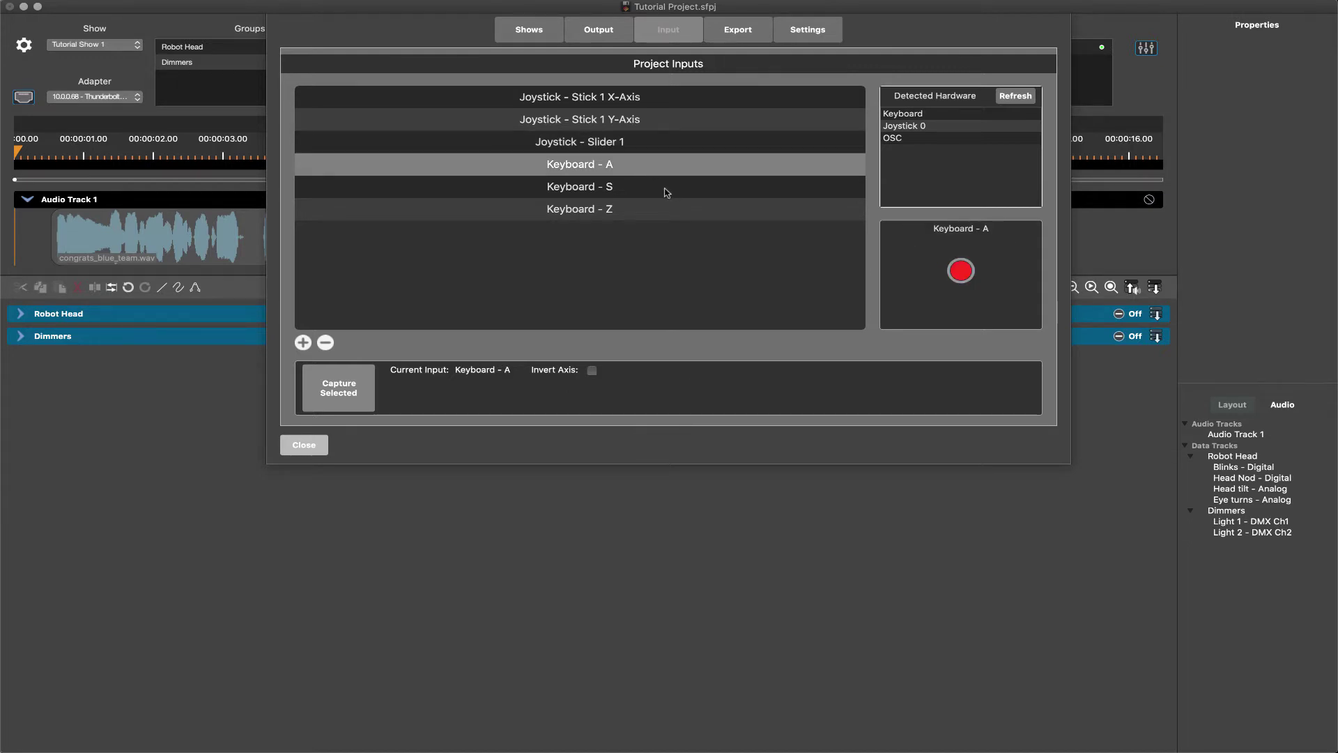
left_click(642, 186)
key("s")
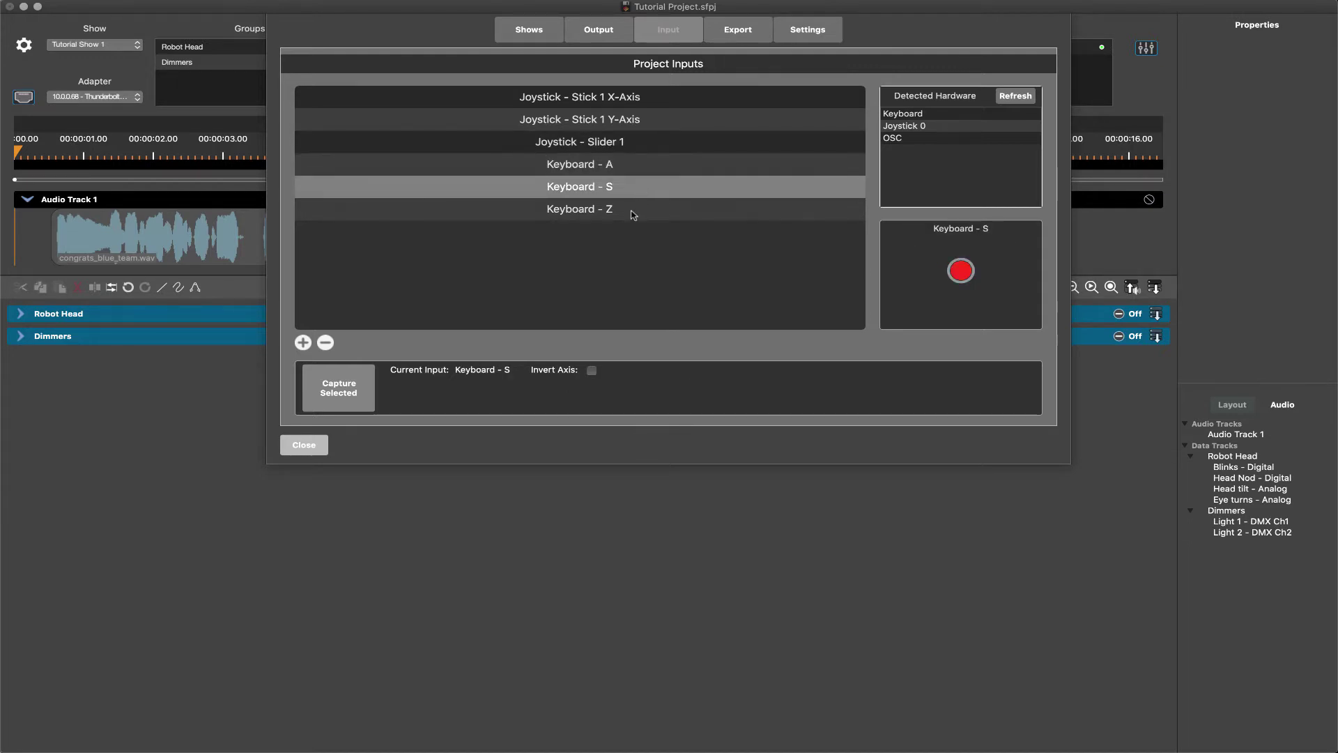
left_click(633, 212)
key("z")
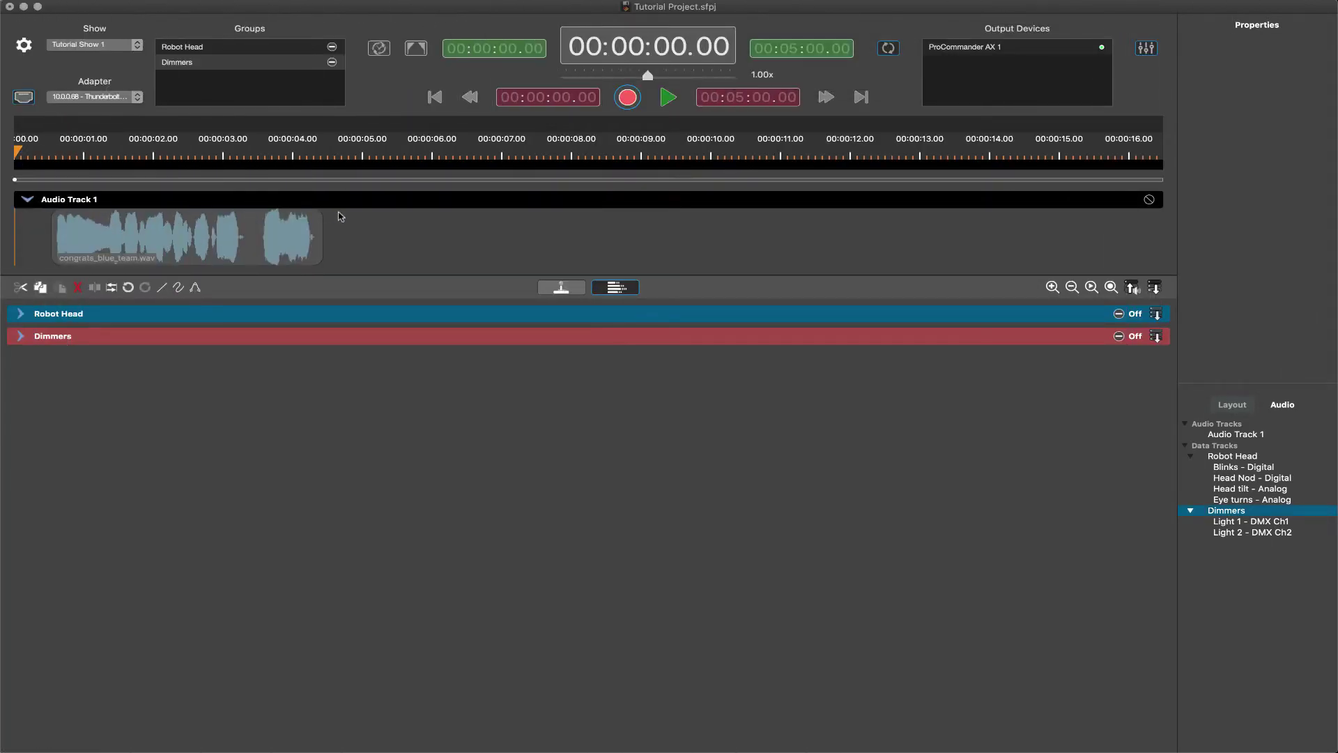
Inspect the properties of Audio Track 1 and its audio clip, keeping ProCommander AX 1 as the target.
left_click(361, 201)
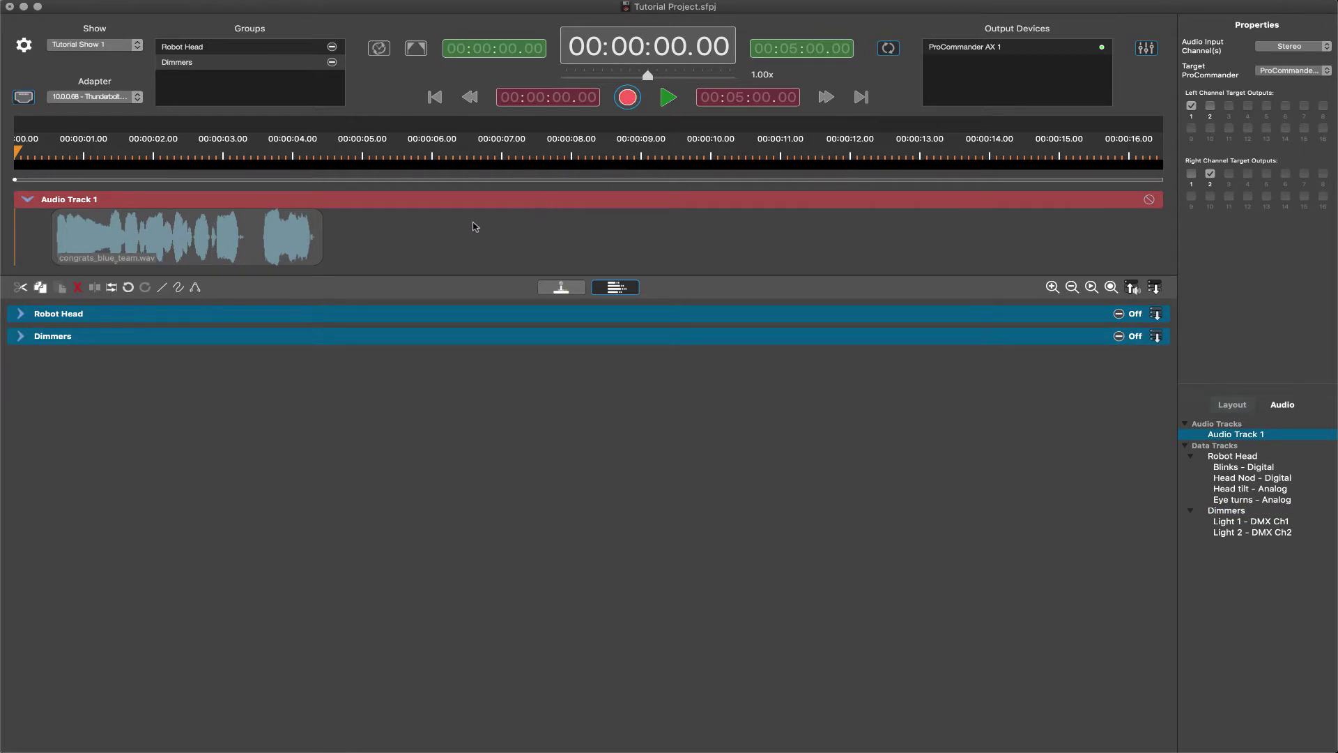
left_click(252, 230)
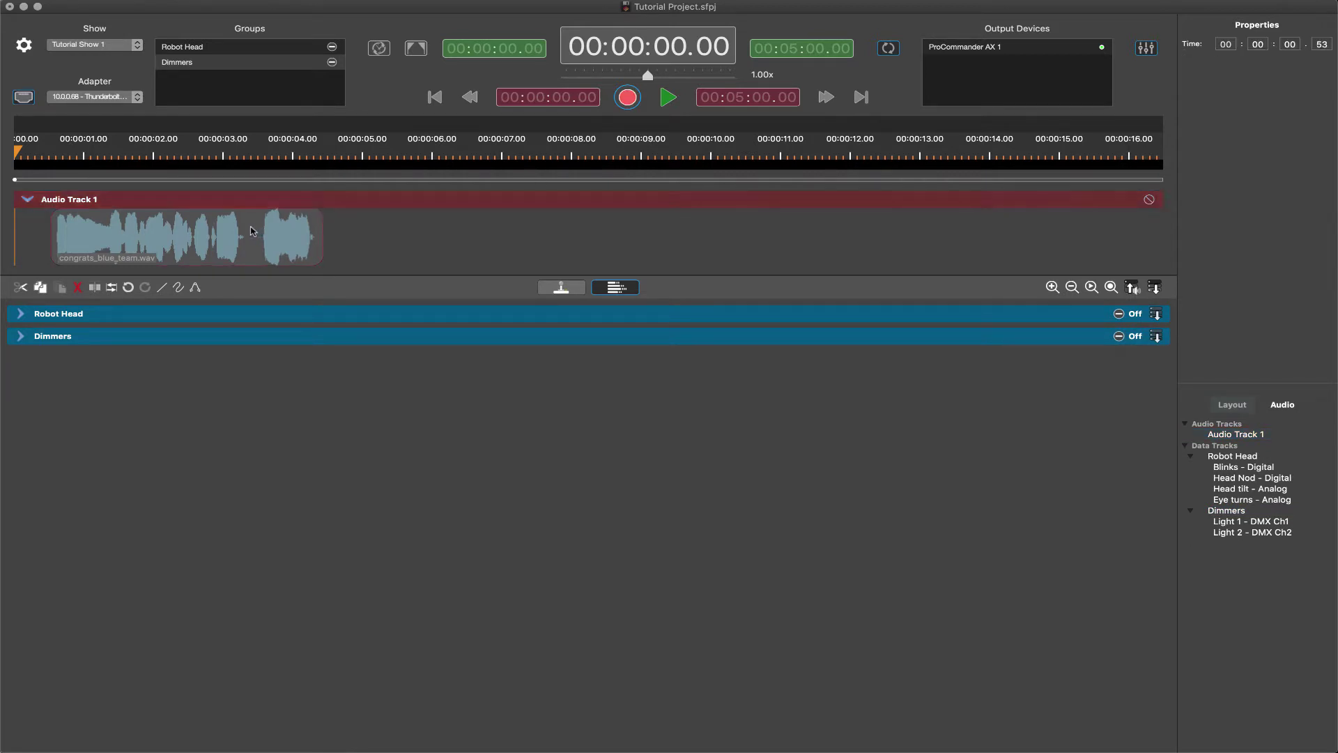
left_click(344, 201)
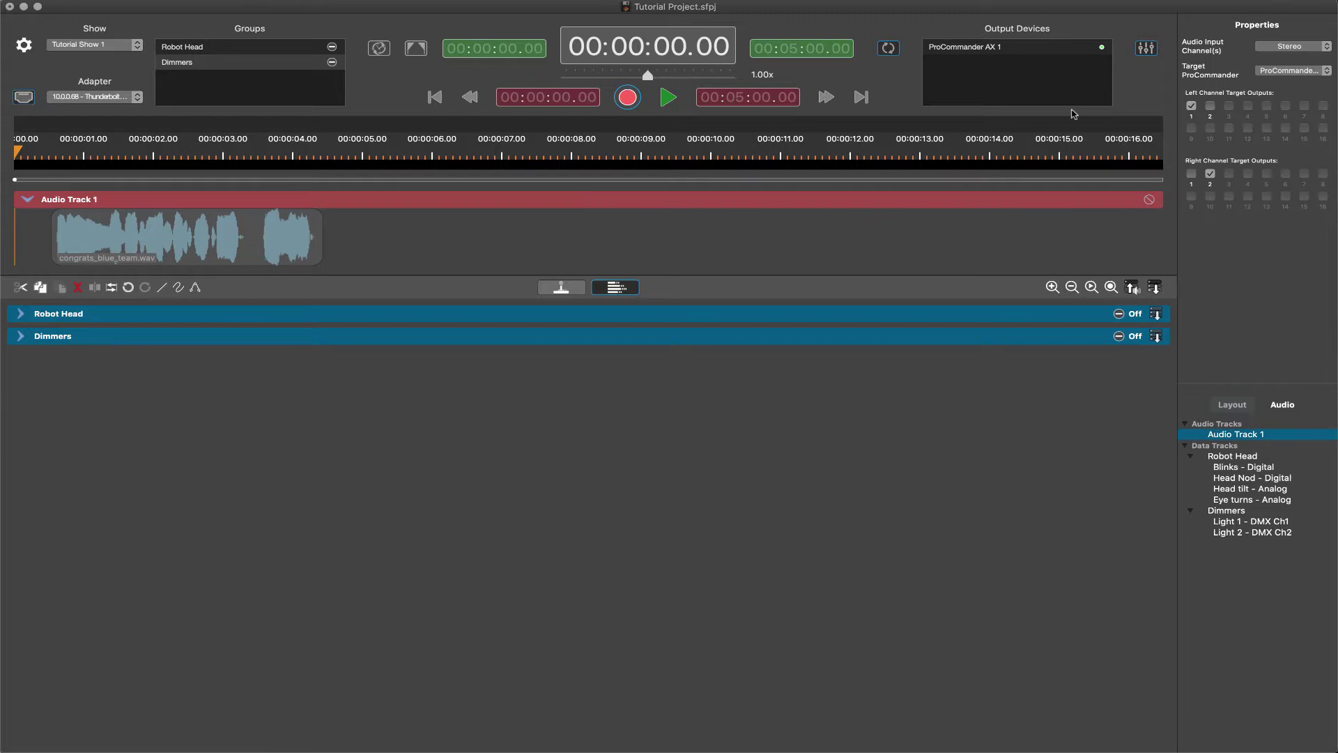
left_click(1293, 72)
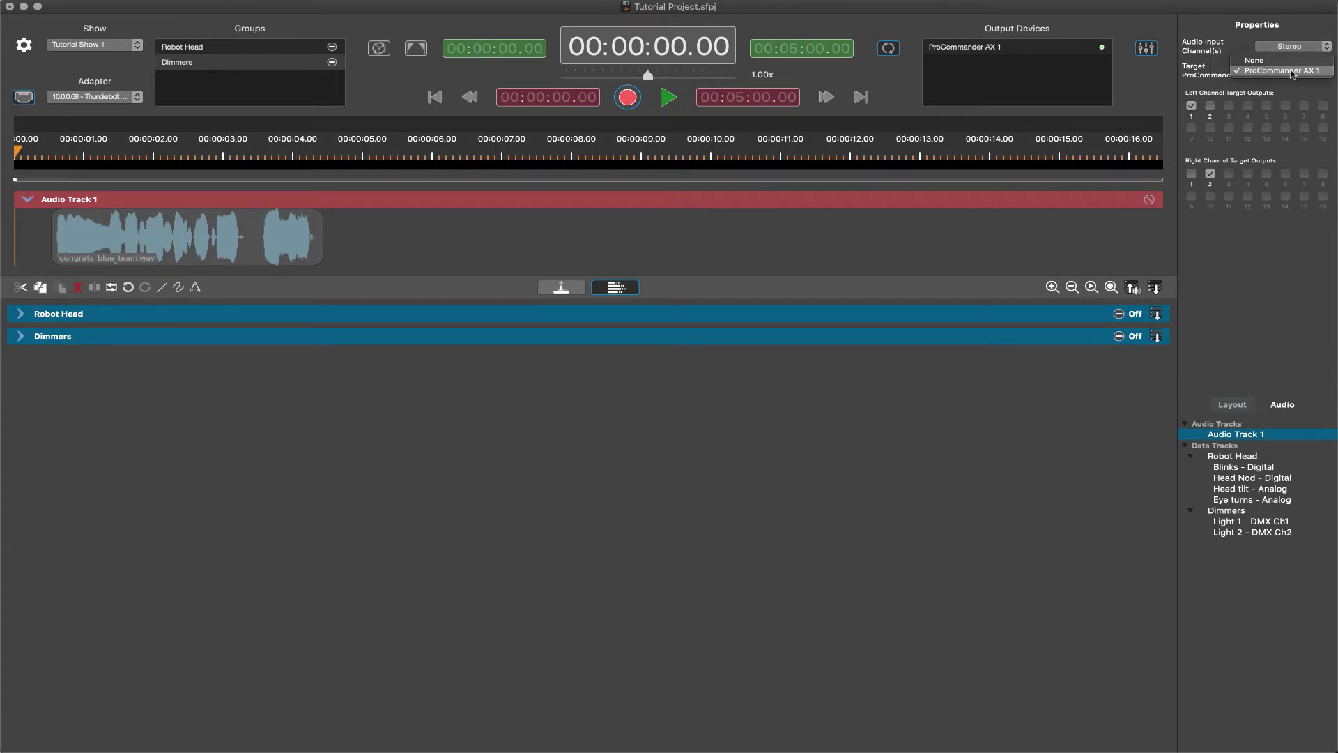
left_click(1292, 71)
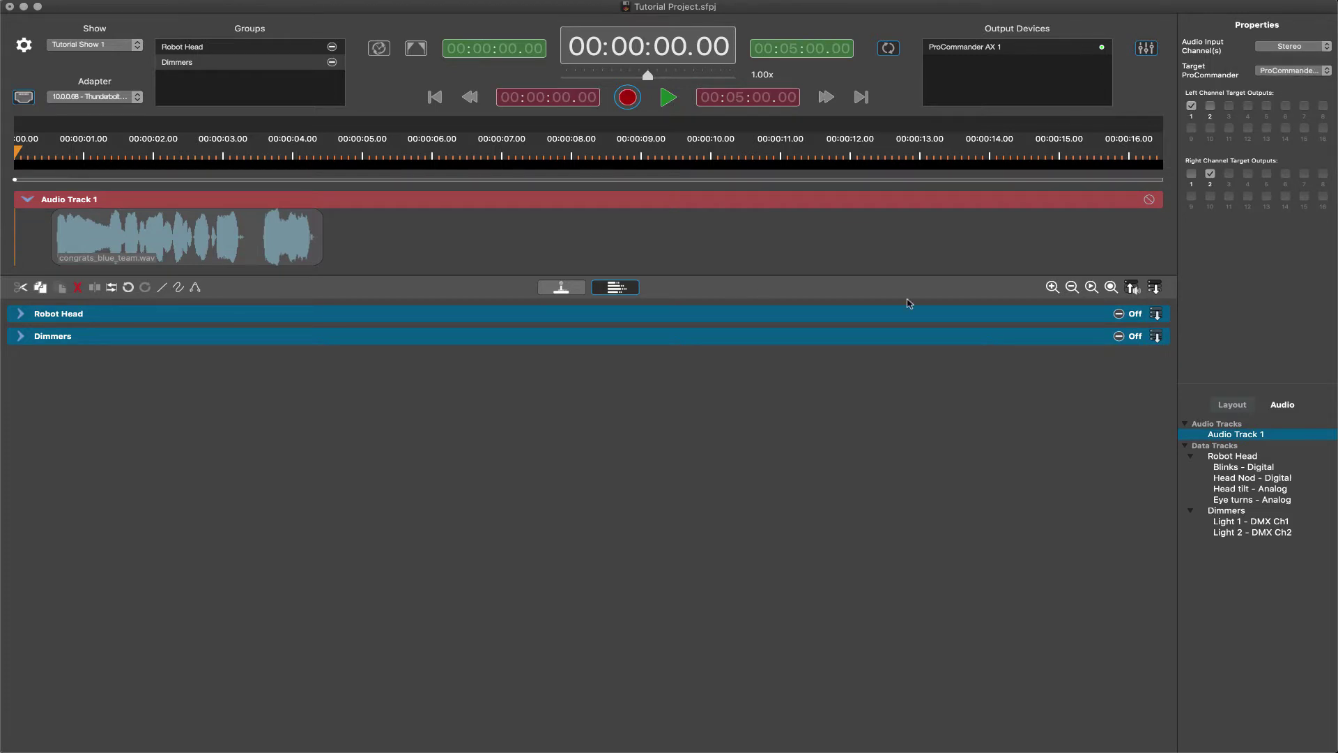
Examine the data tracks inside the Robot Head and Dimmers groups, collapsing each group after viewing.
left_click(1230, 457)
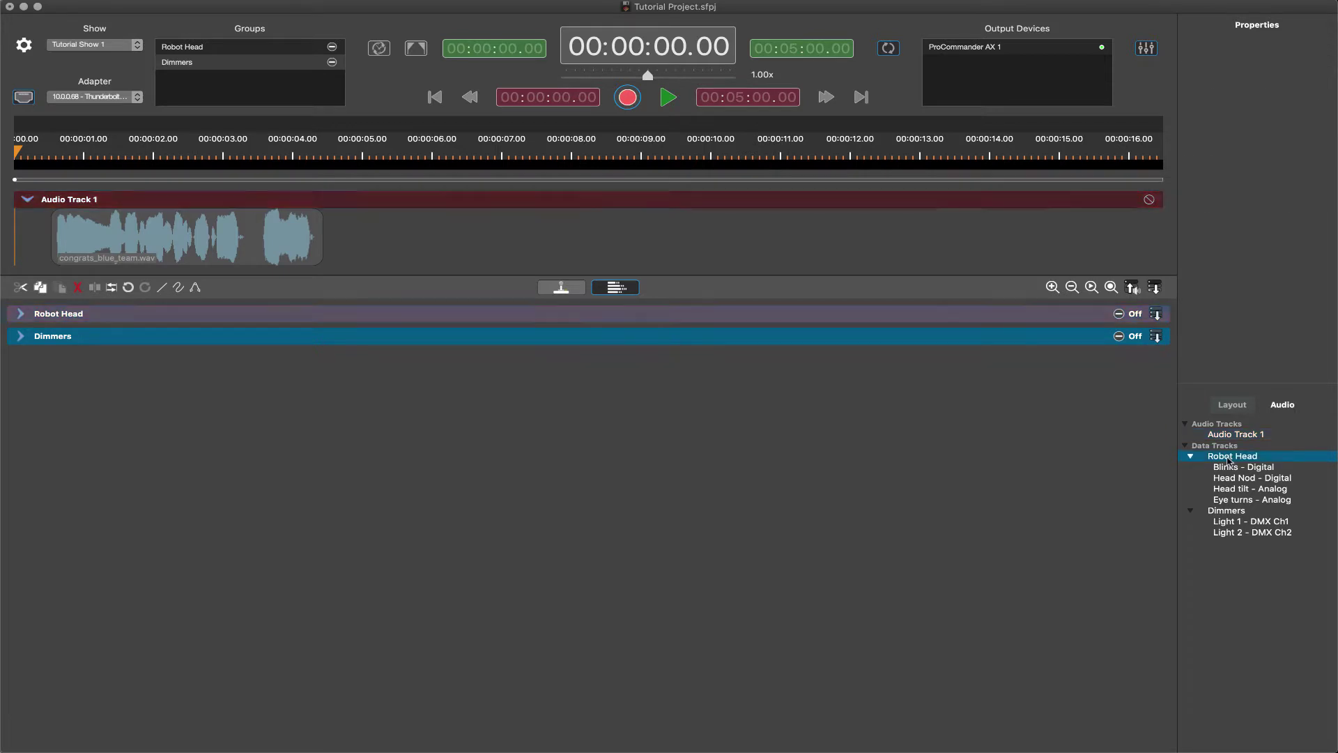
left_click(21, 315)
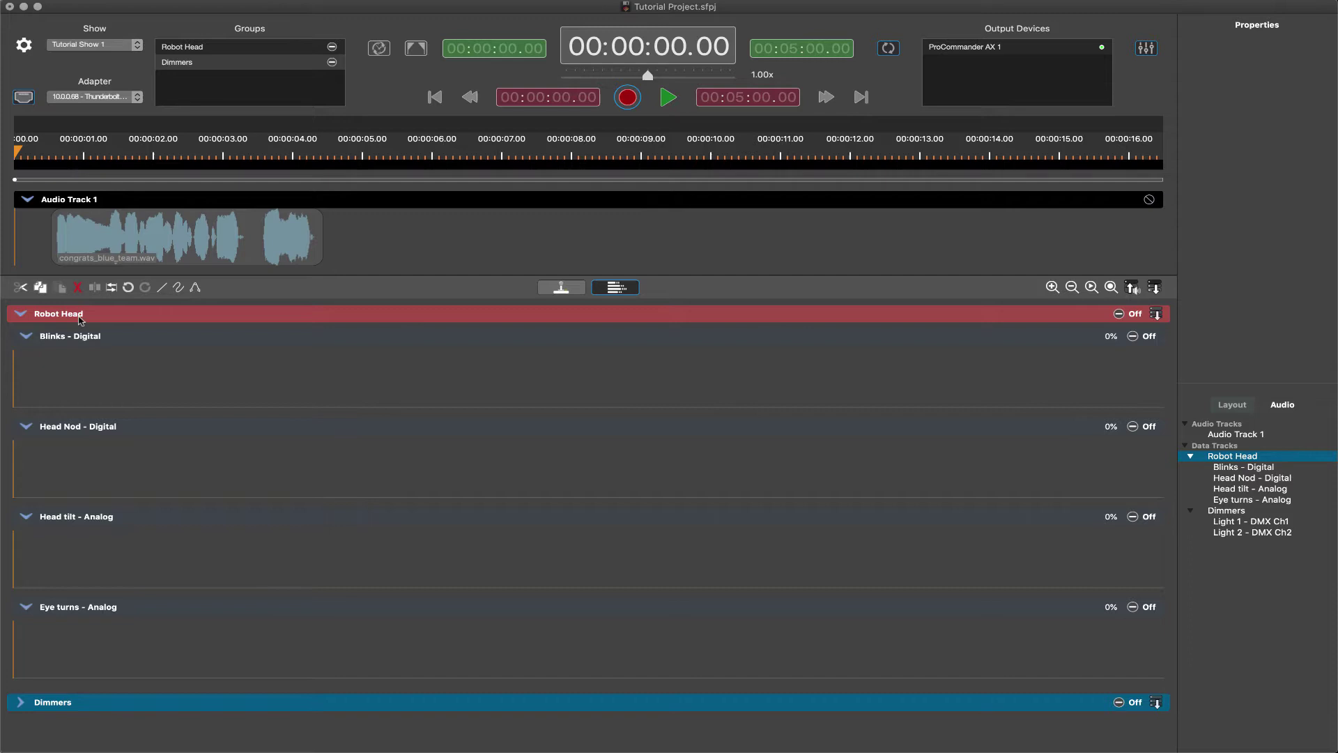
left_click(20, 314)
left_click(20, 336)
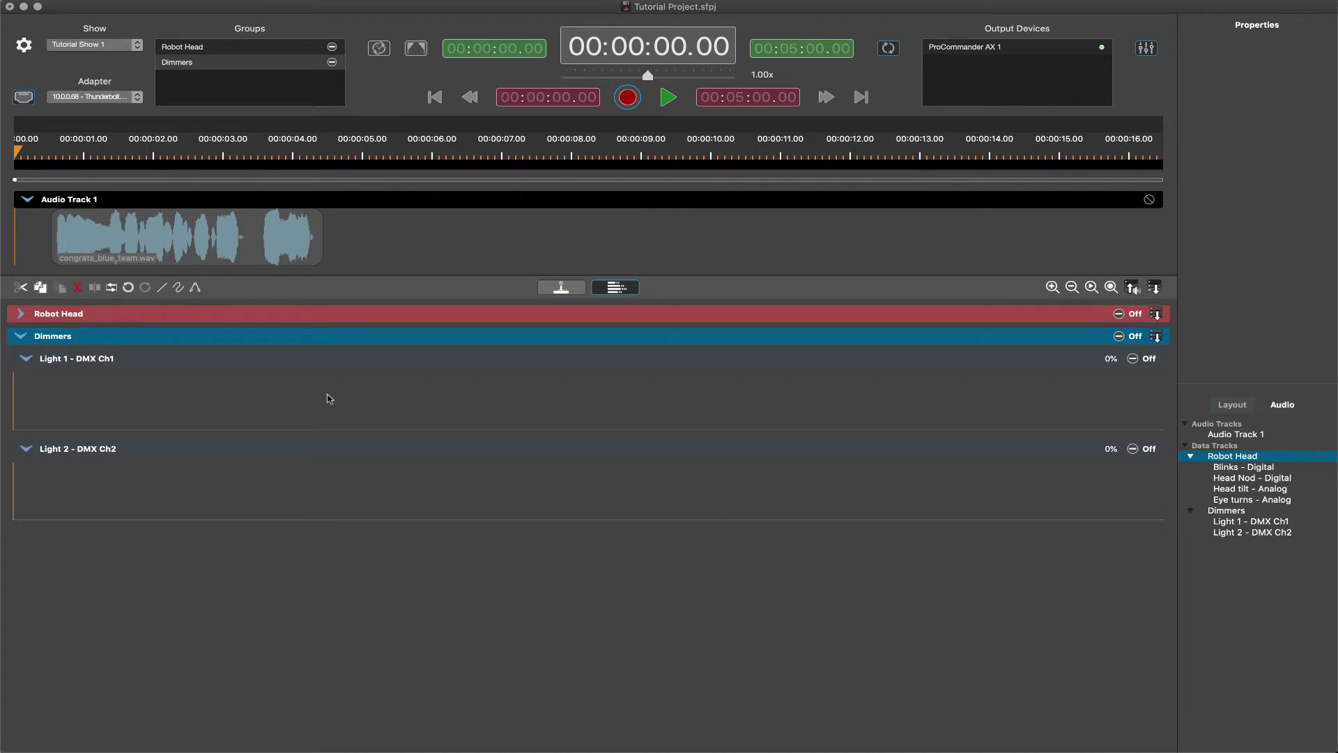
left_click(21, 337)
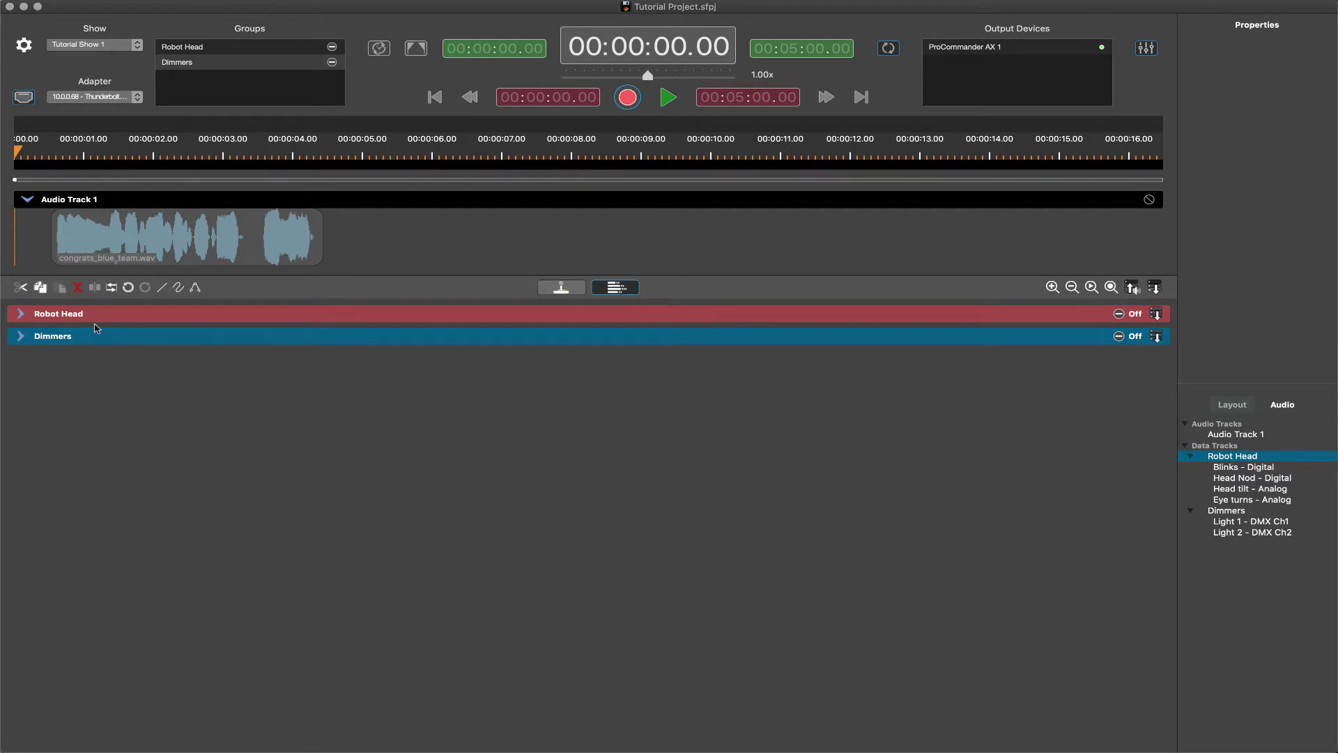
Add a new data track to the Robot Head group and name it "Mouth - Digital".
left_click(21, 315)
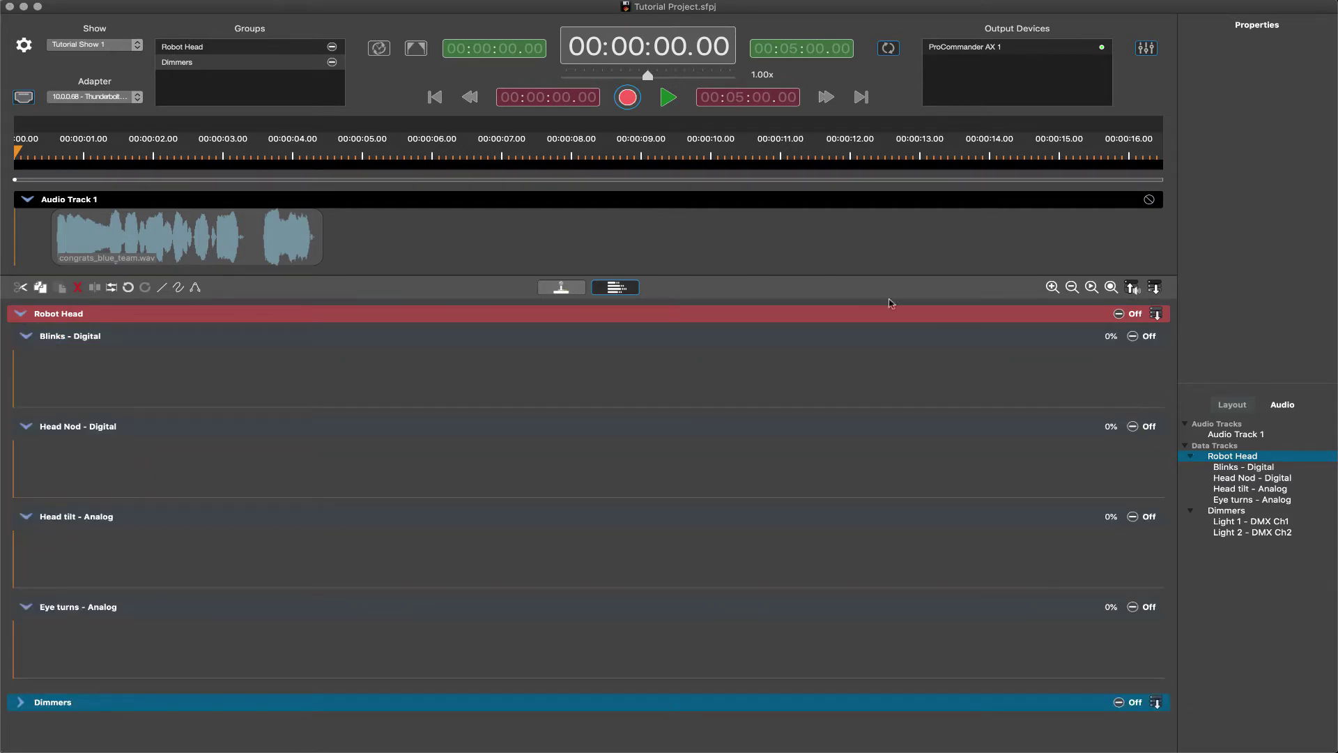
left_click(1156, 315)
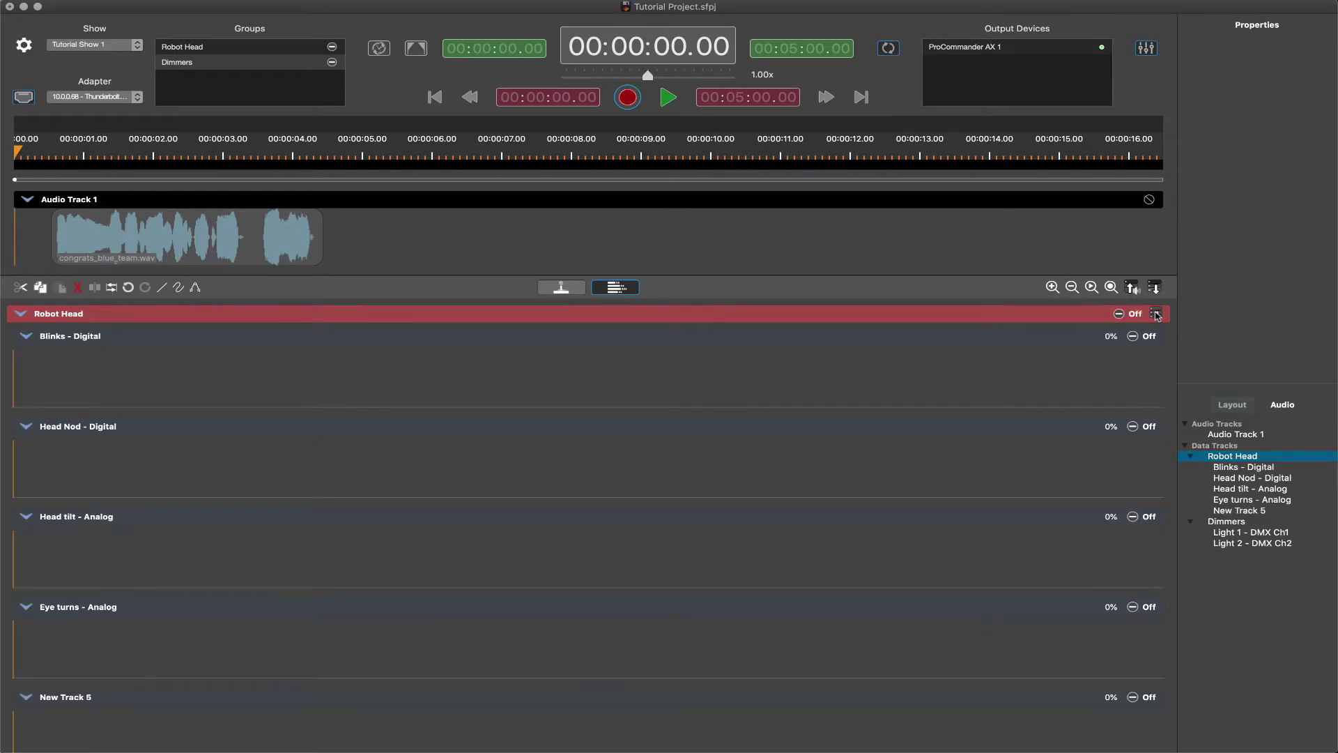
left_click(99, 699)
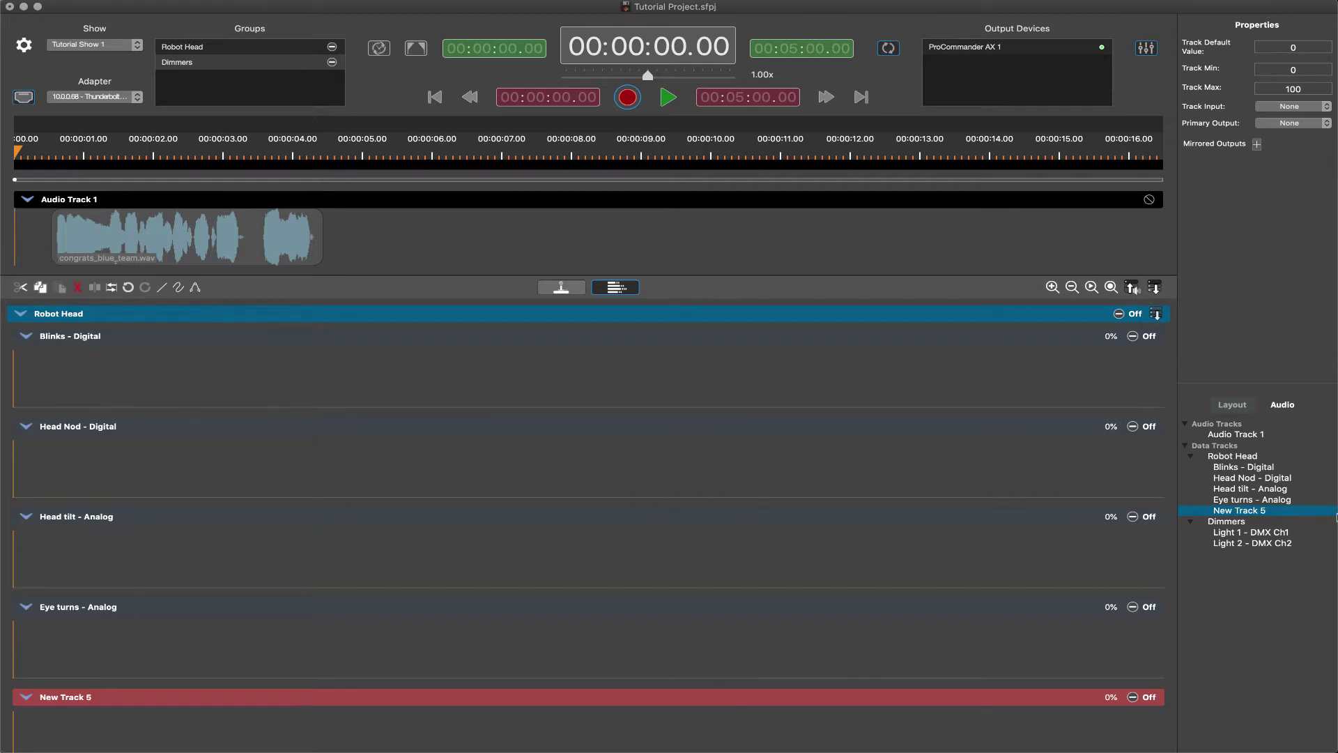
left_click(1220, 515)
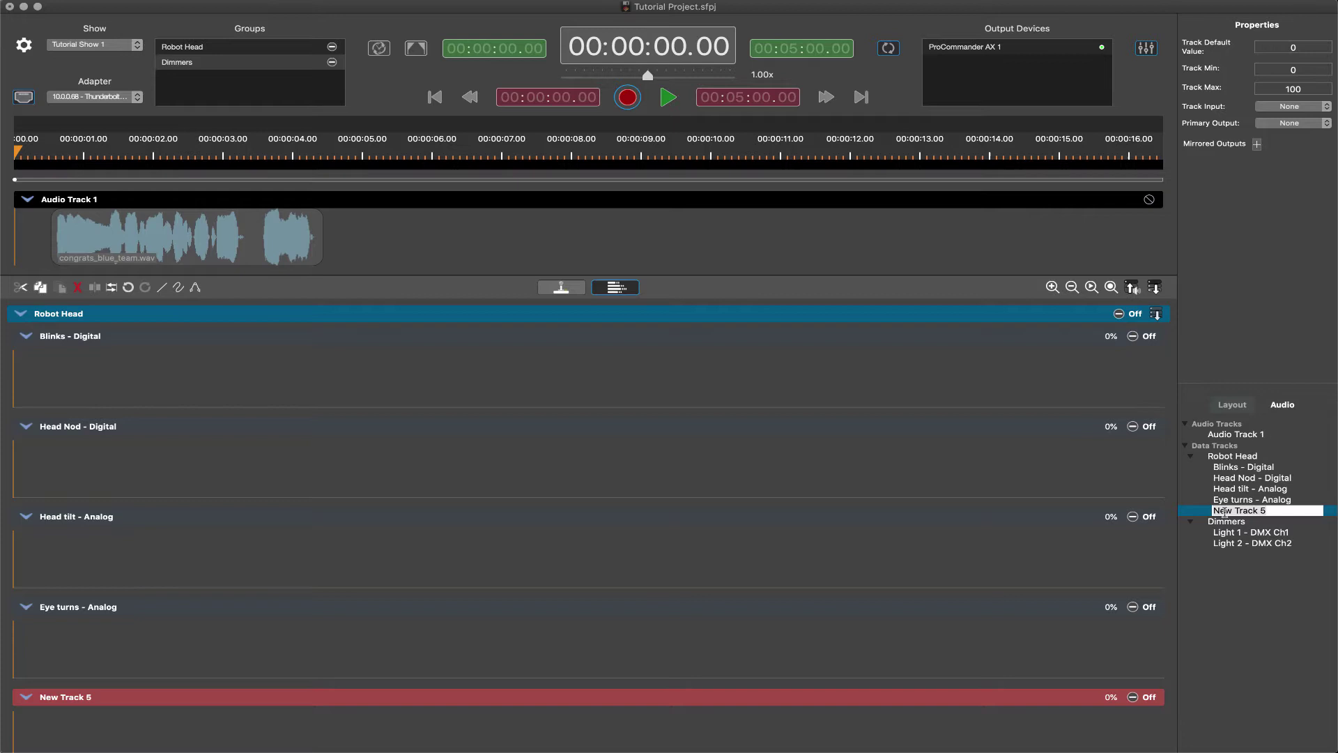
type("Mouth - Digital")
key("Return")
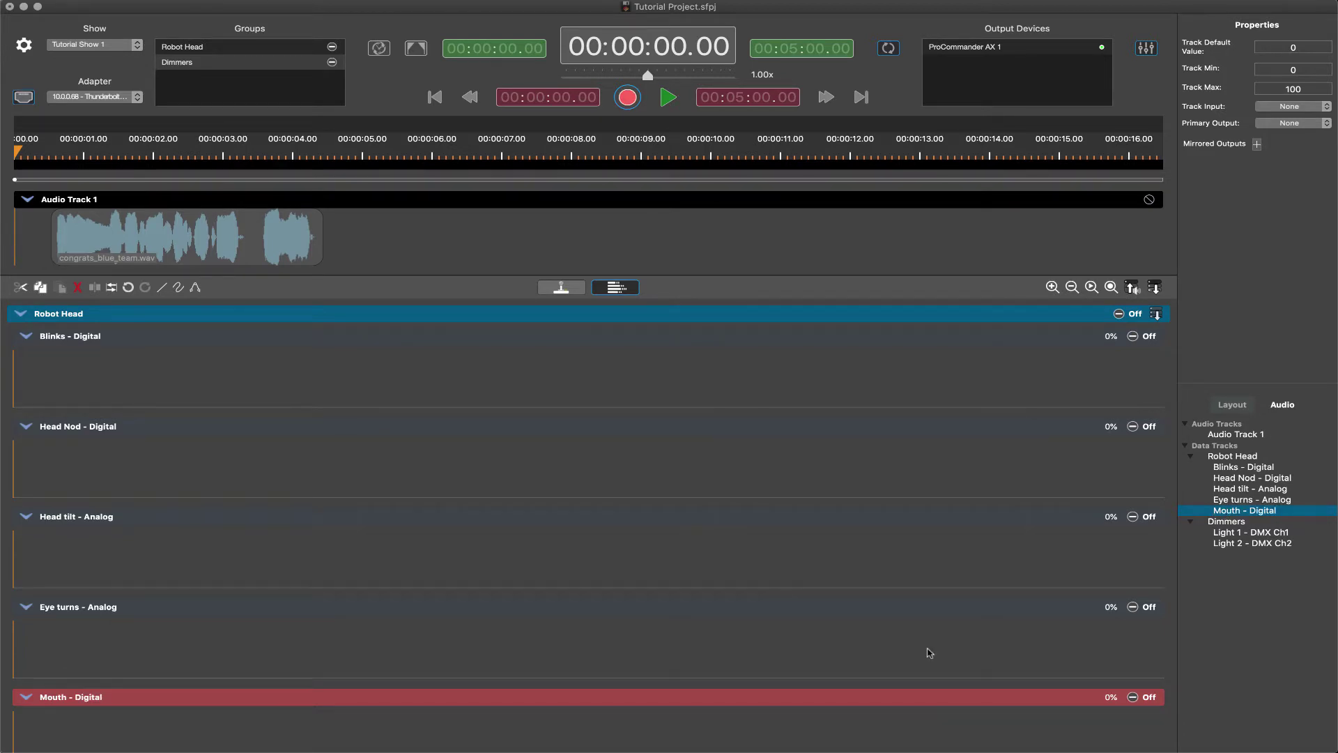
Assign Keyboard - Z as the Mouth track's input and Mouth - Digital 3 as its primary output.
left_click(1313, 108)
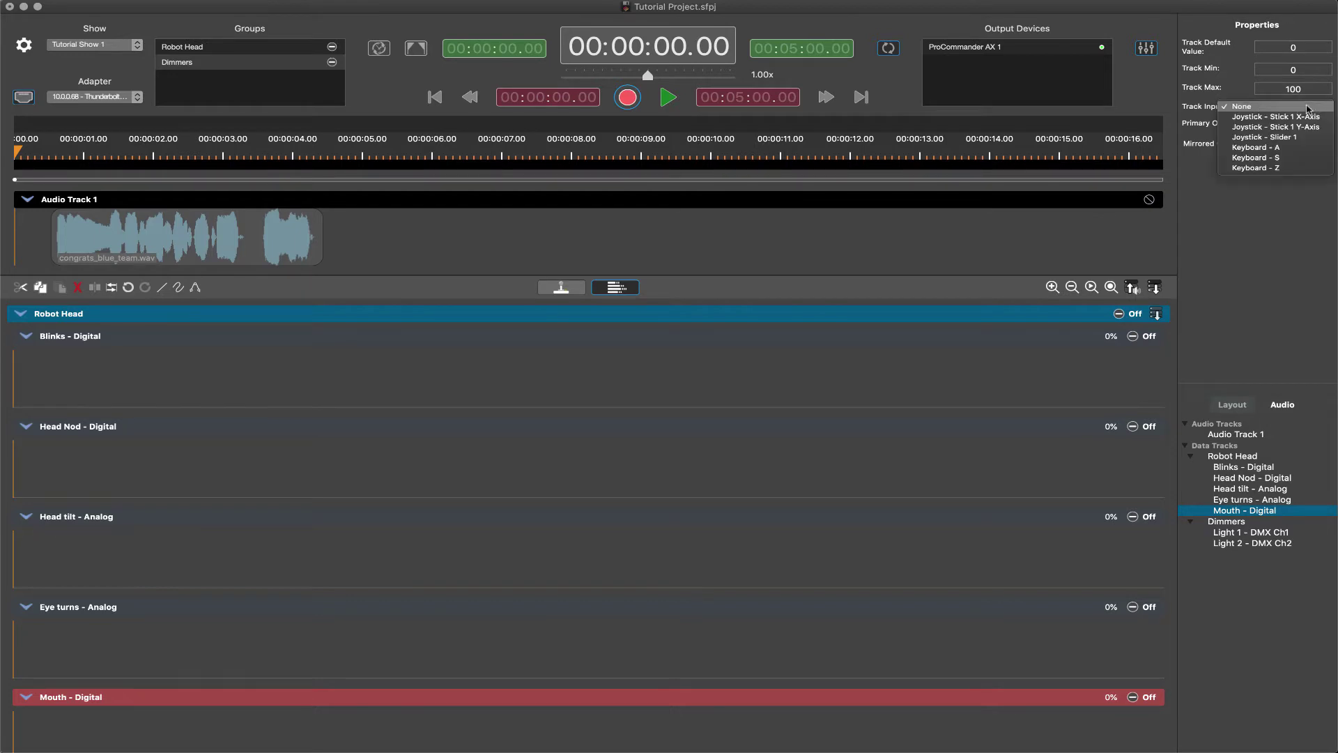
left_click(1292, 168)
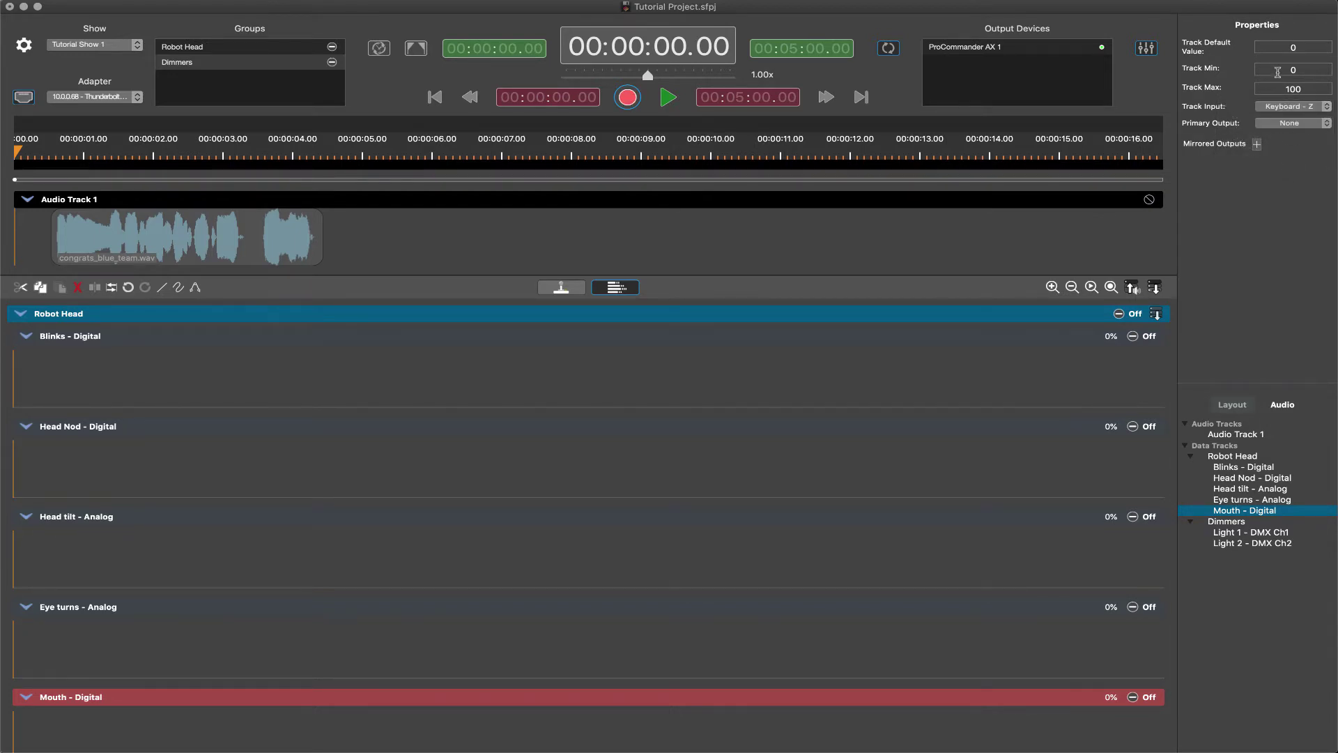
left_click(1308, 124)
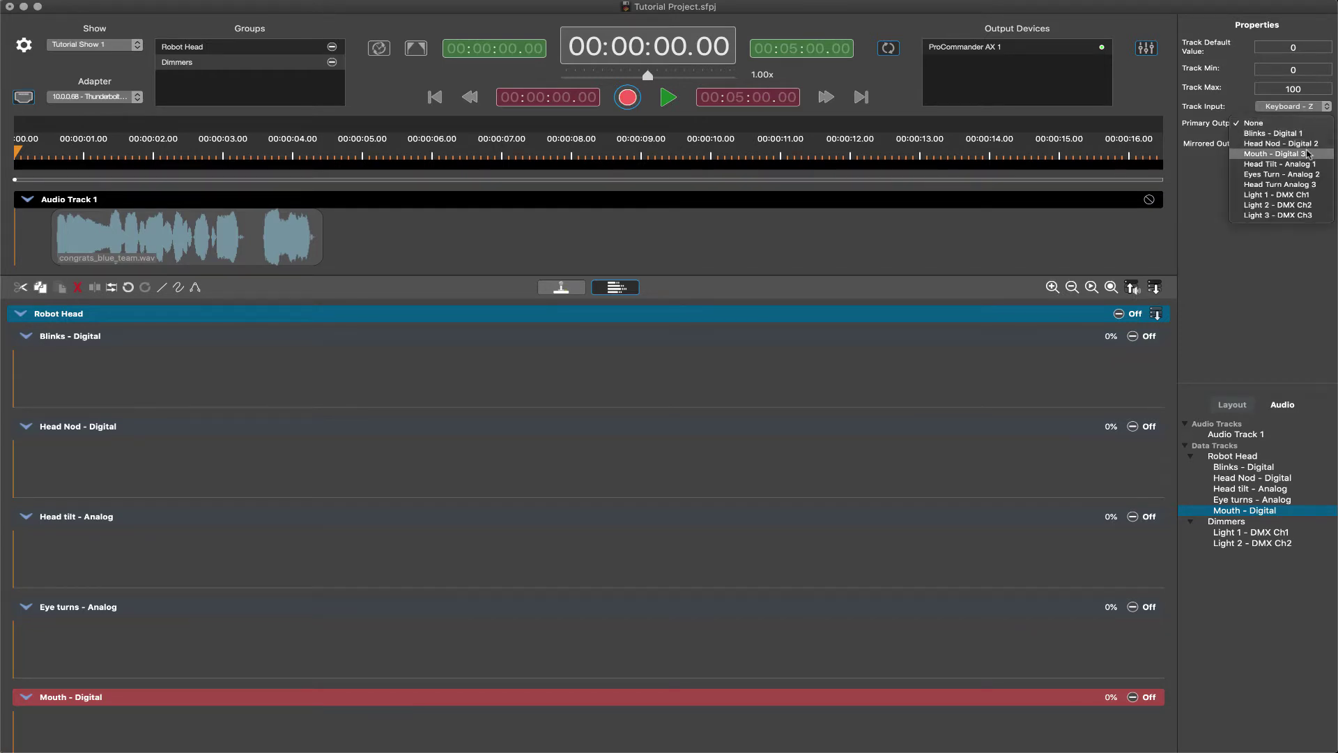
left_click(1308, 153)
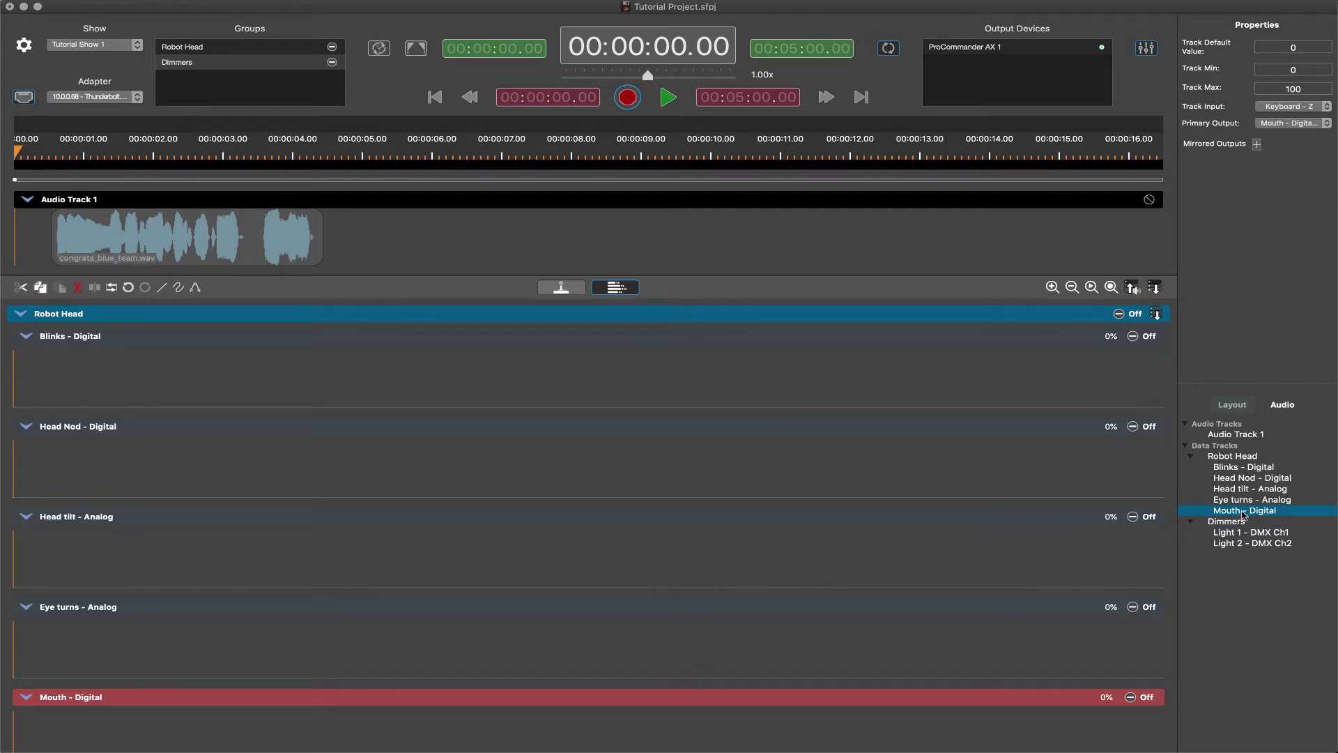
Move the Mouth - Digital track to first place in the Robot Head group and set it to Record mode.
left_click_drag(1243, 514, 1236, 468)
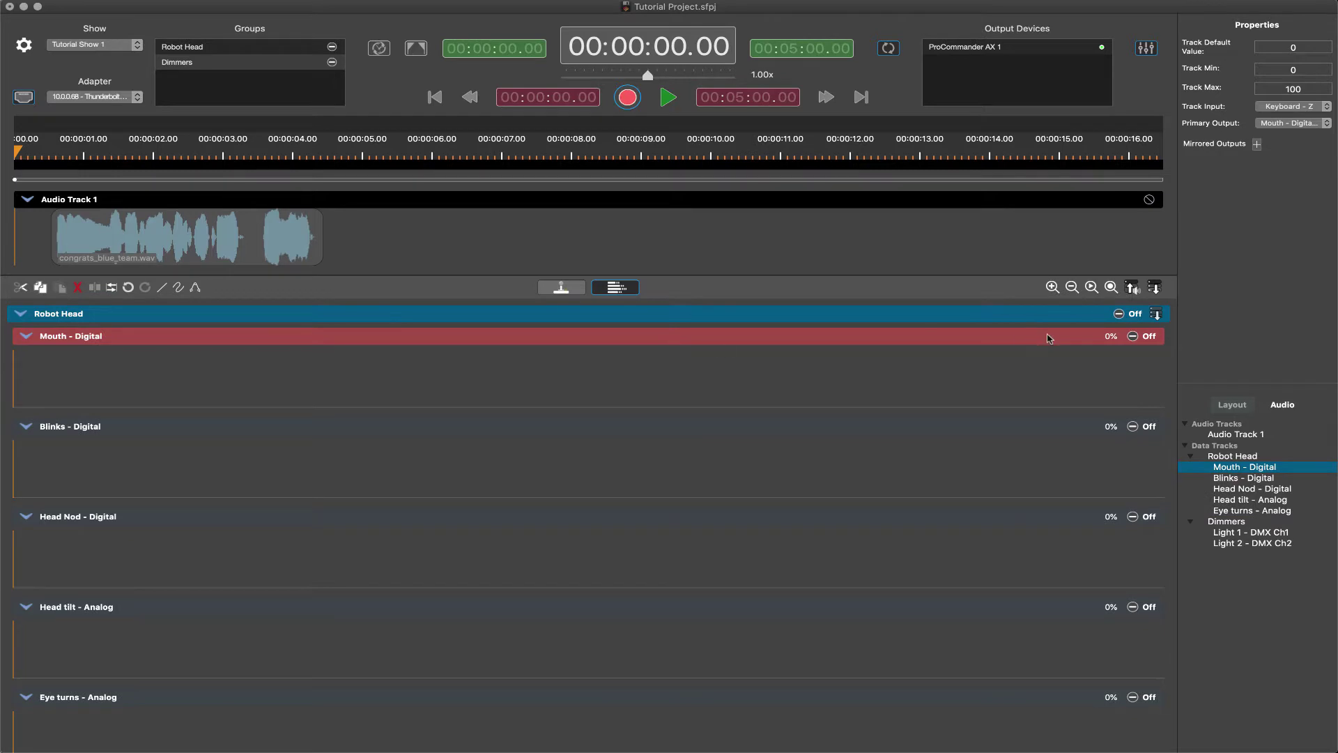
left_click(1141, 338)
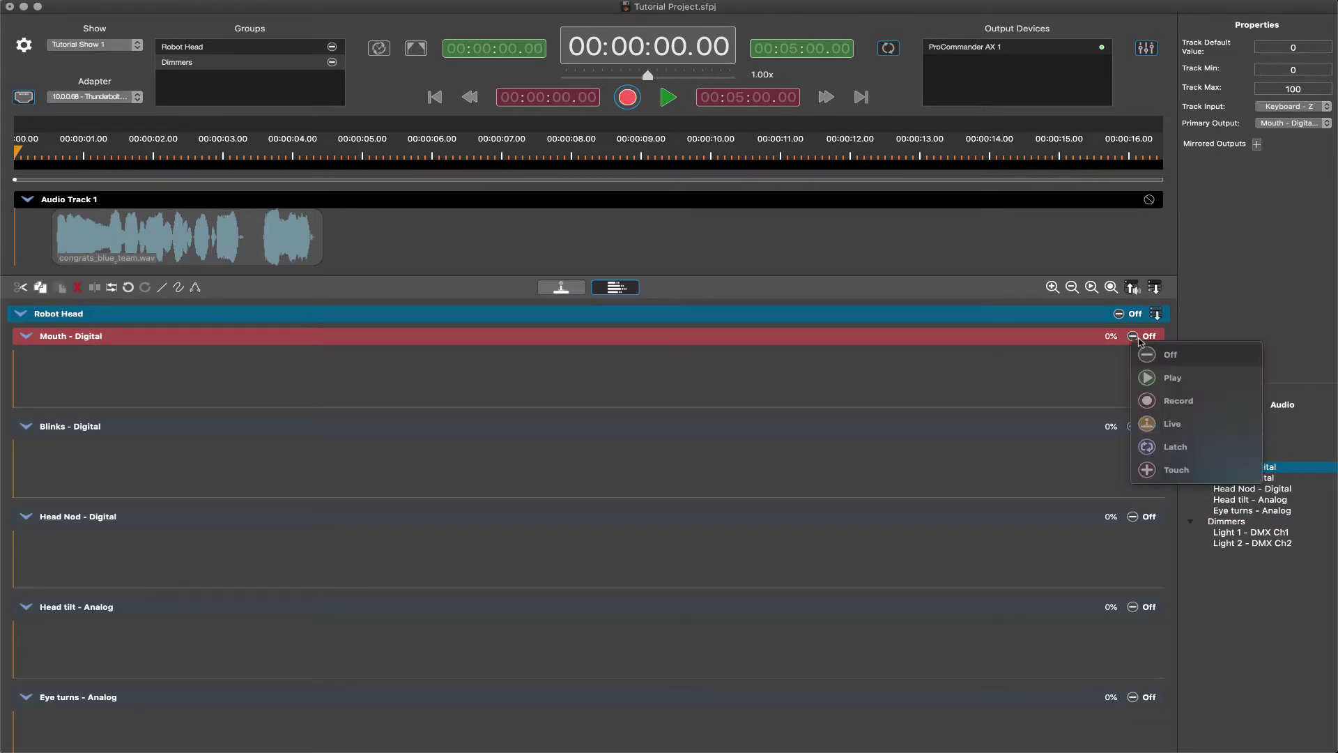
left_click(1165, 403)
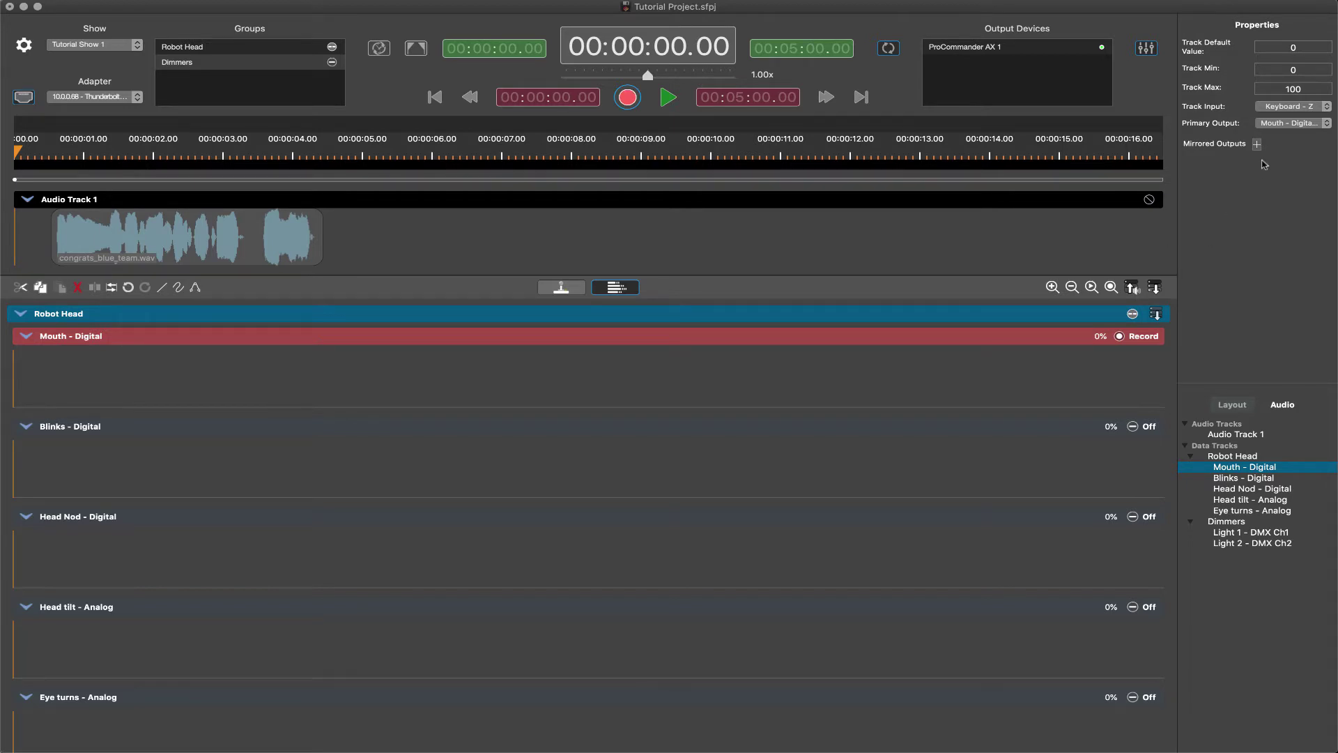
left_click(1294, 111)
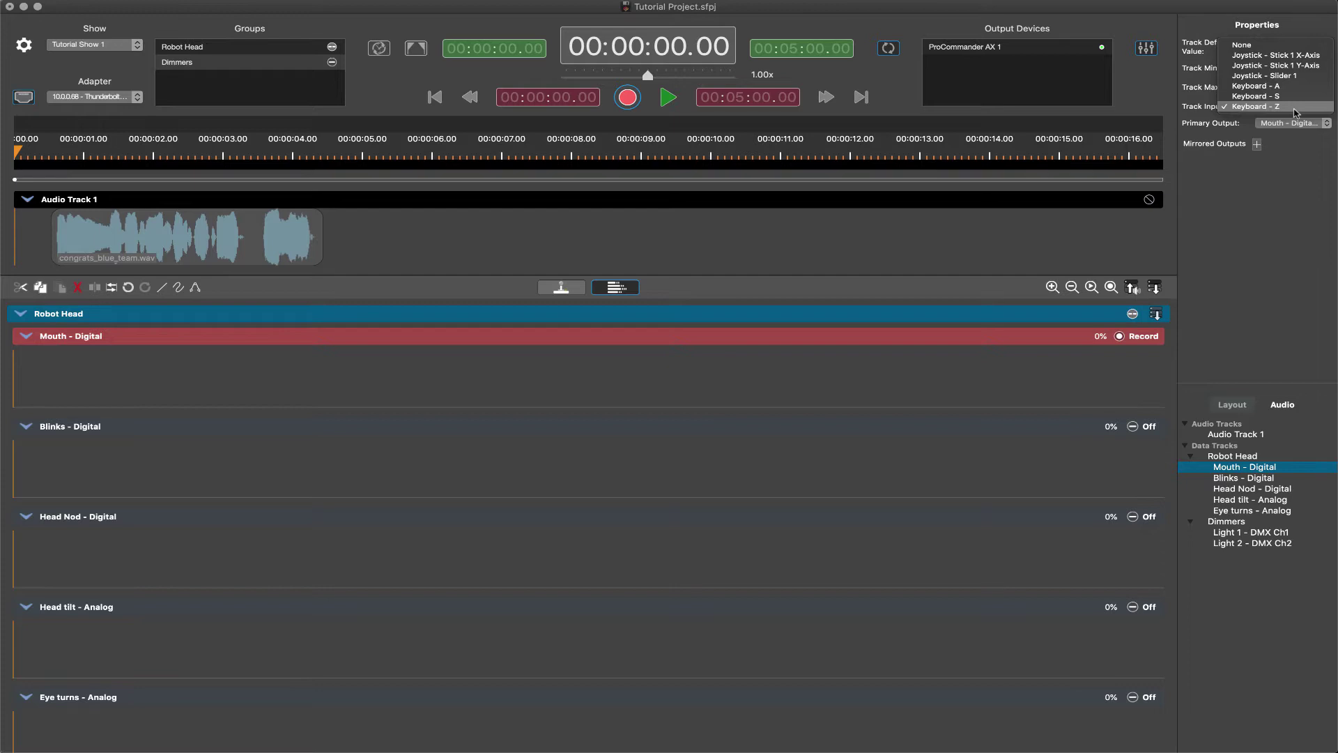
left_click(1295, 109)
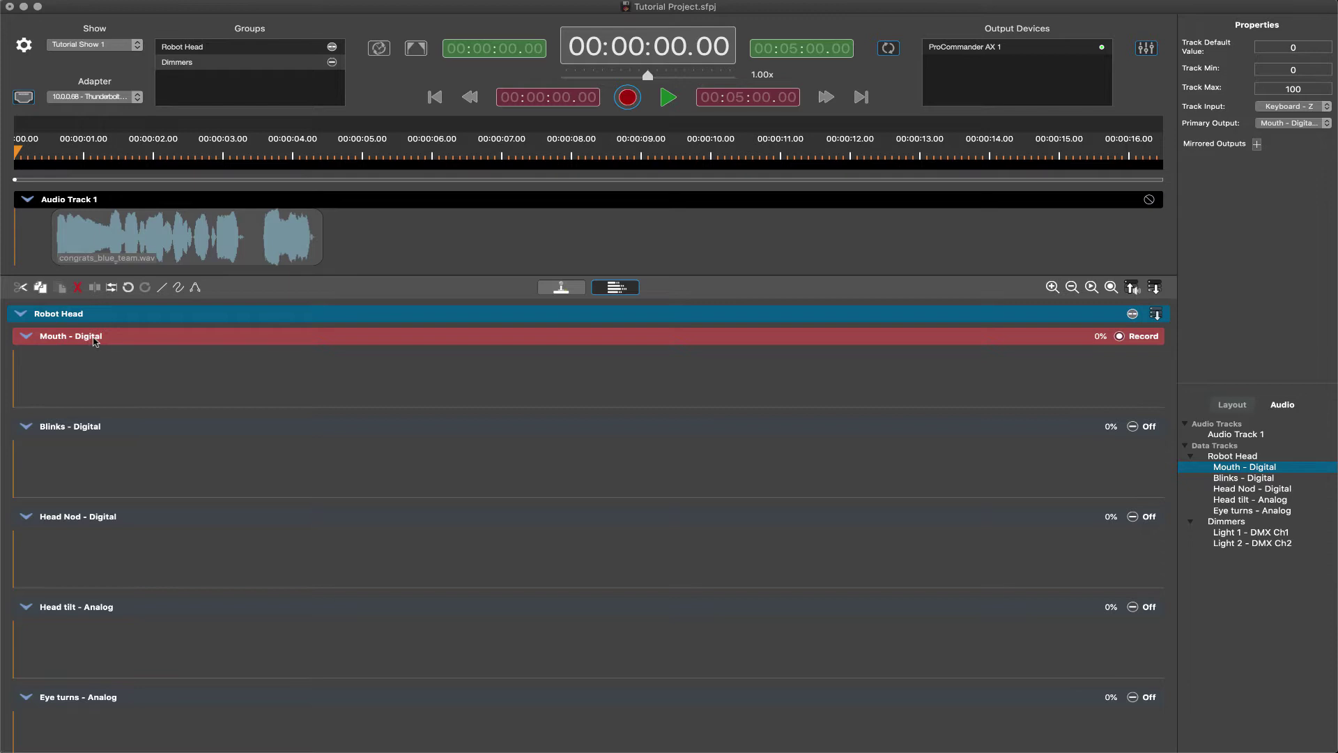
Record a first take of mouth movements on the Mouth - Digital track in time with the audio clip.
key("space")
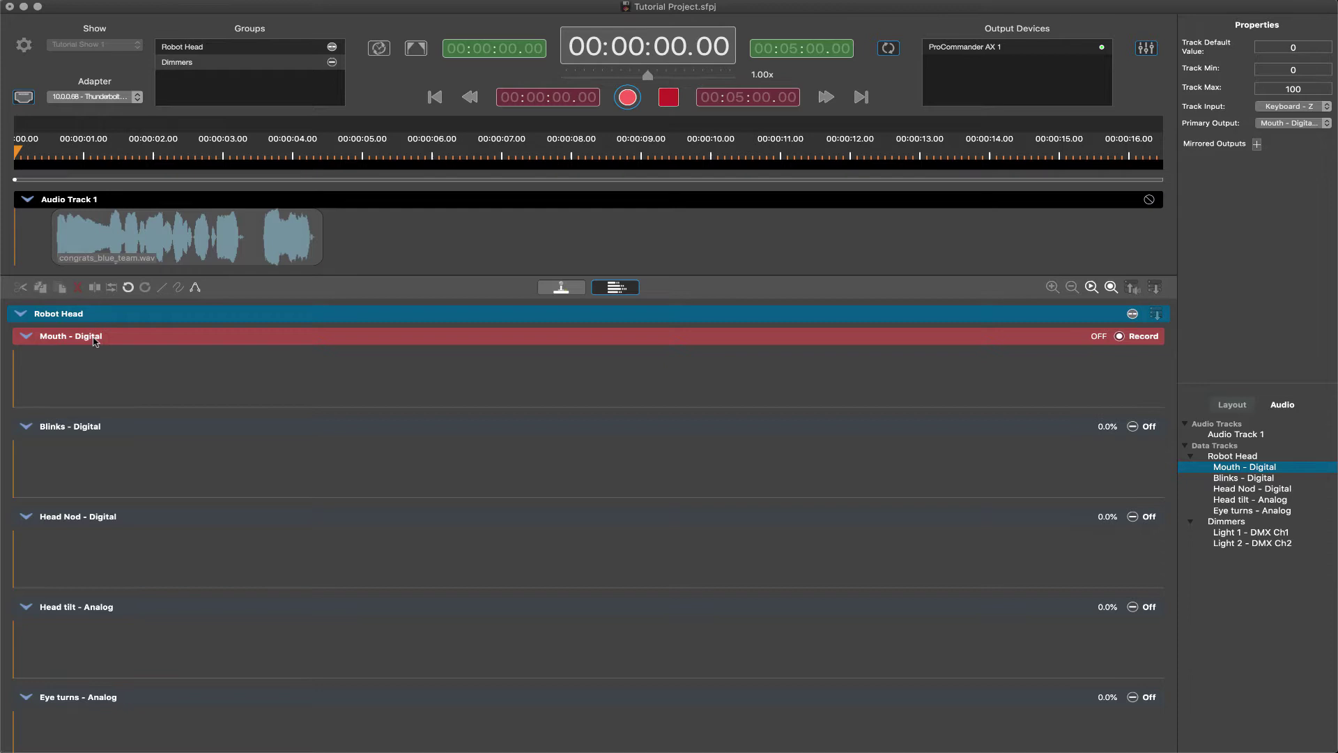
key("z")
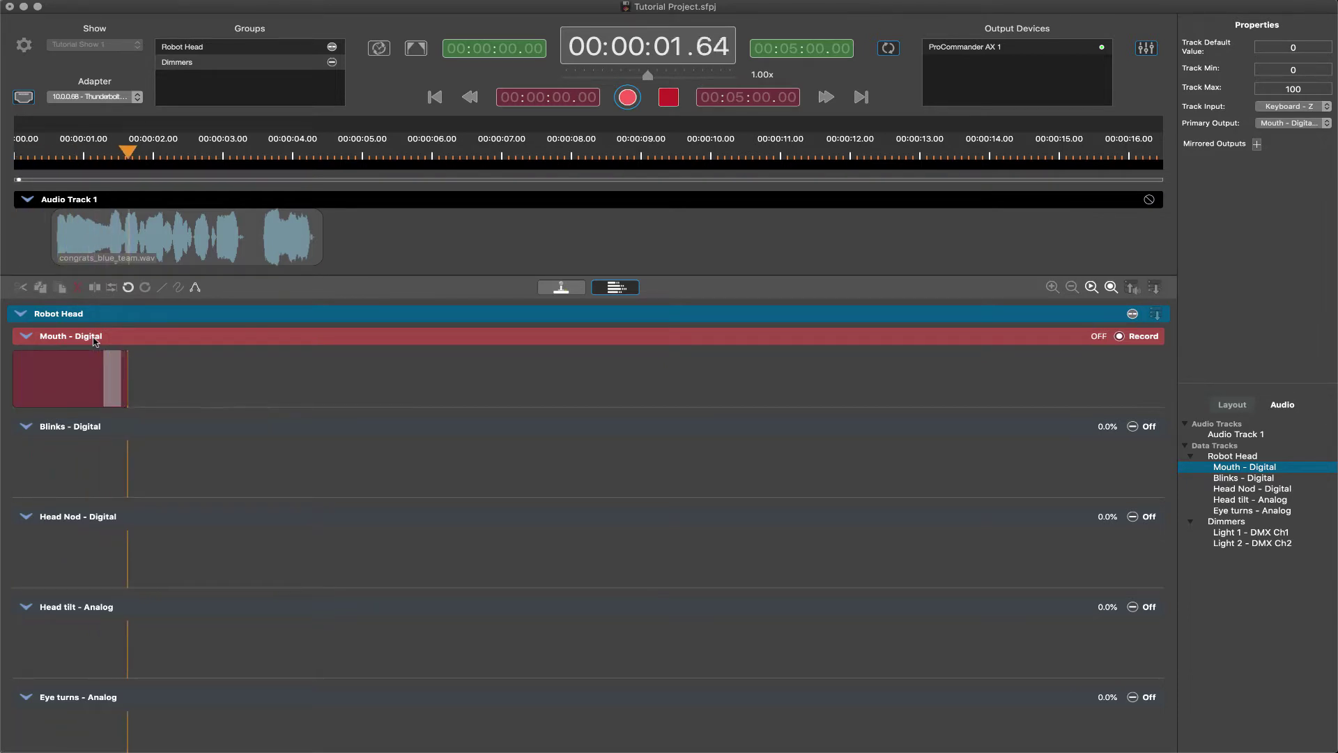
key("z")
key("z")
key("z")
key("z")
key("z")
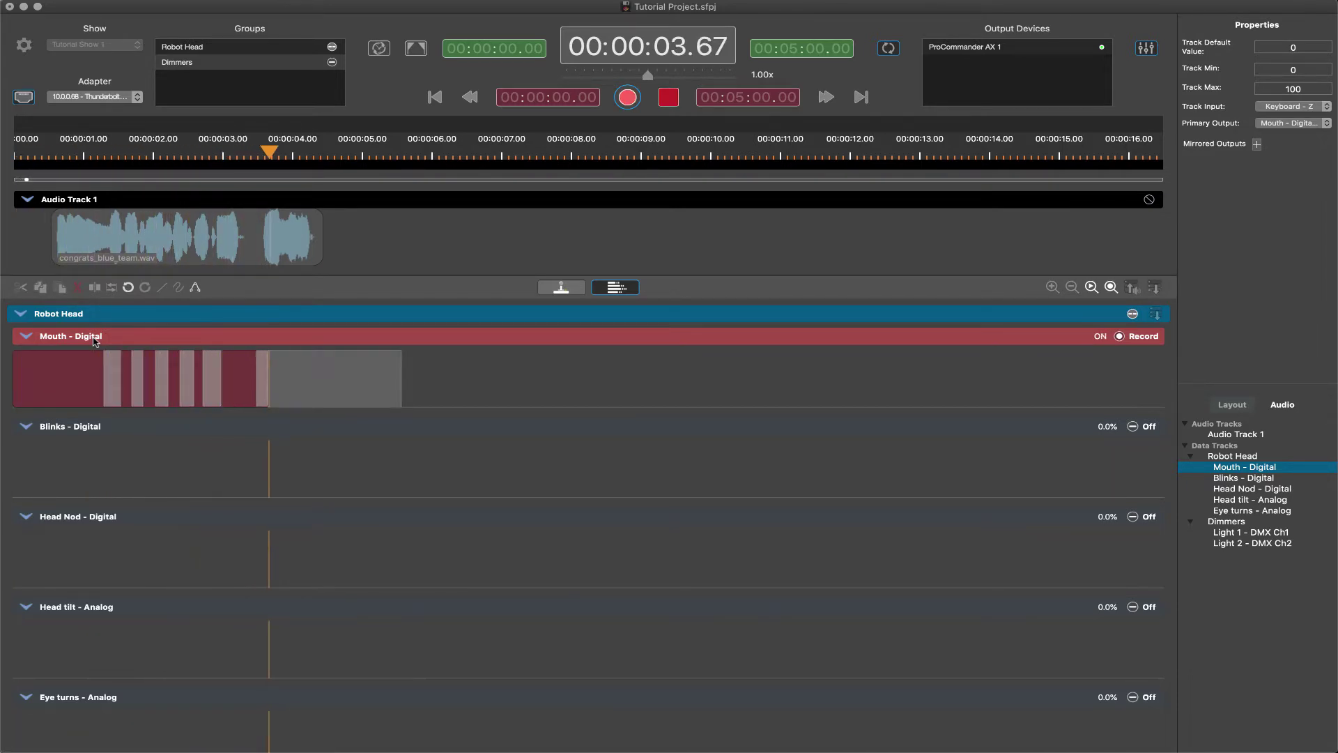
key("z")
key("space")
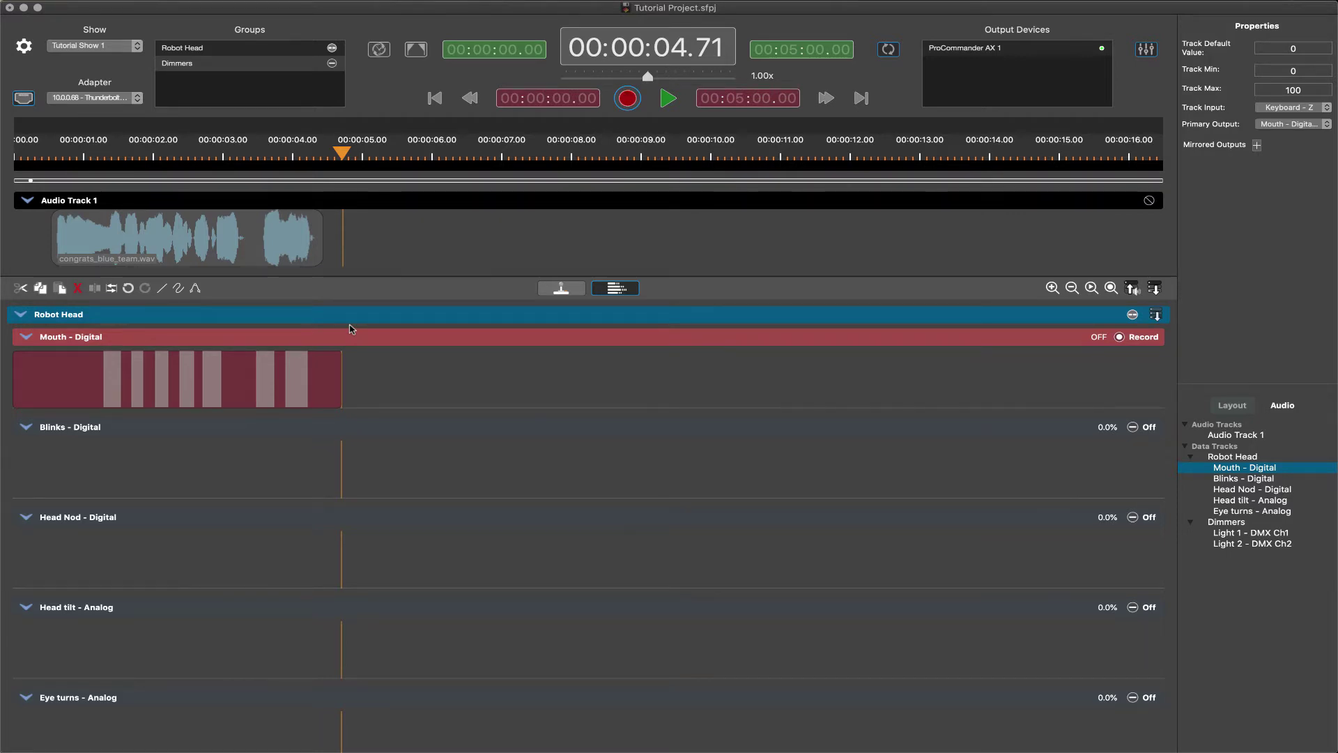
Return the playhead to the start of the show and re-record the Mouth - Digital movements over the first take.
key("alt+Left")
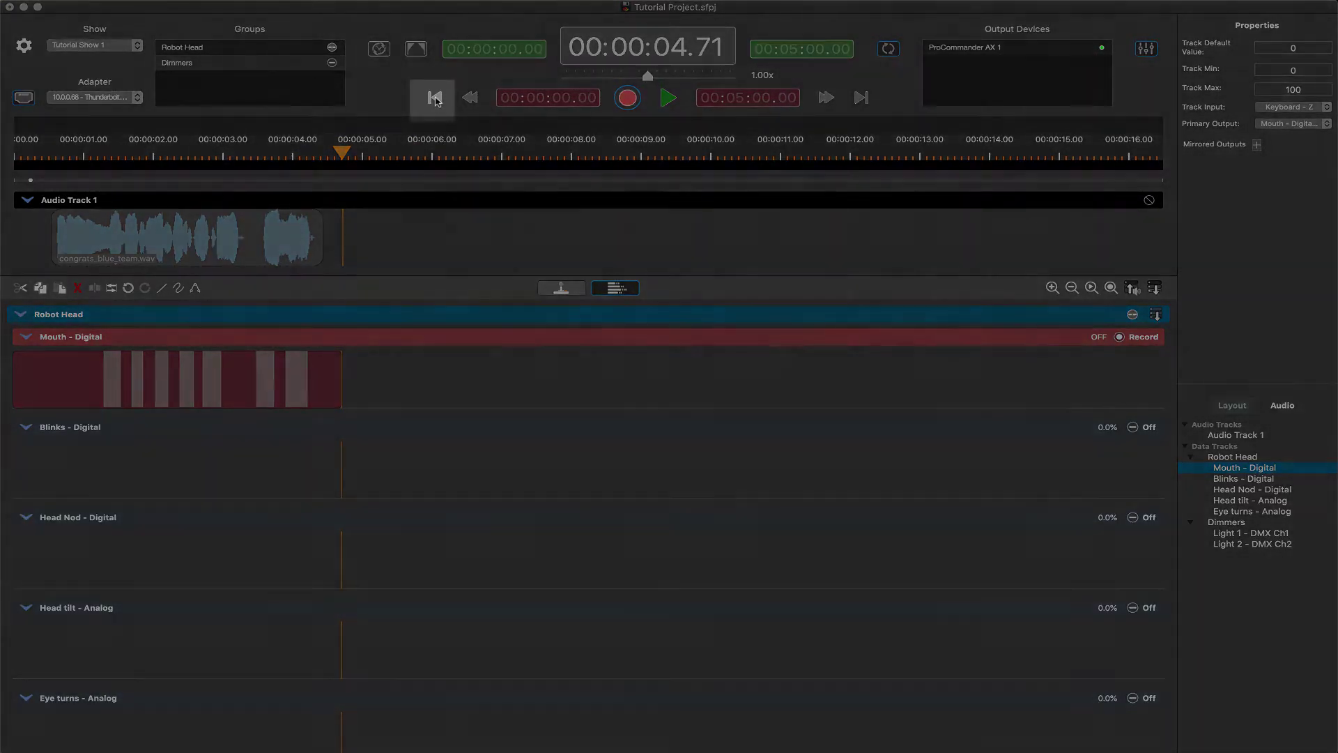
left_click(435, 98)
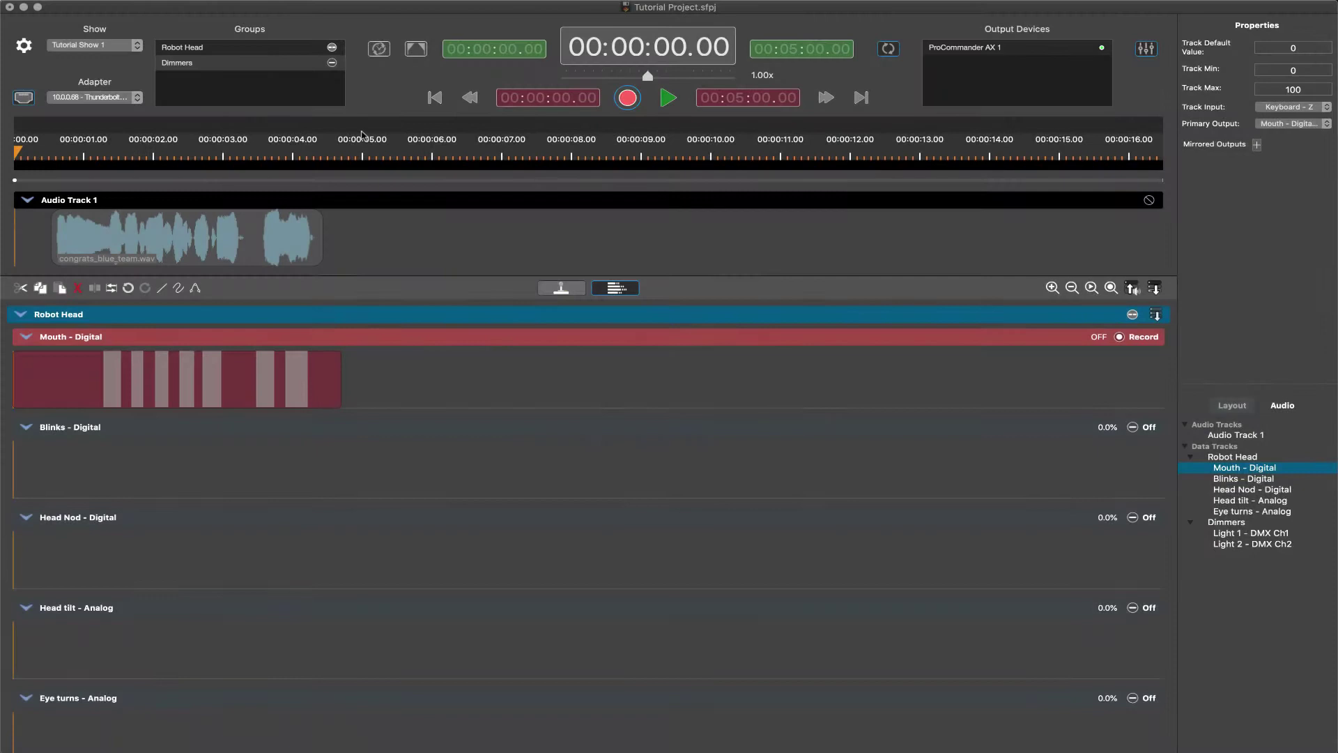
key("space")
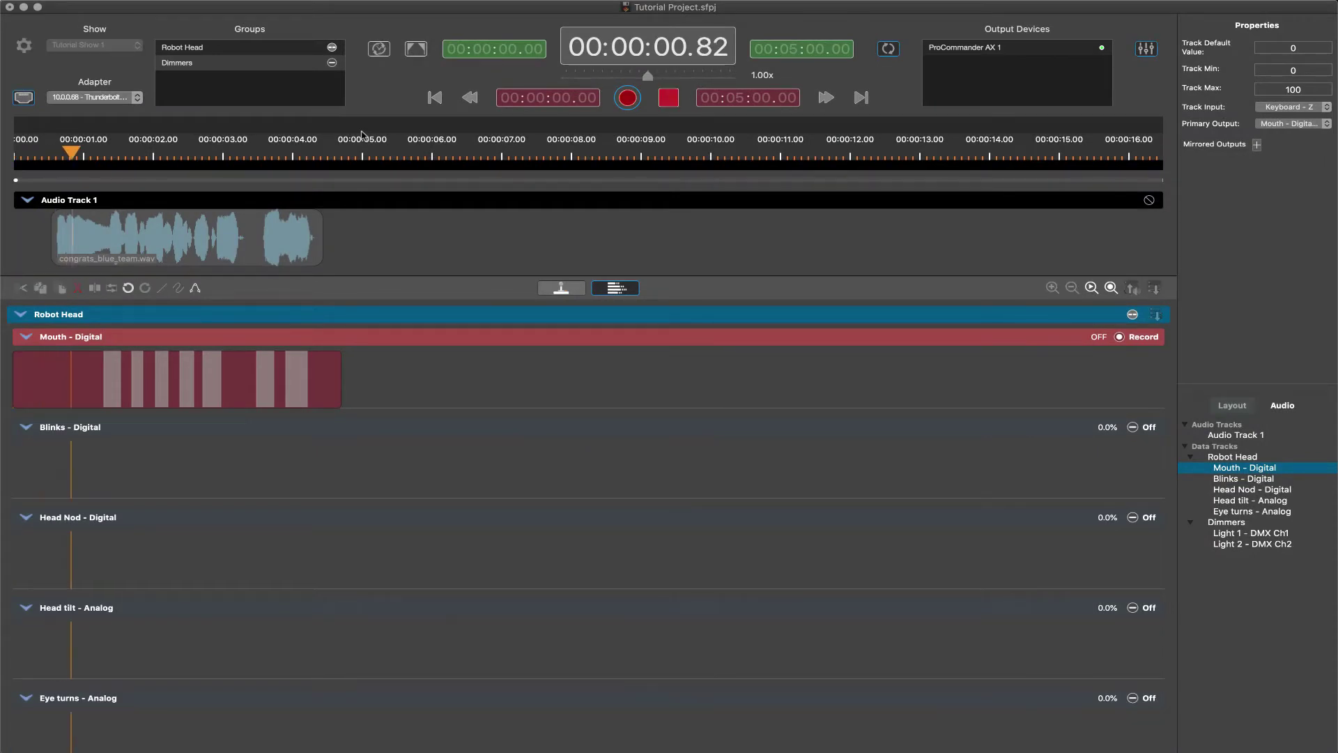
key("z")
key("z")
key("z")
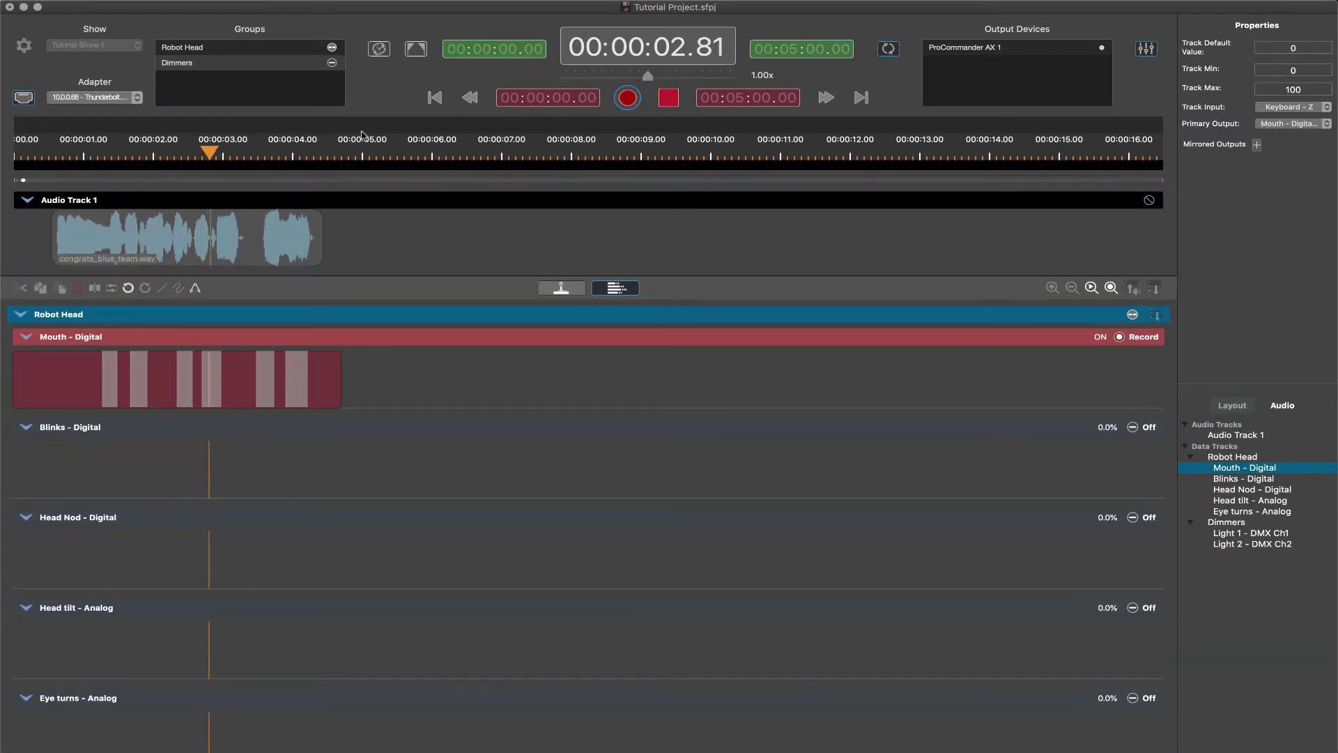
key("space")
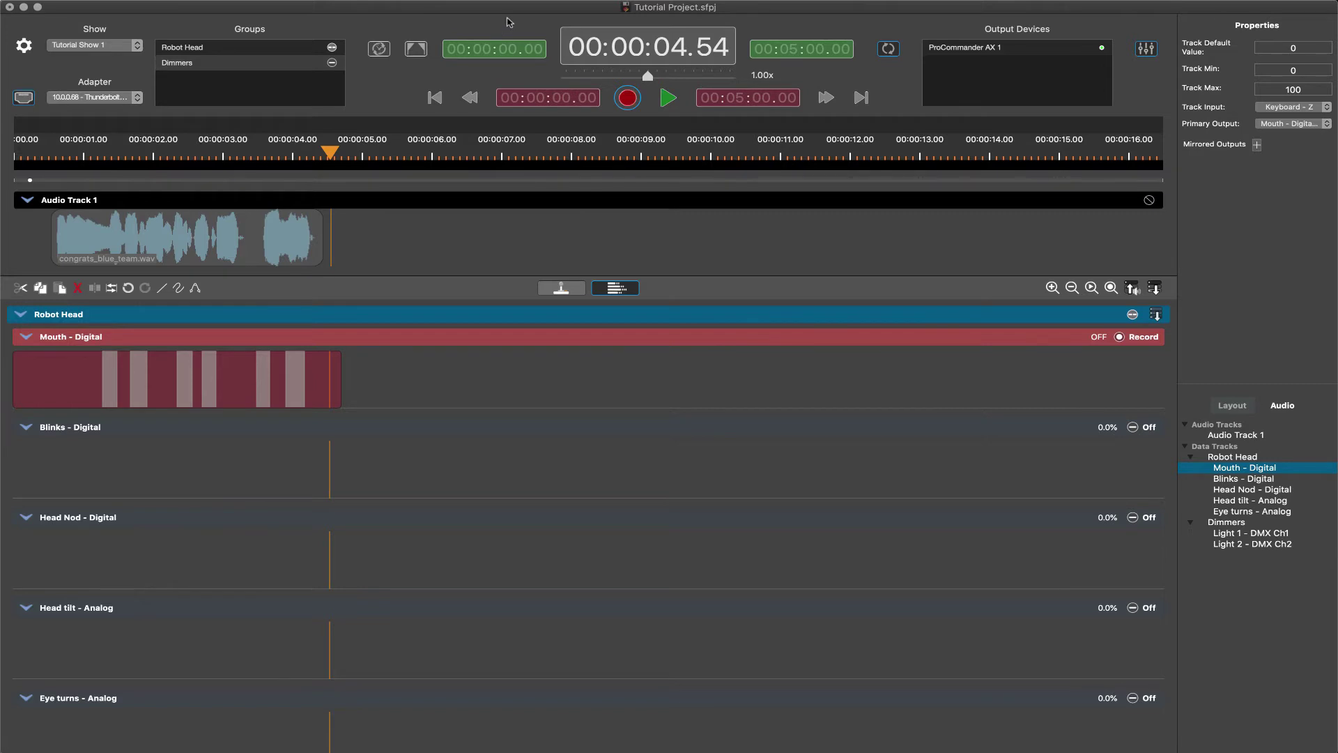
Set the Mouth - Digital track to Play mode and play the recorded movements back from the start of the show.
left_click(1121, 338)
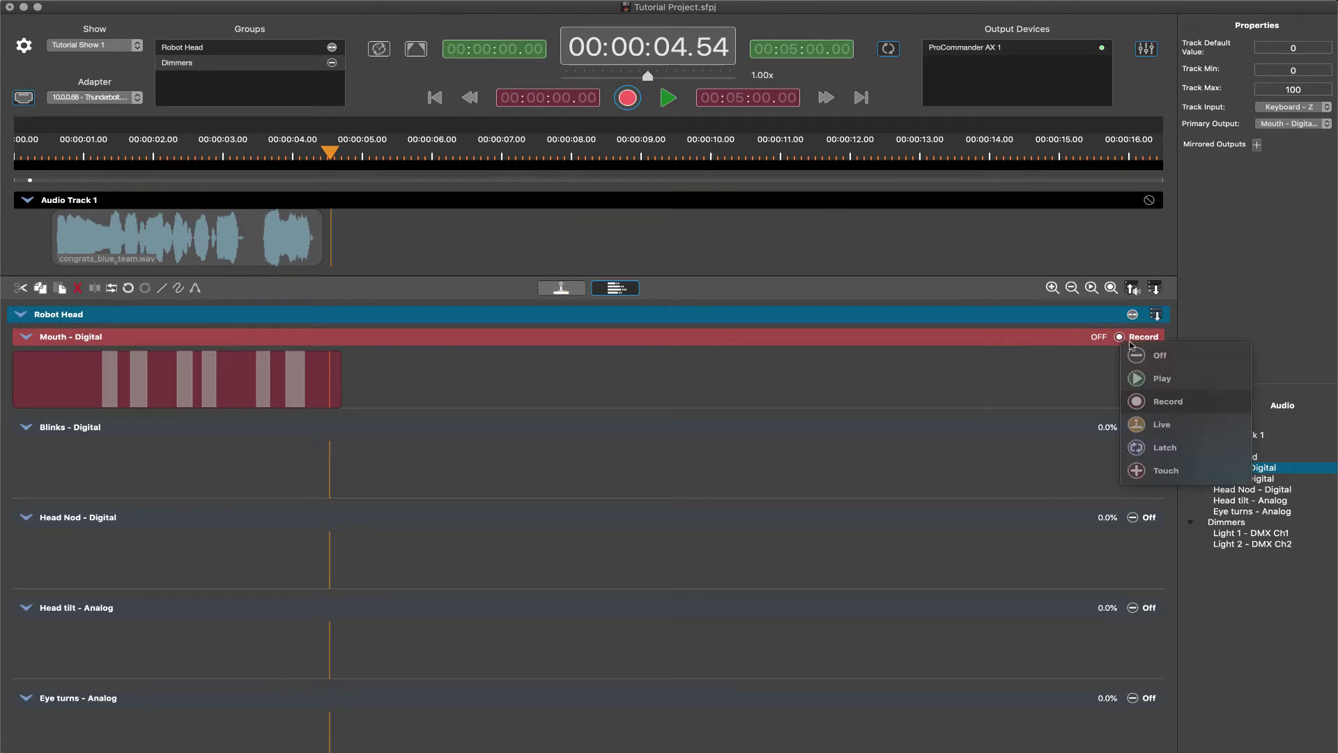
left_click(1137, 380)
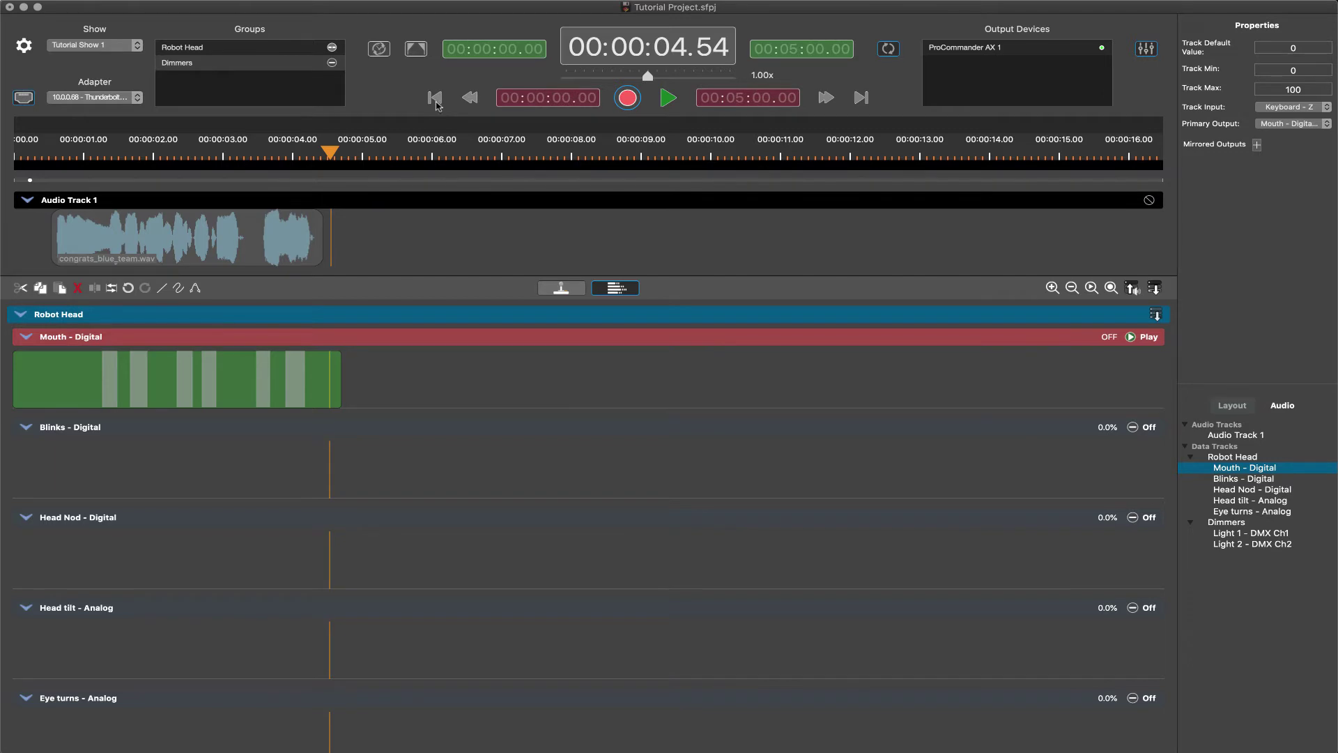
left_click(435, 98)
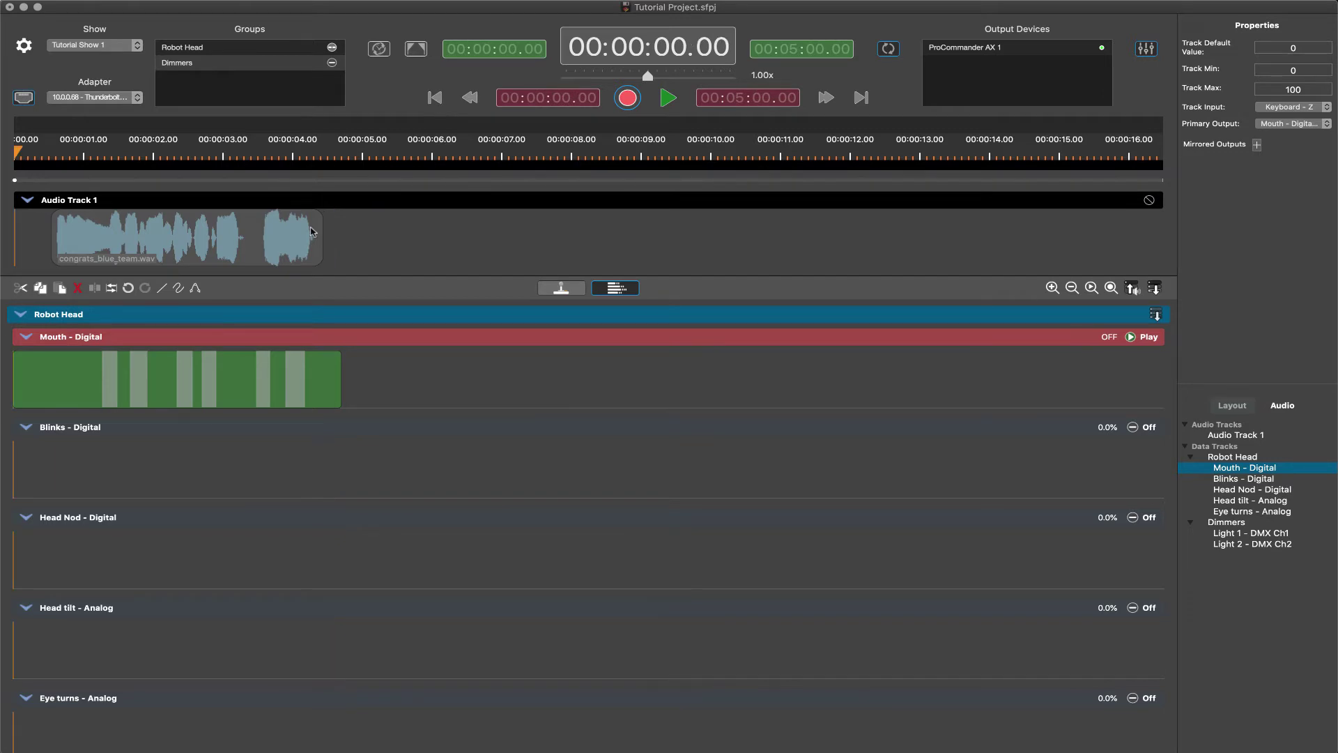
key("space")
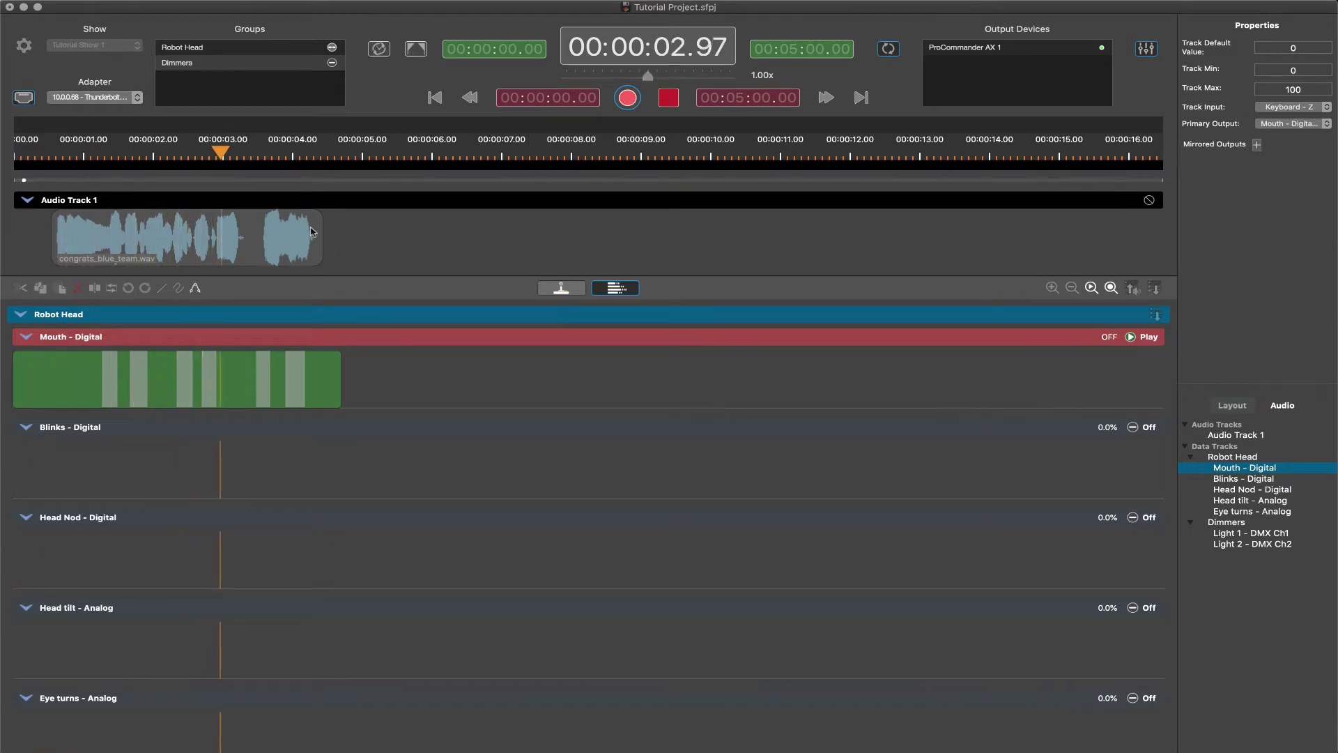
key("space")
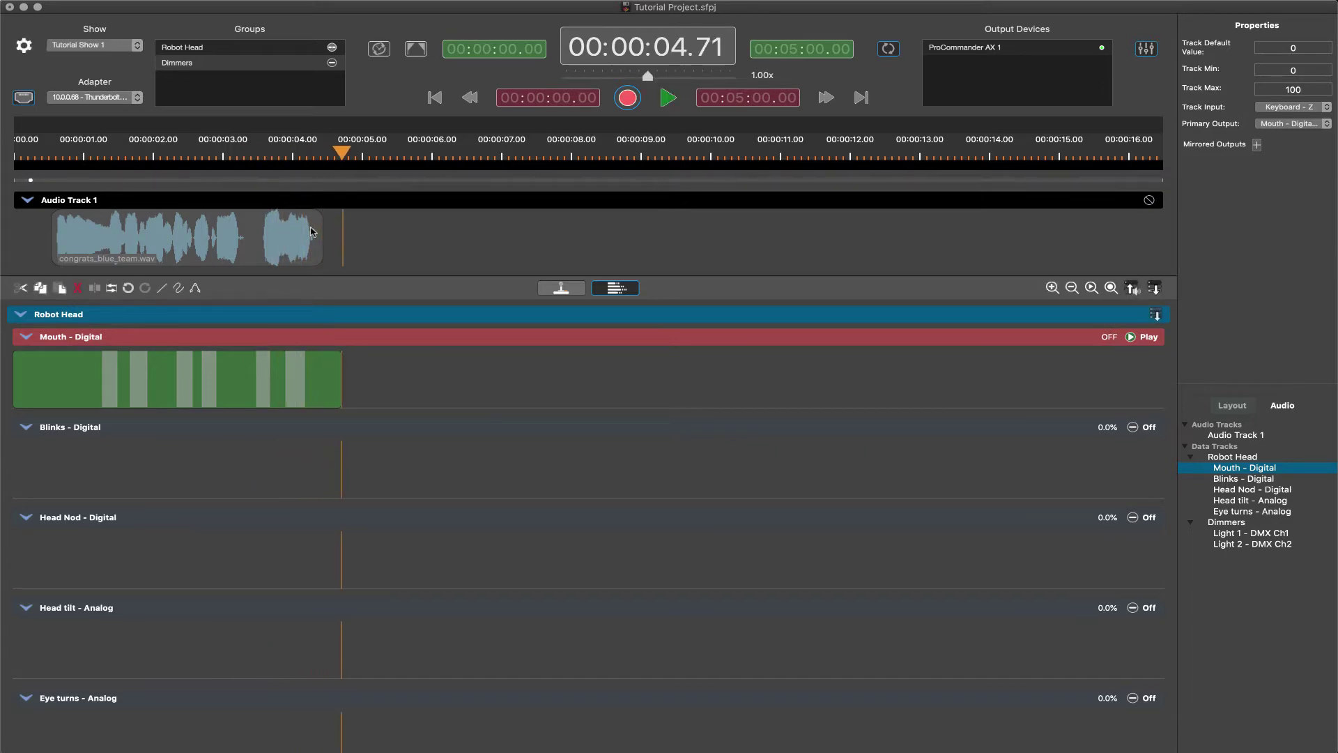
Add two timeline markers around the audio clip, at about 0.48 s and about 4.54 s.
left_click(507, 276)
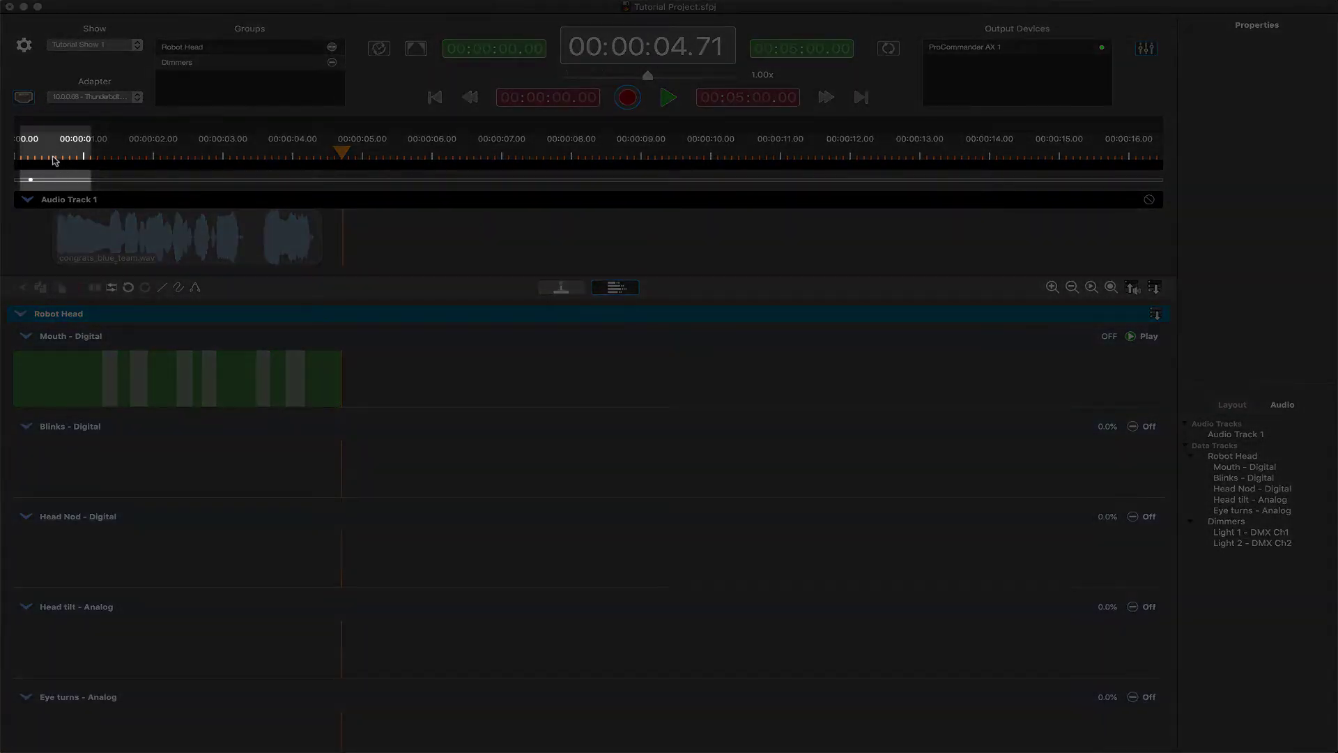
left_click(53, 155)
left_click_drag(53, 154, 47, 155)
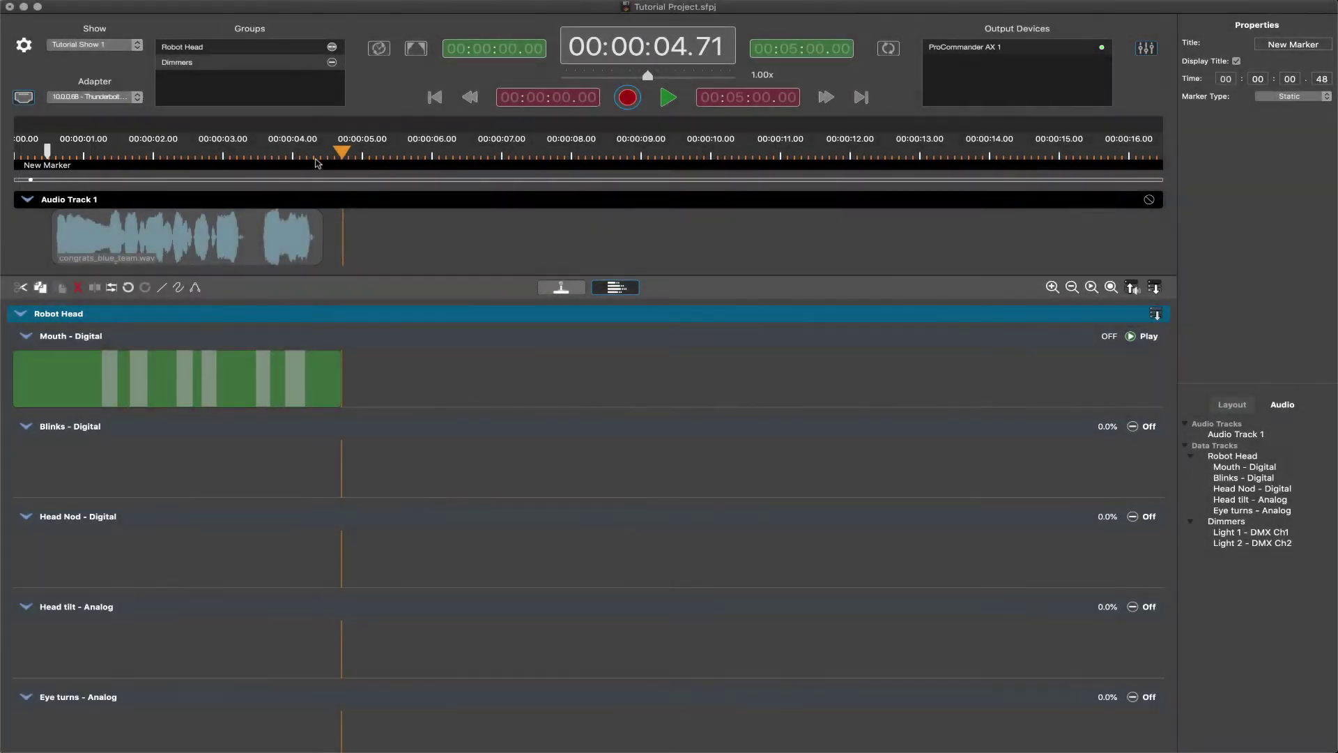
left_click(332, 156)
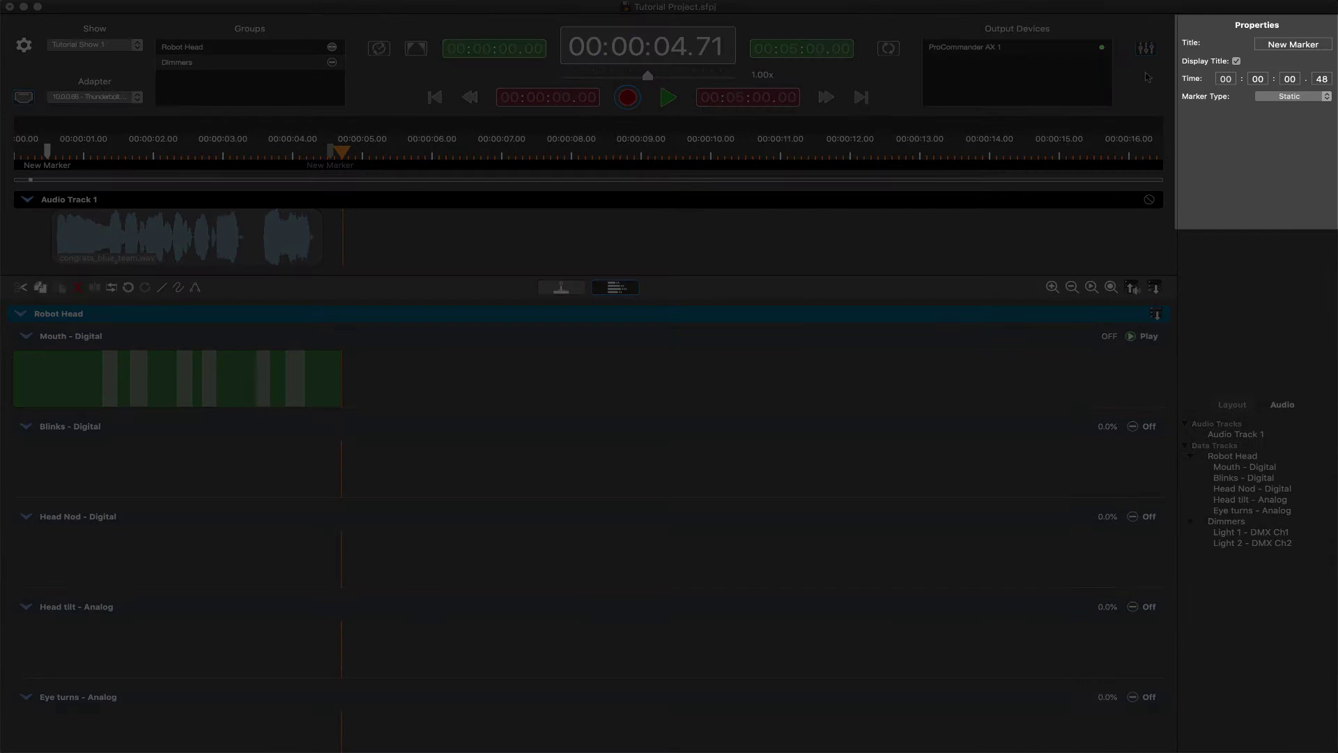
Make the marker before the audio clip a Transport marker with transport type LoopStart.
left_click(1278, 97)
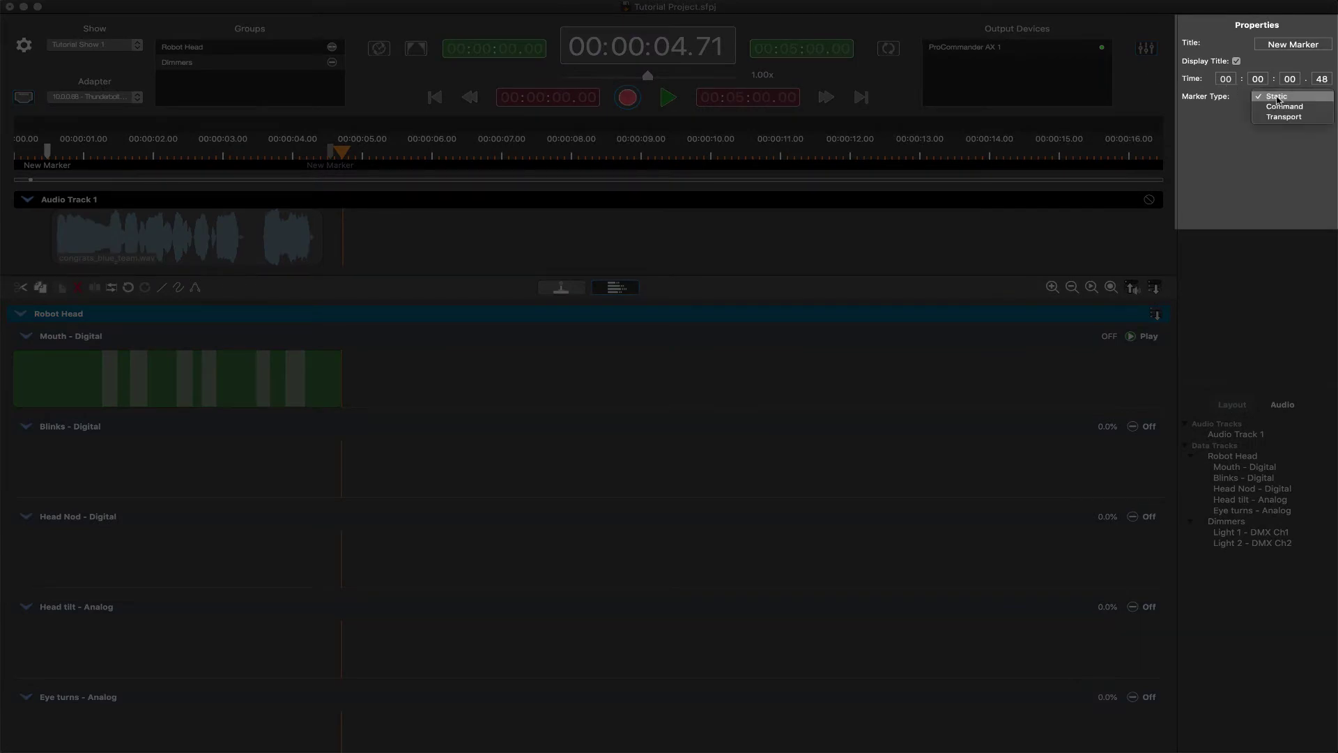
left_click(1289, 116)
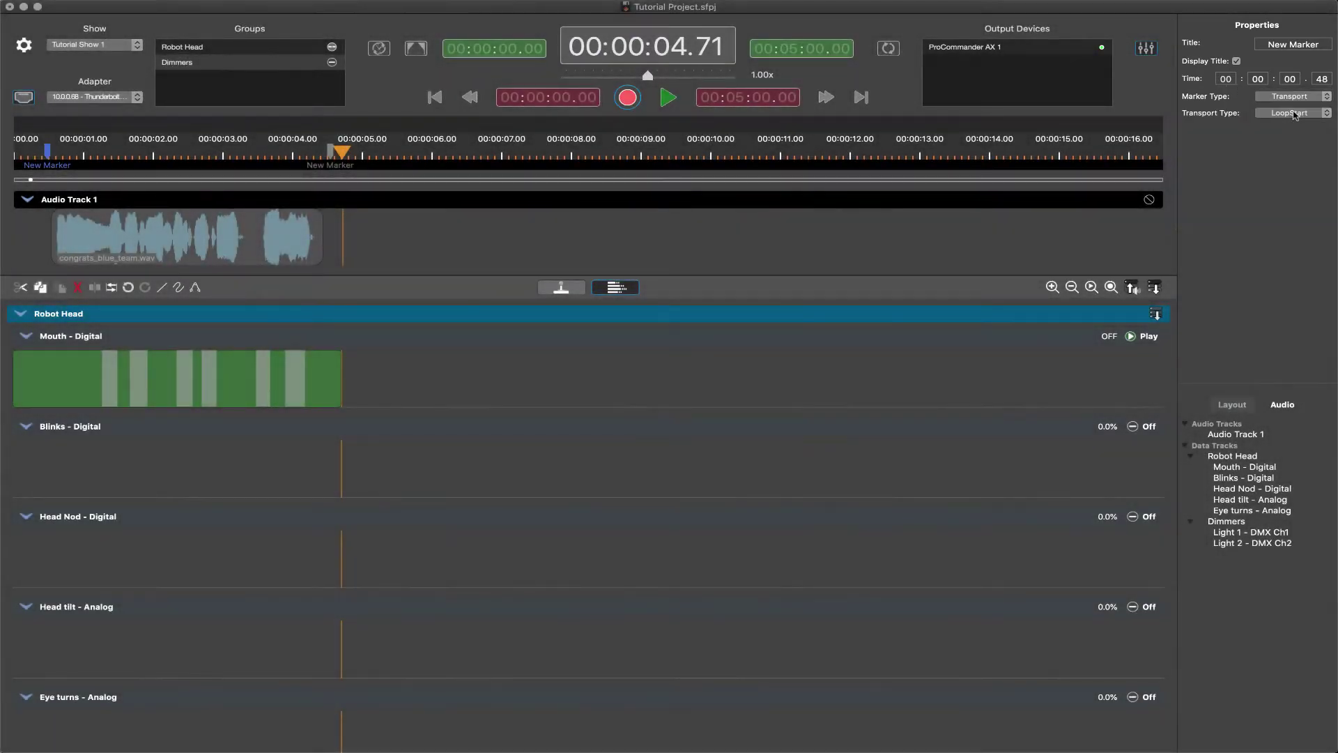
left_click(1294, 114)
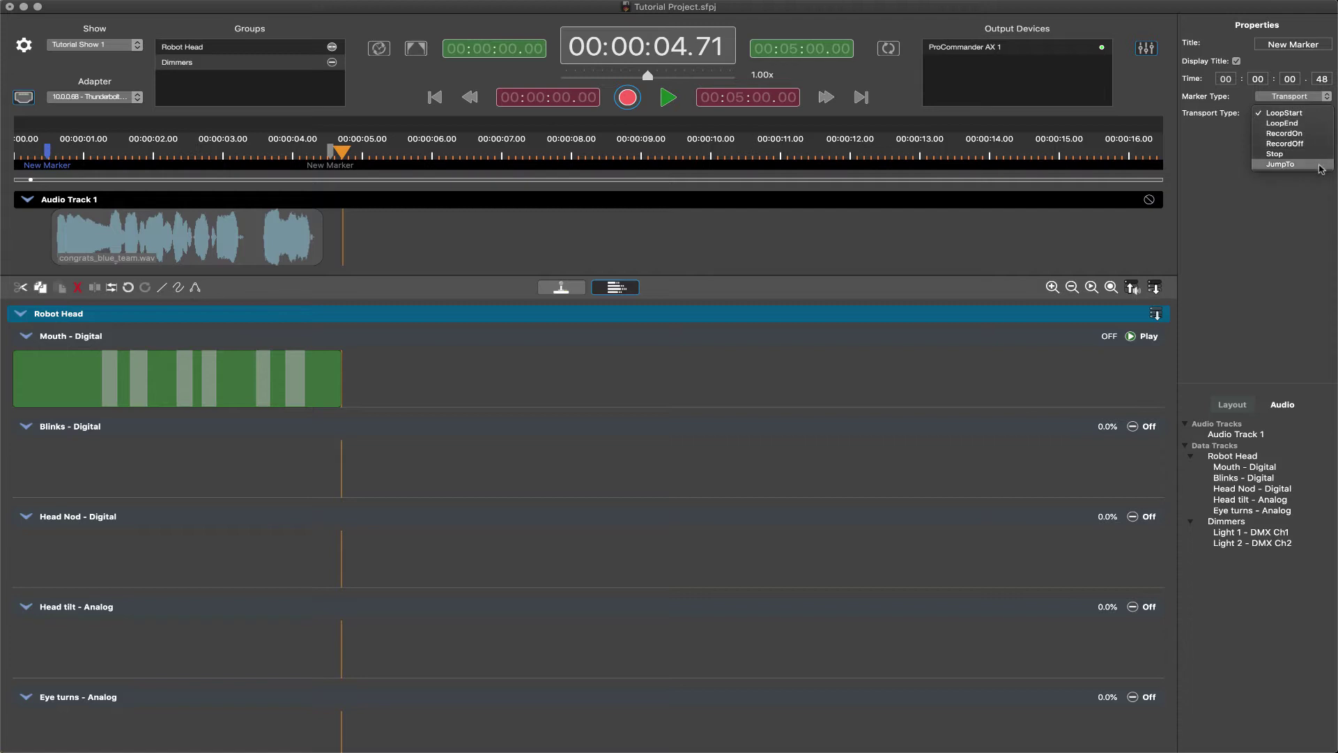
left_click(1310, 116)
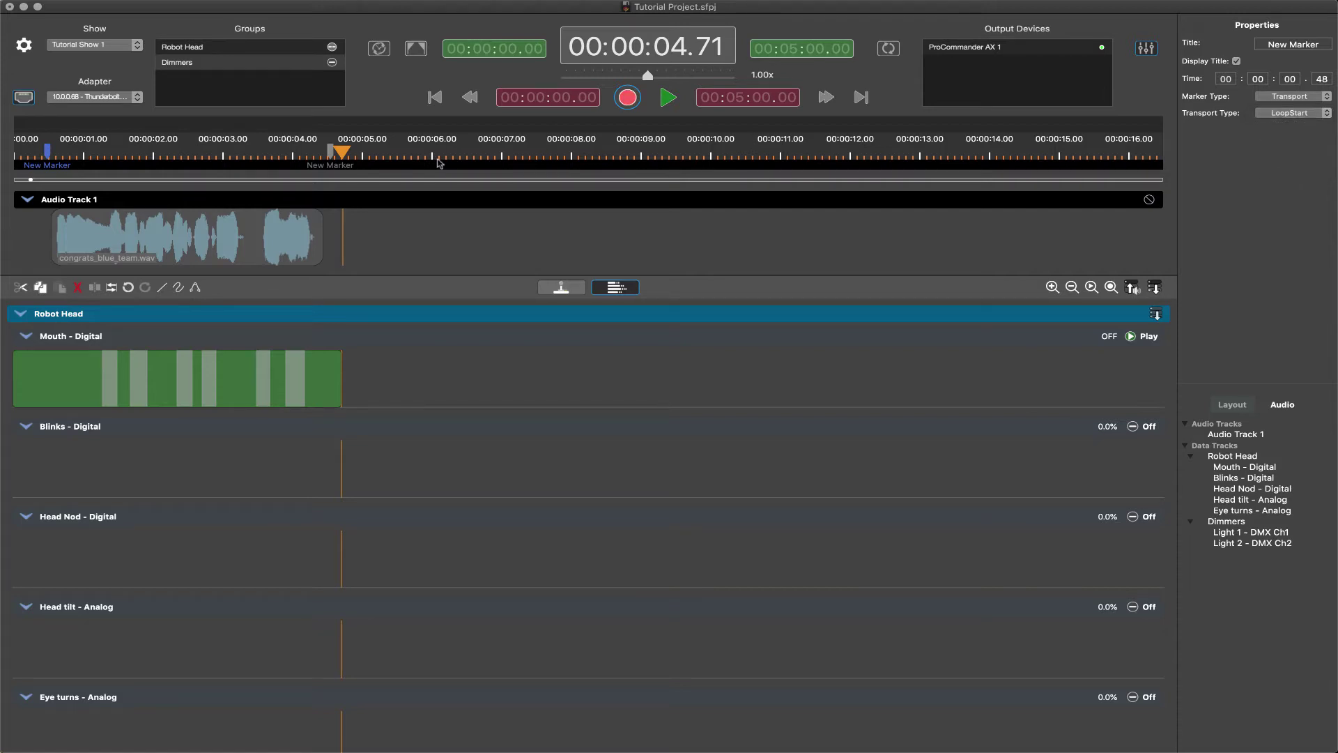
Make the marker after the audio clip a Transport marker with transport type LoopEnd.
left_click(342, 159)
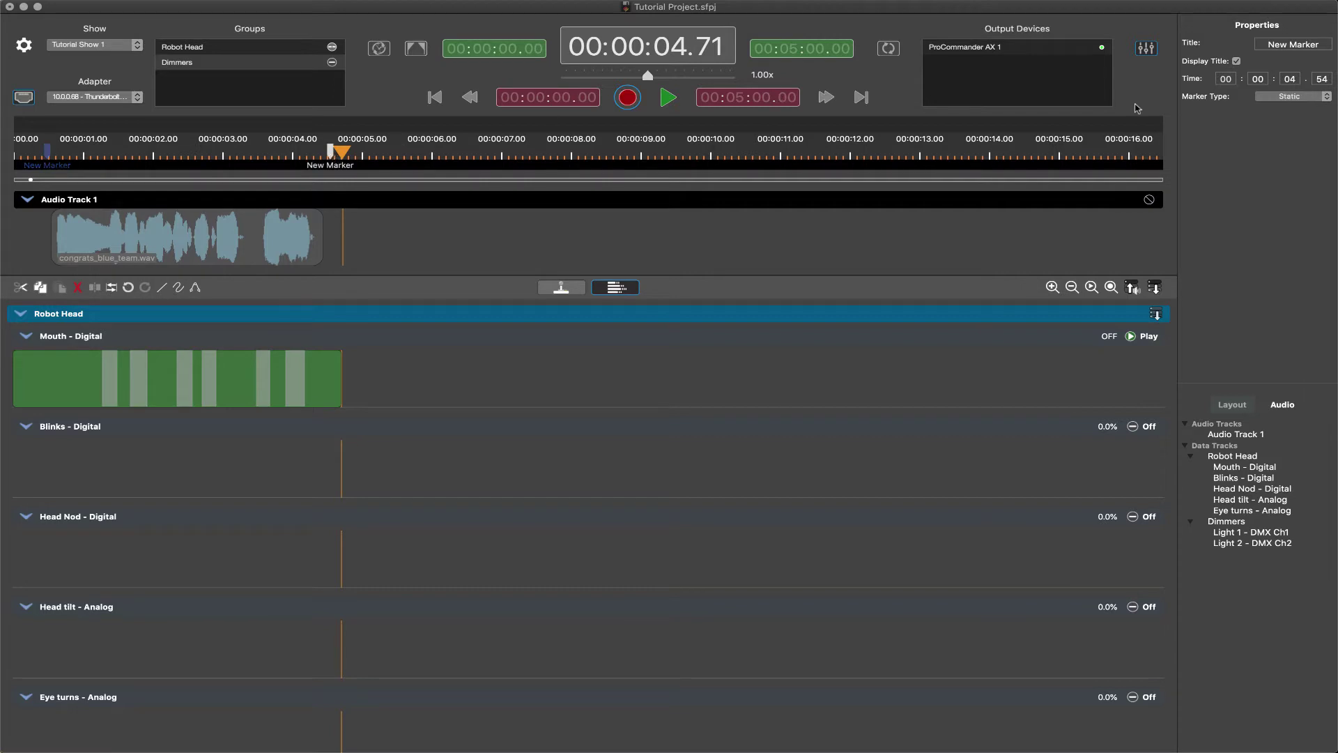
left_click(1281, 99)
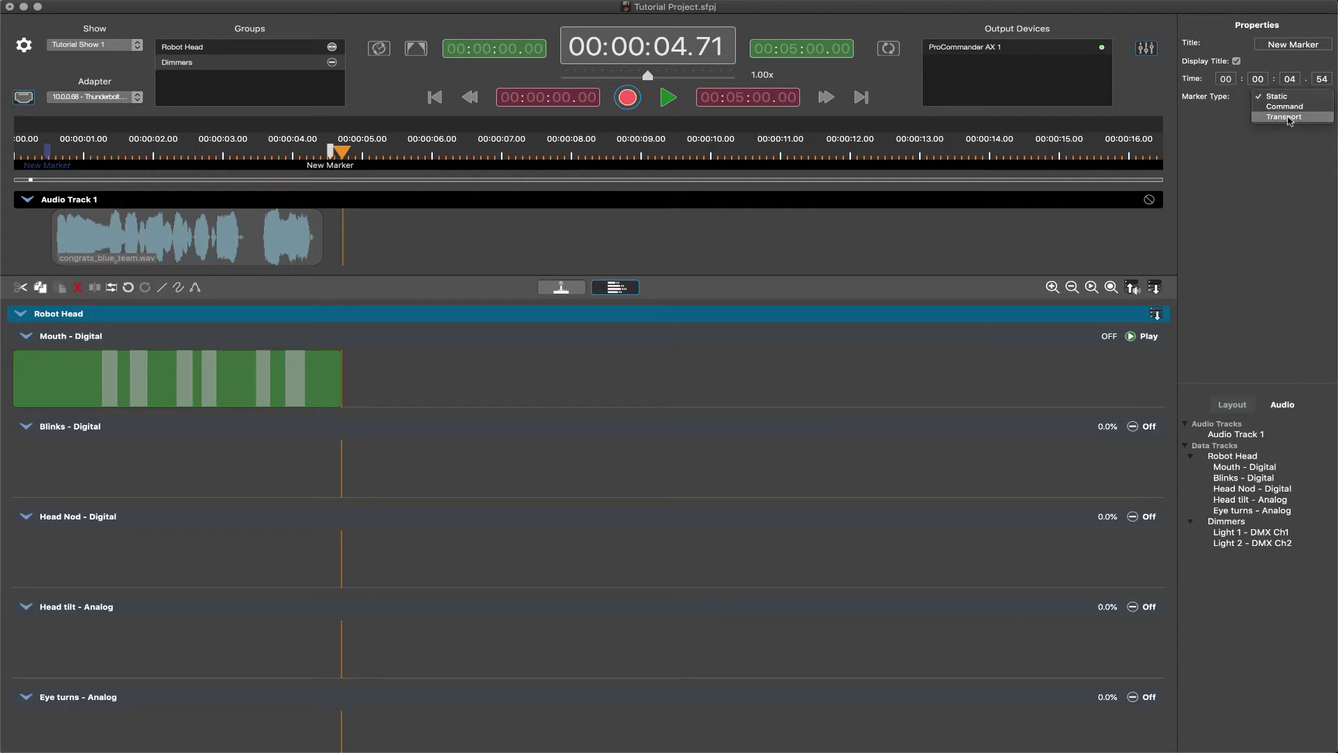
left_click(1289, 118)
left_click(1299, 114)
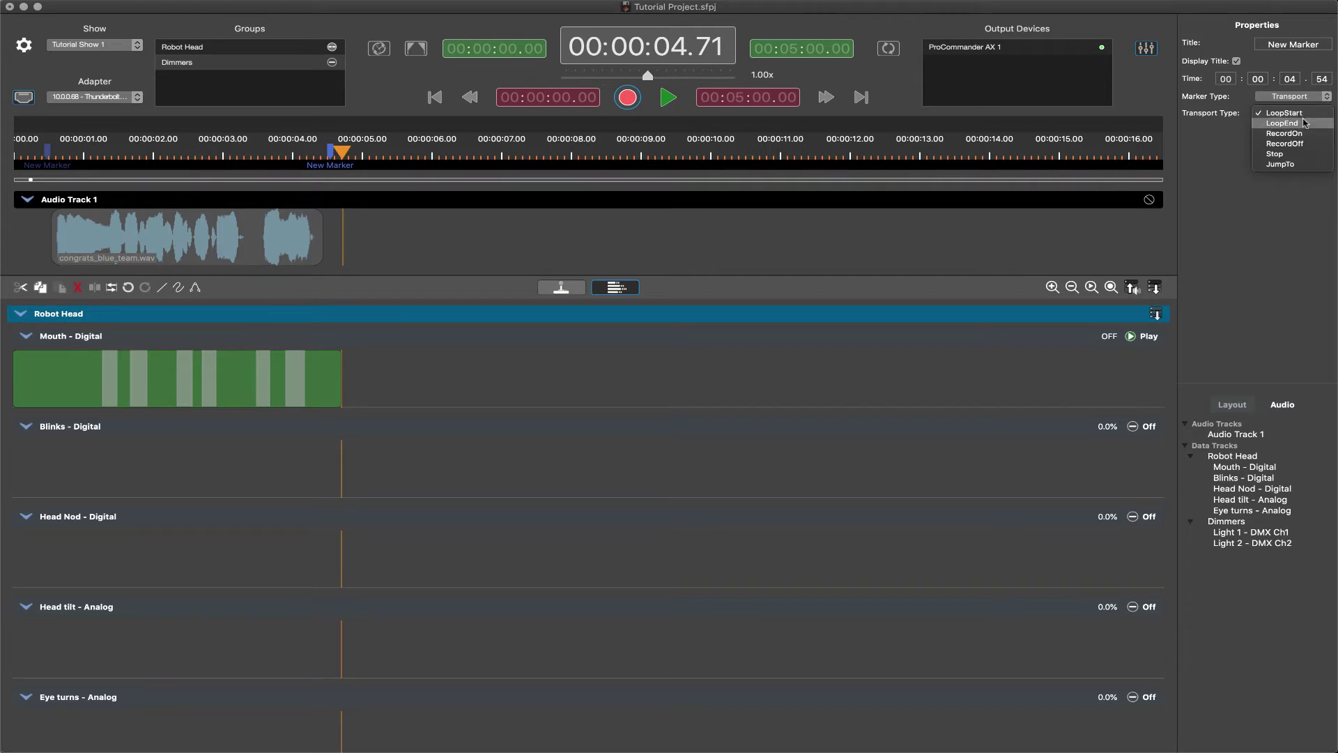
left_click(1305, 123)
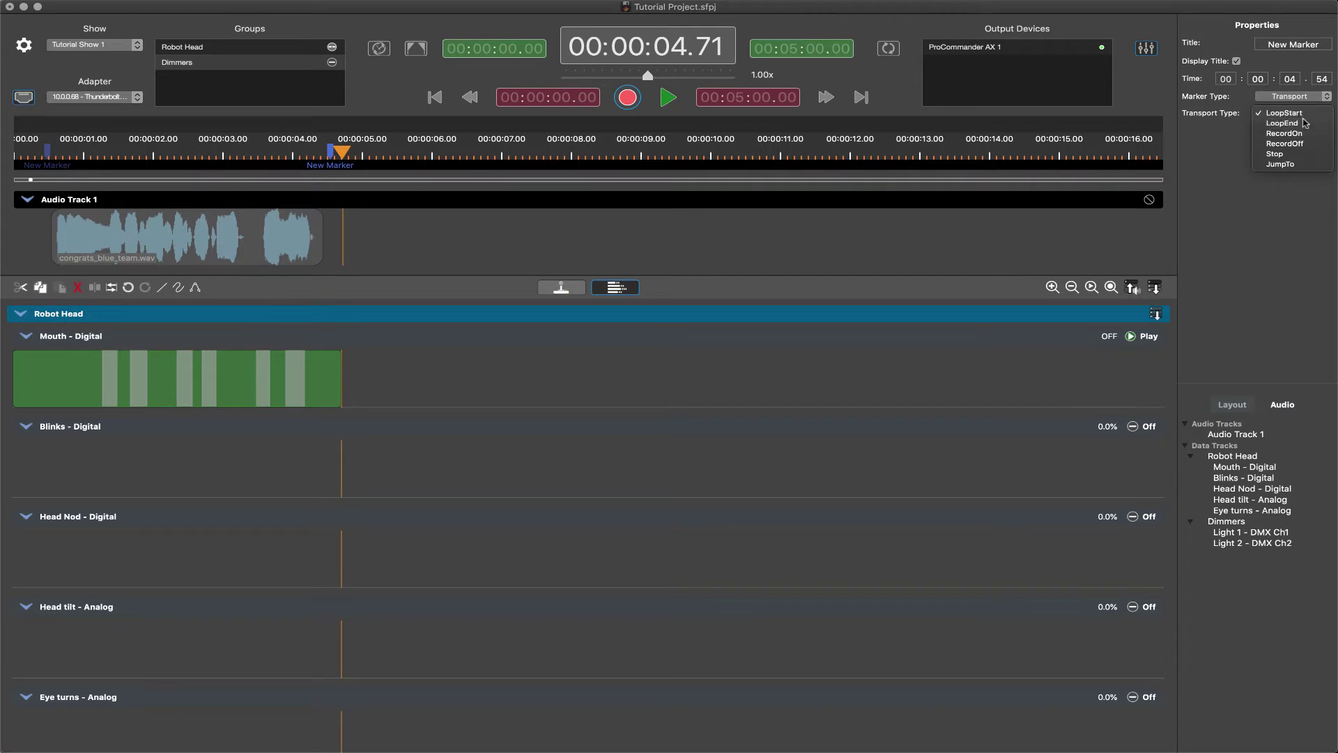
Reposition the playhead and play the show through the loop markers, stopping playback partway through the audio clip.
left_click(342, 144)
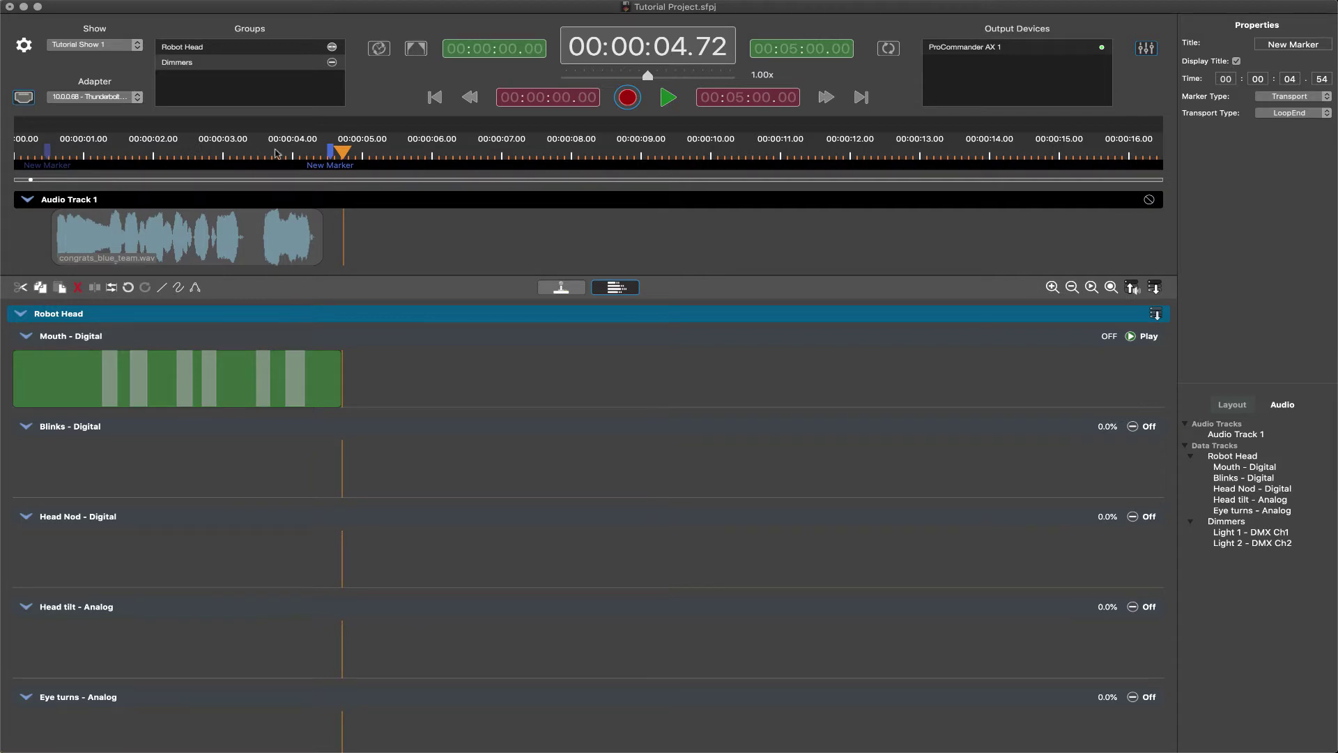
left_click_drag(334, 152, 49, 148)
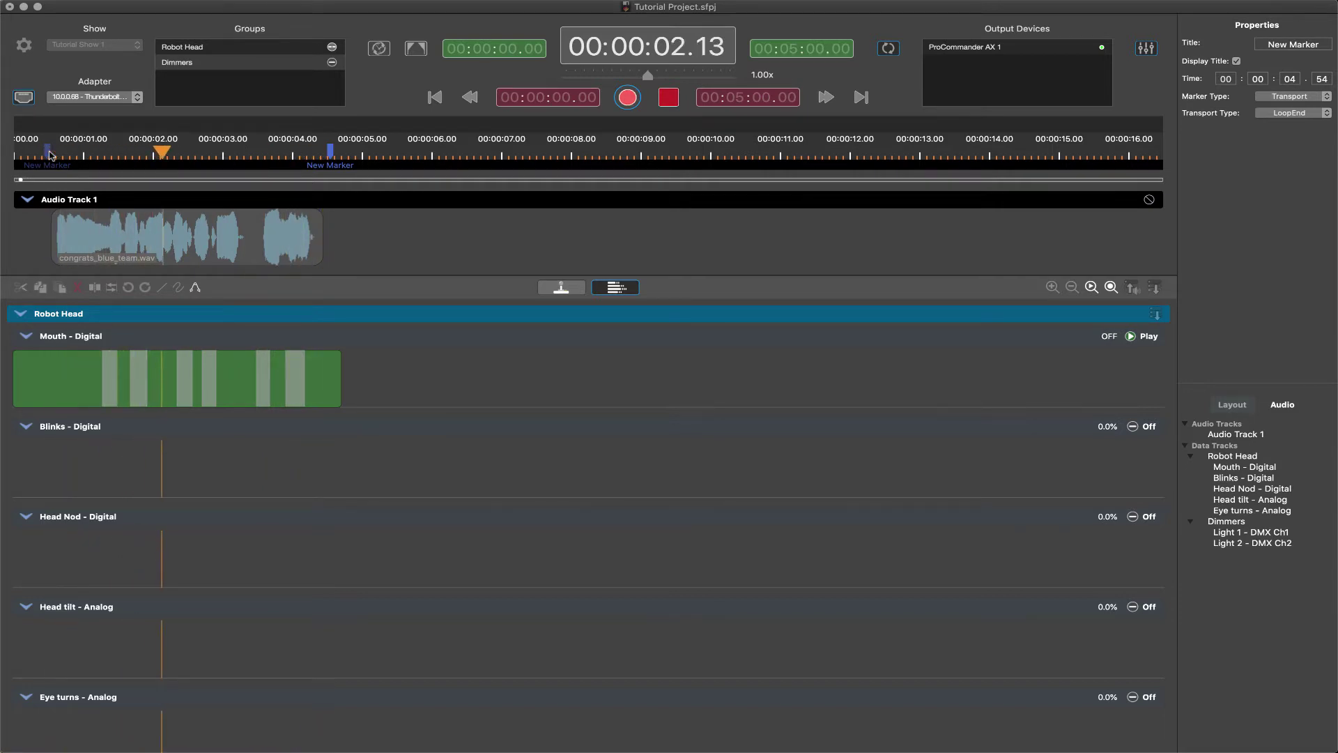
key("space")
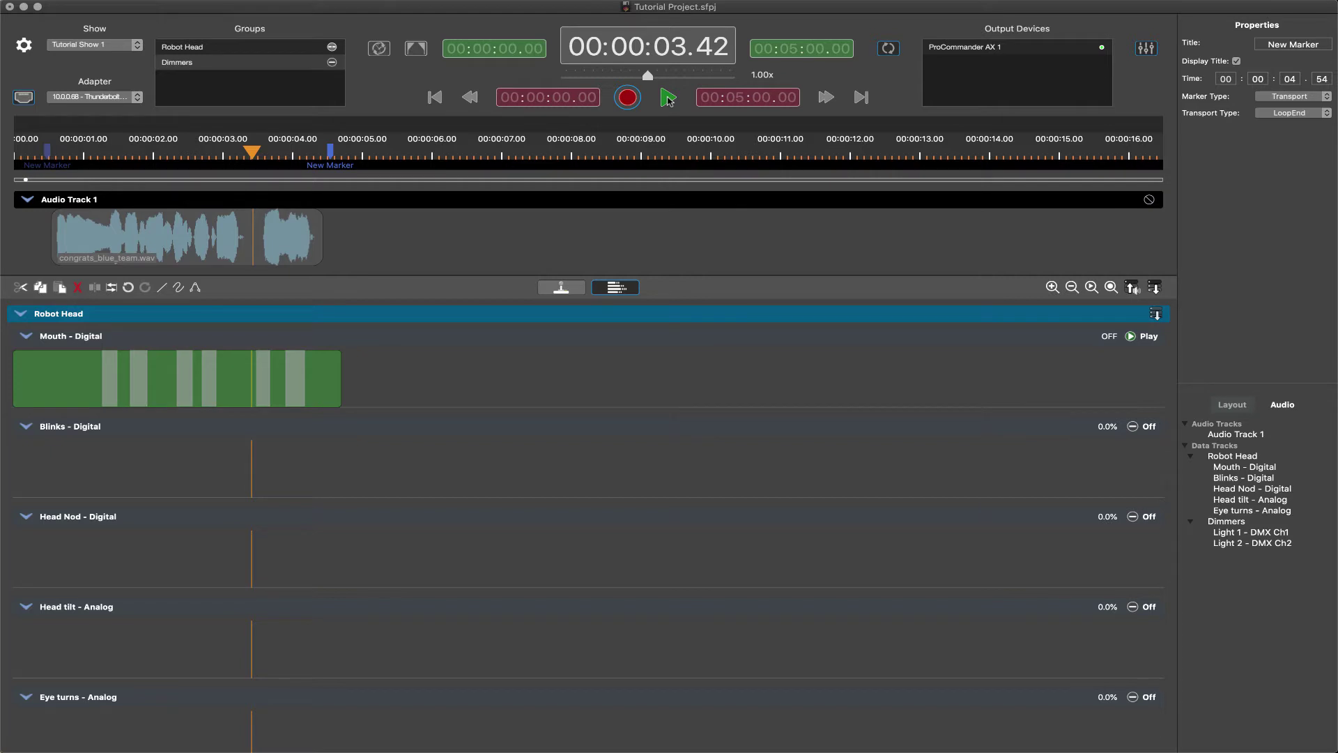
Set the Mouth - Digital track to Record mode and re-record its movements during looped playback of the audio.
left_click(1132, 337)
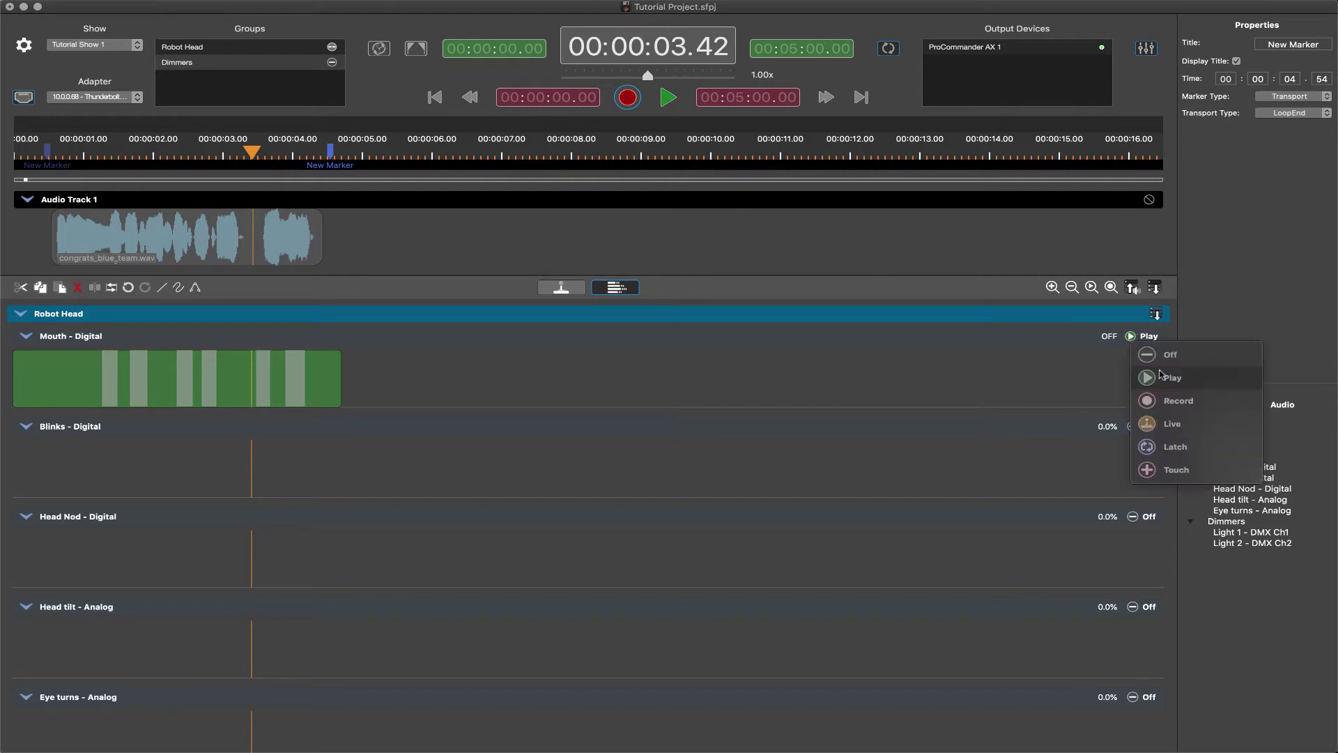
left_click(1166, 402)
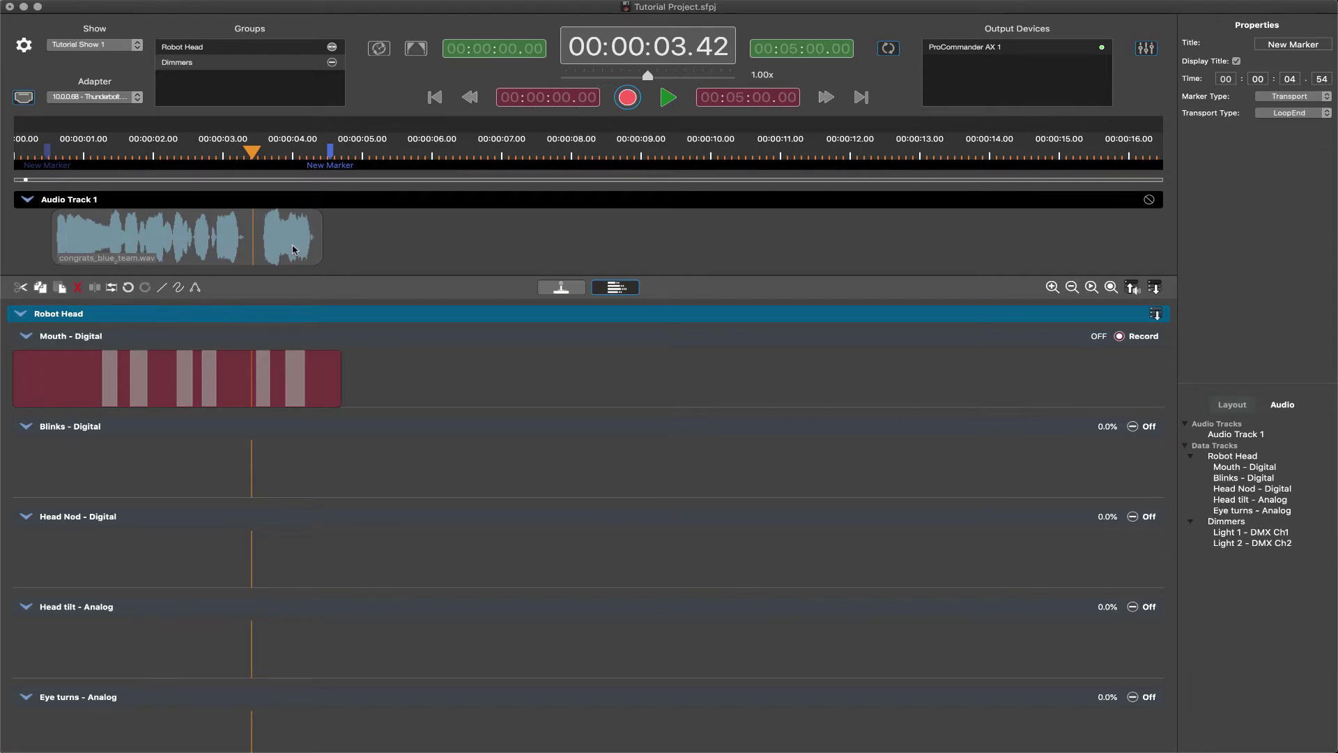
key("space")
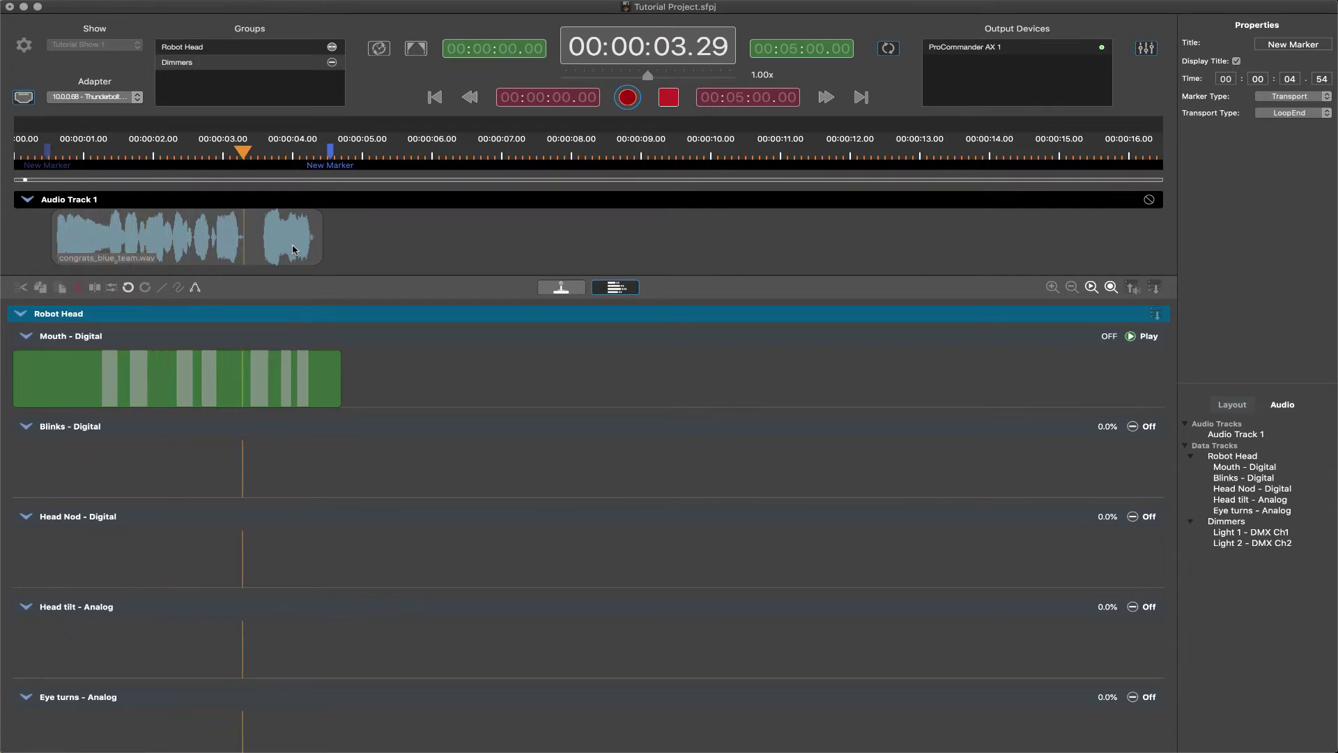
key("space")
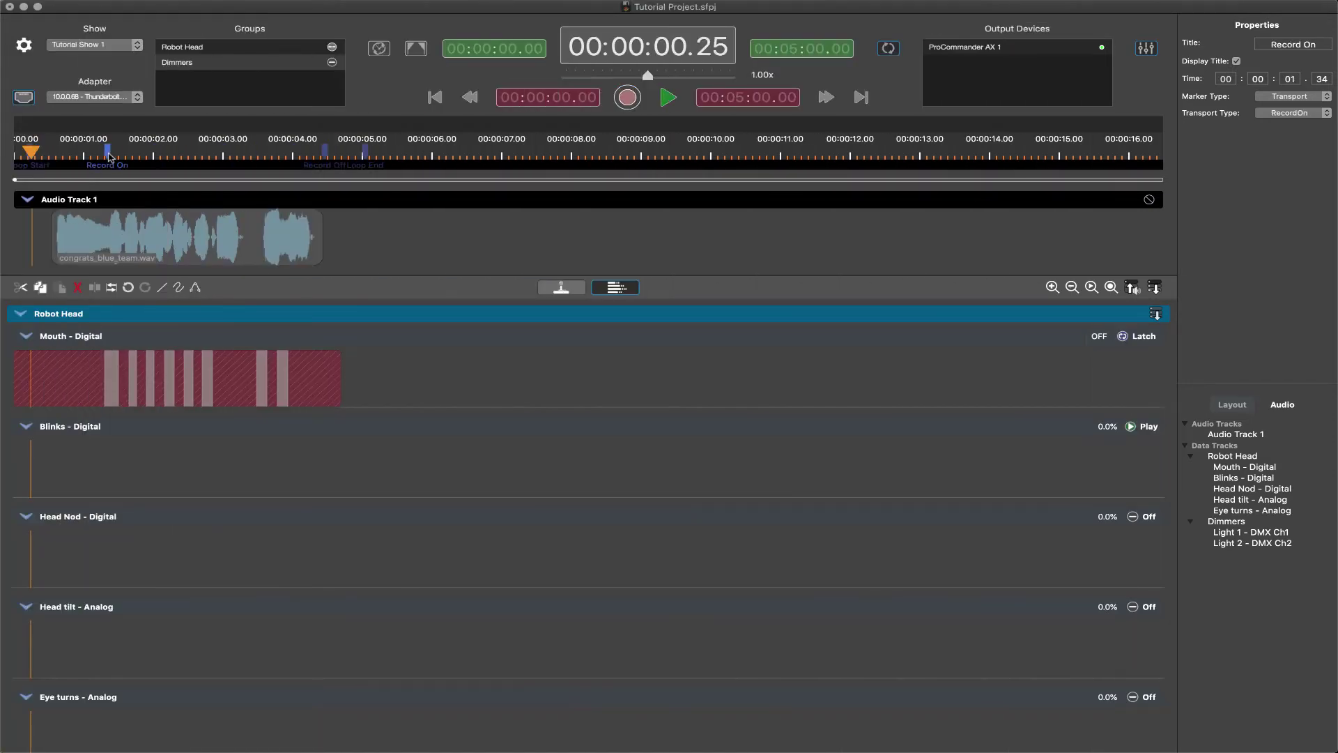
Select the Record Off marker and record a new Latch-mode take of the Mouth - Digital track across the Record On and Record Off markers.
left_click(325, 150)
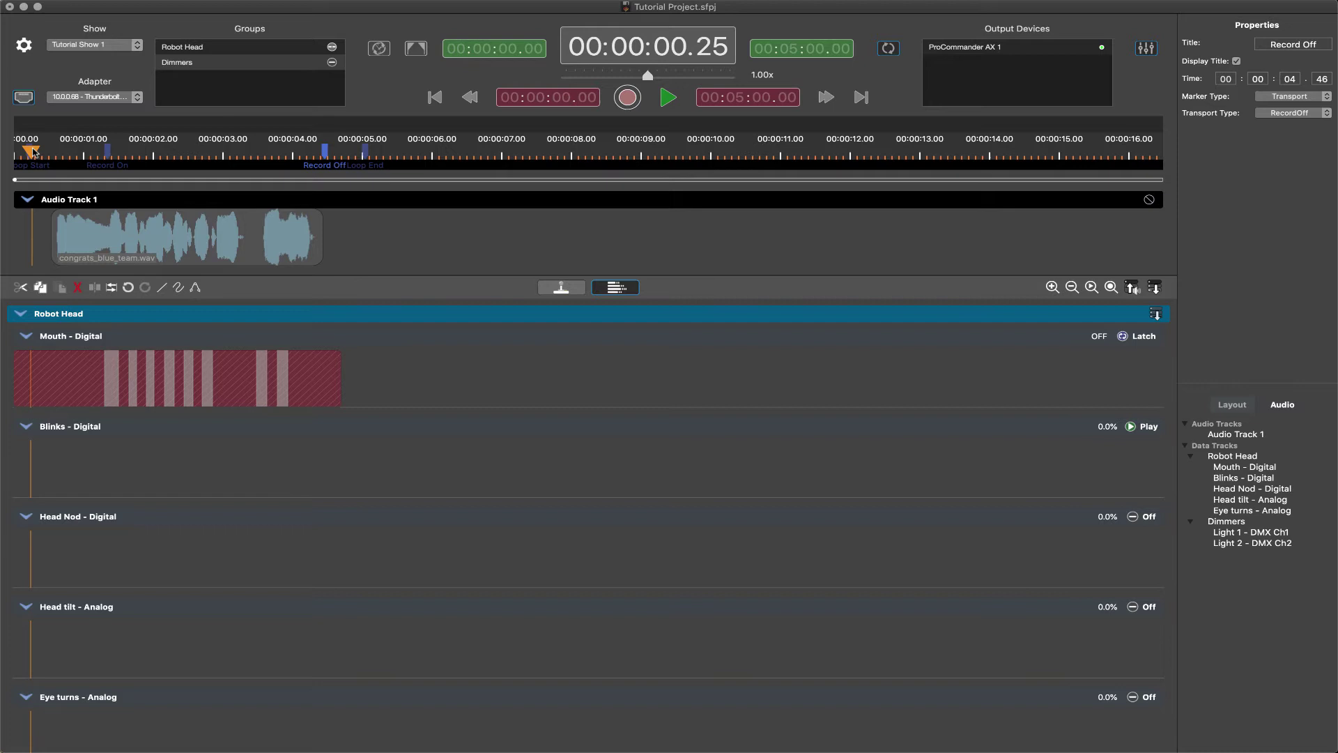
key("space")
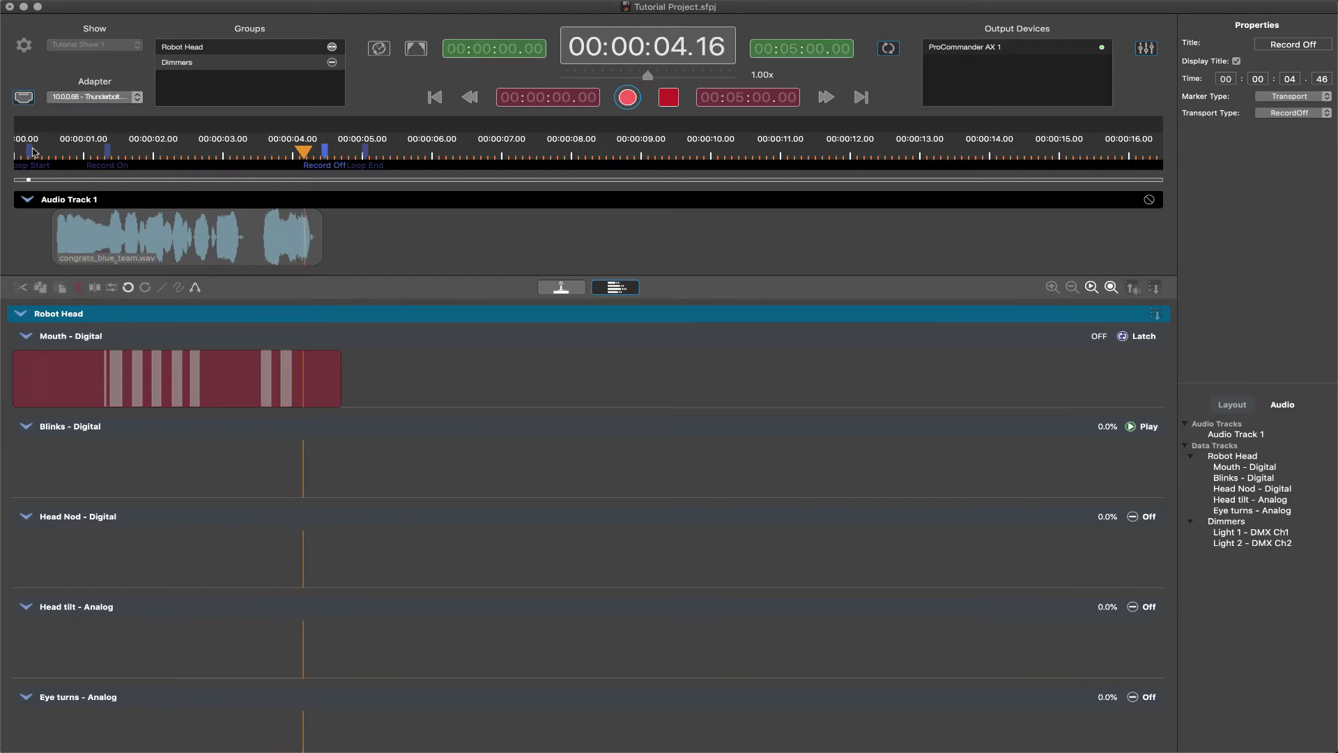
key("space")
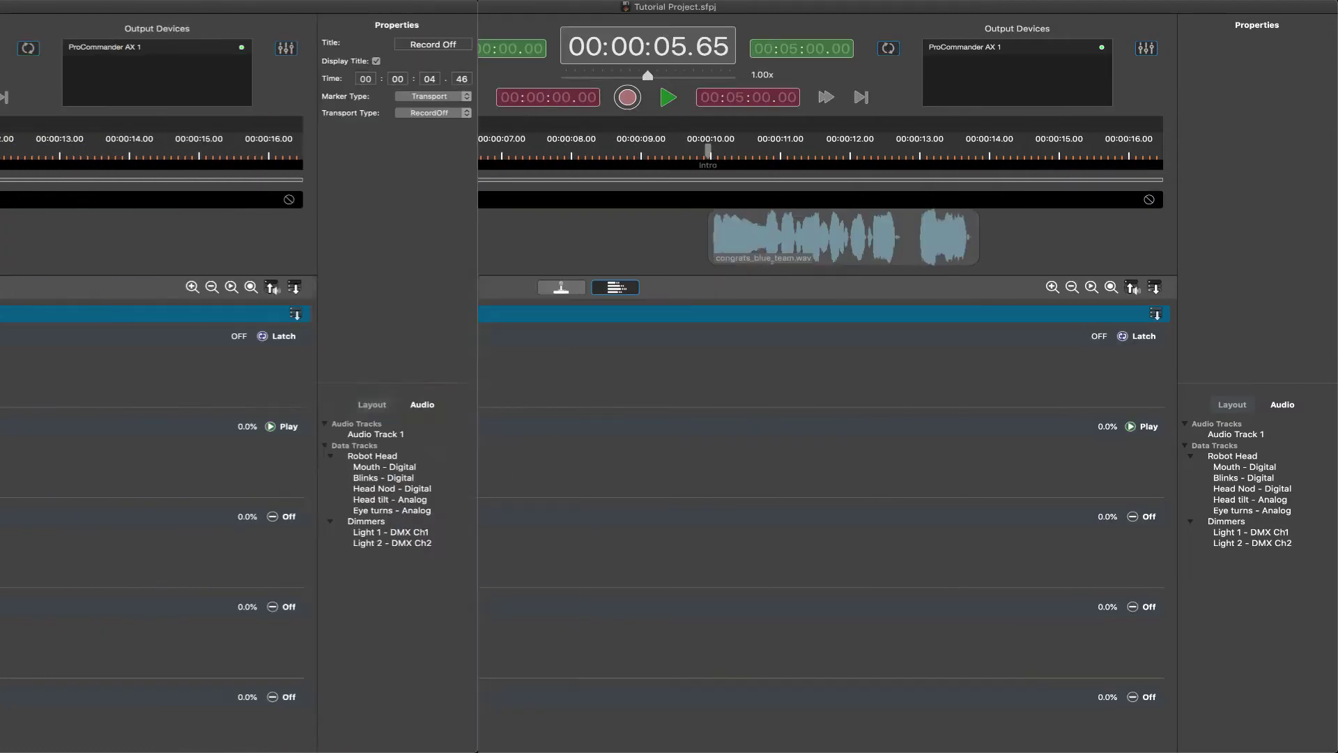
Title the new marker Jump to Intro, make it a Transport marker of type JumpTo targeting Intro, and play through it.
triple_click(1306, 44)
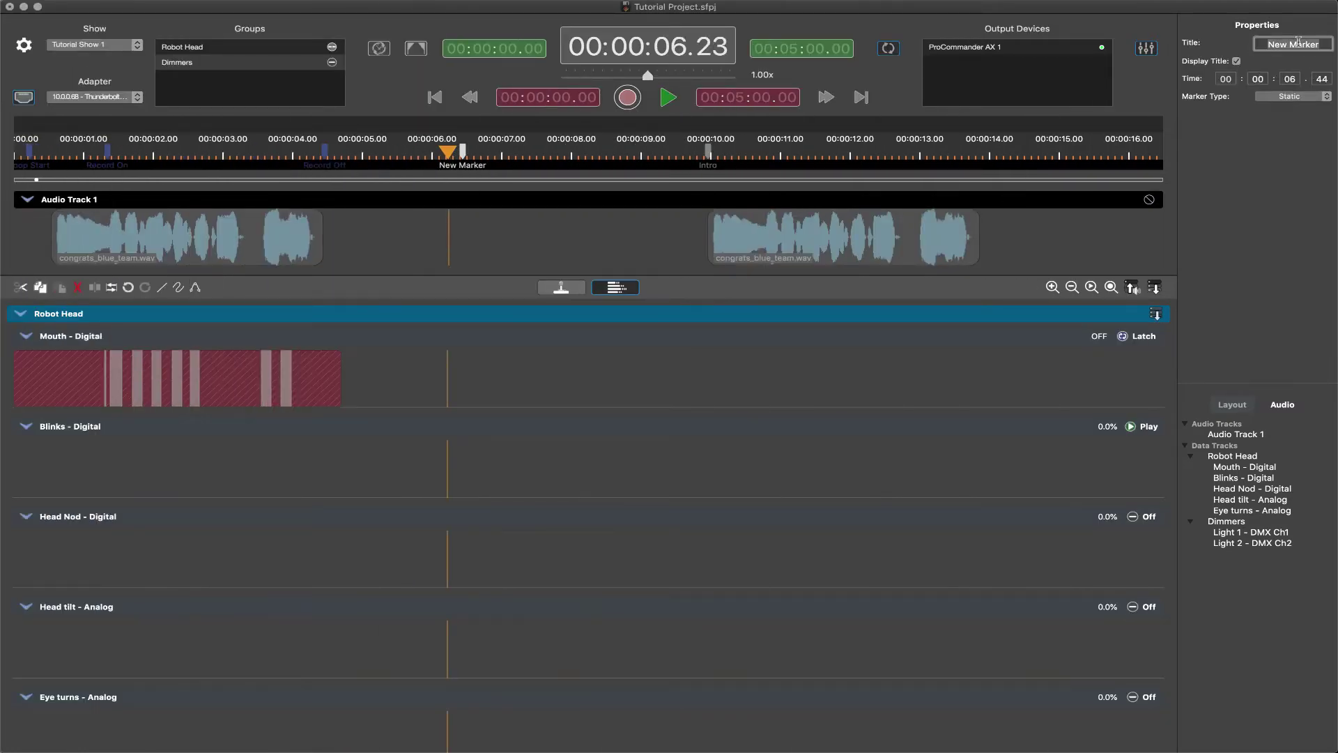
type("Jump to Intro")
left_click(1293, 96)
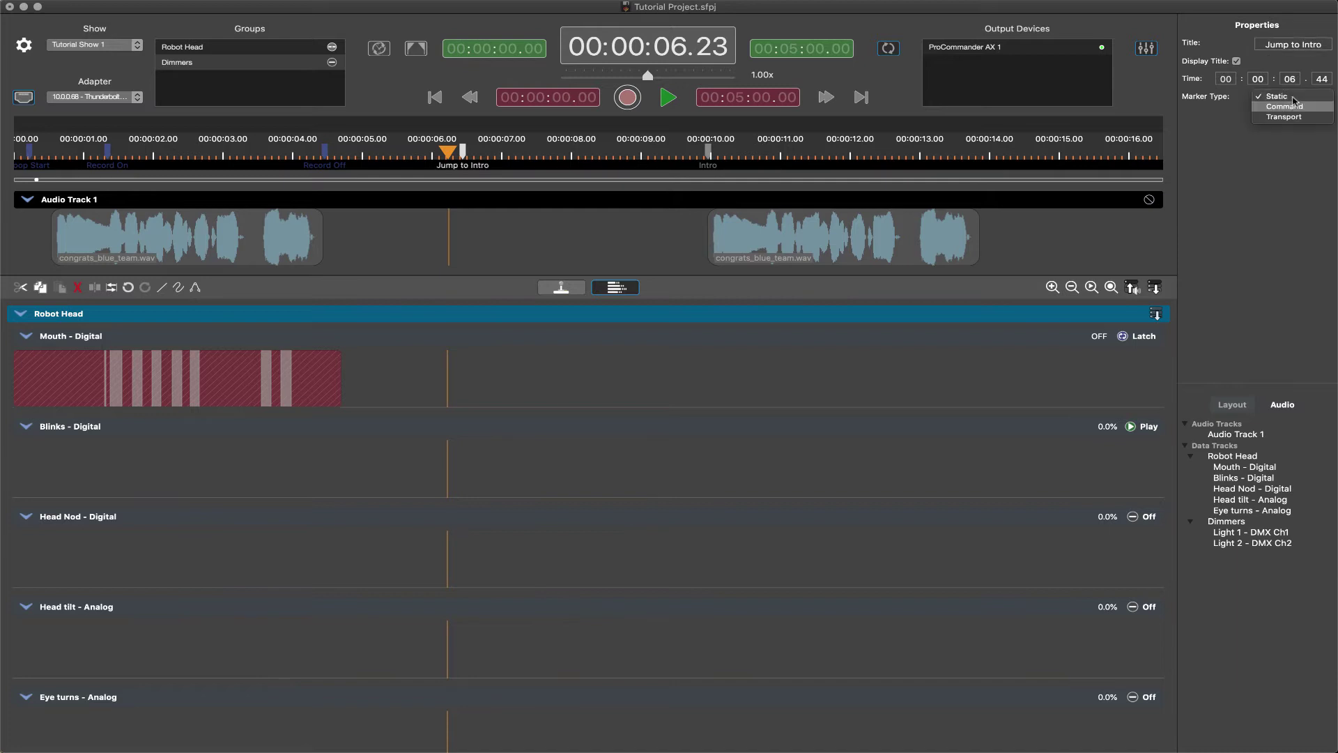
left_click(1289, 106)
left_click(1293, 113)
left_click(1293, 164)
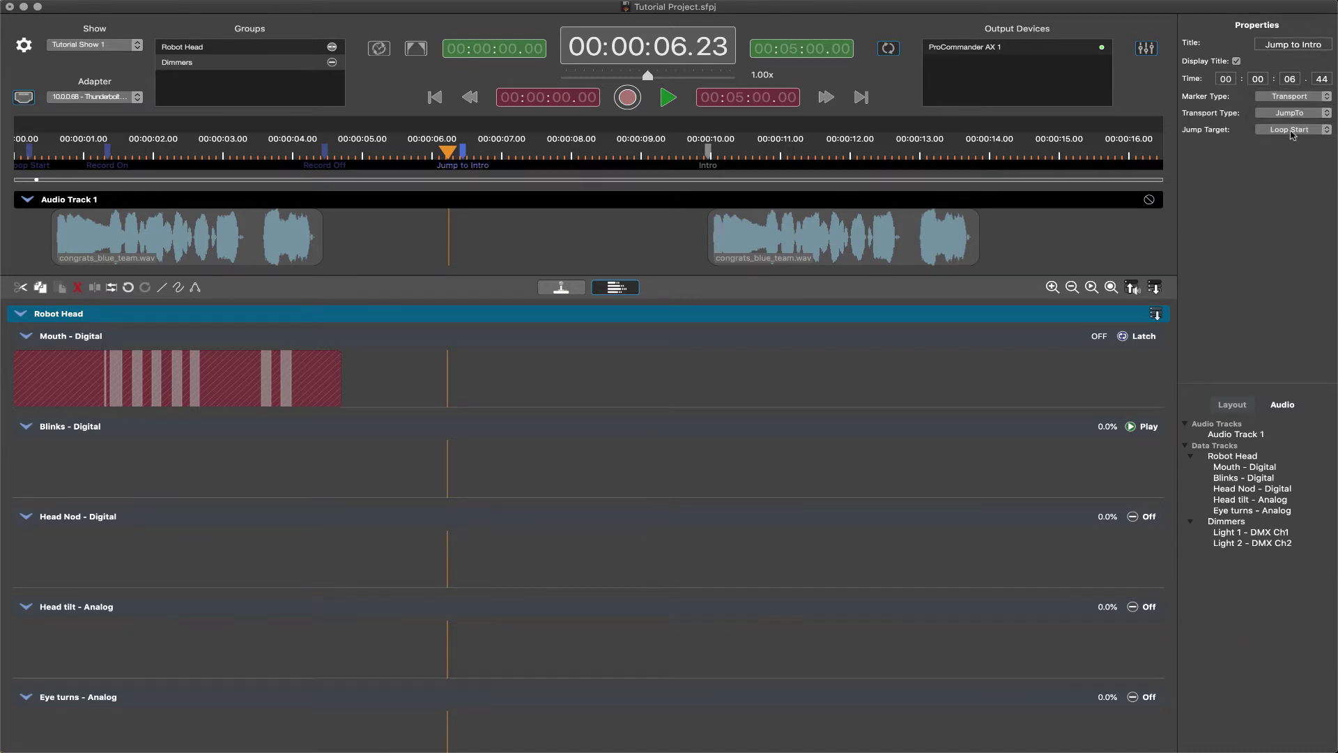
key("space")
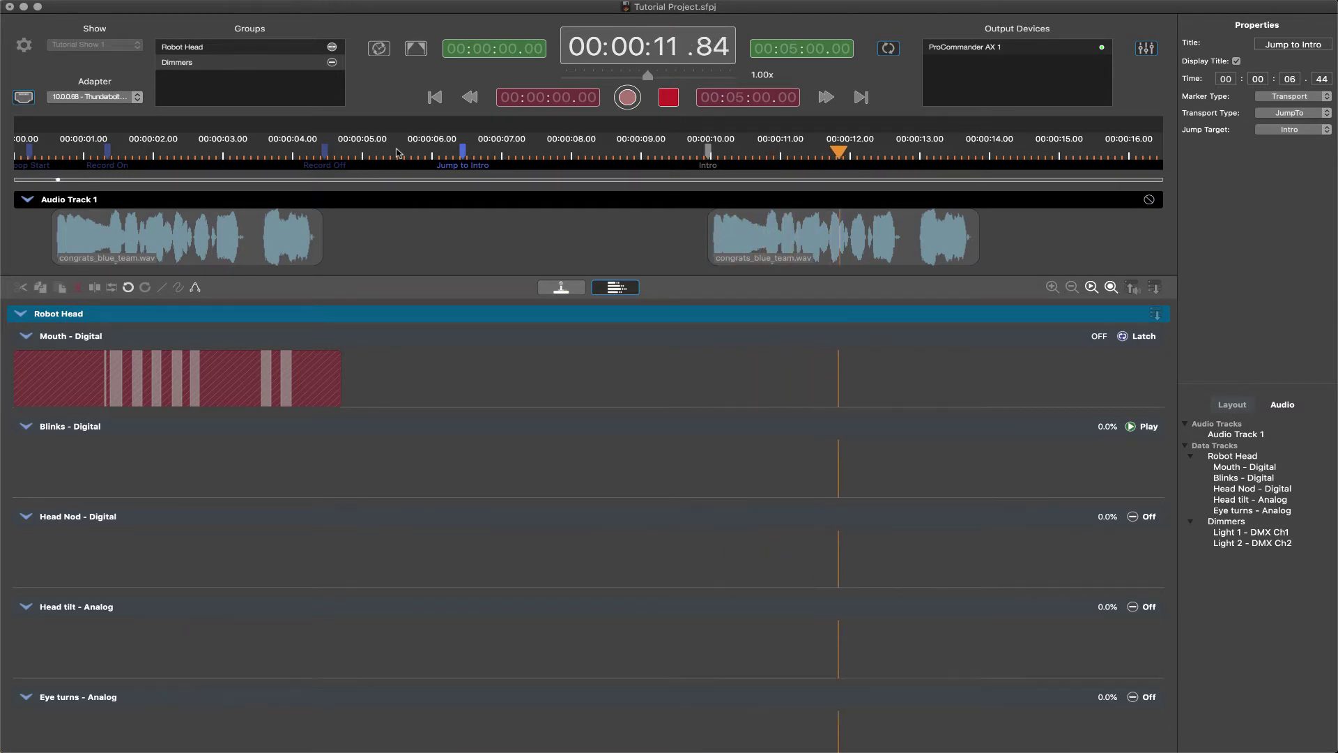
key("space")
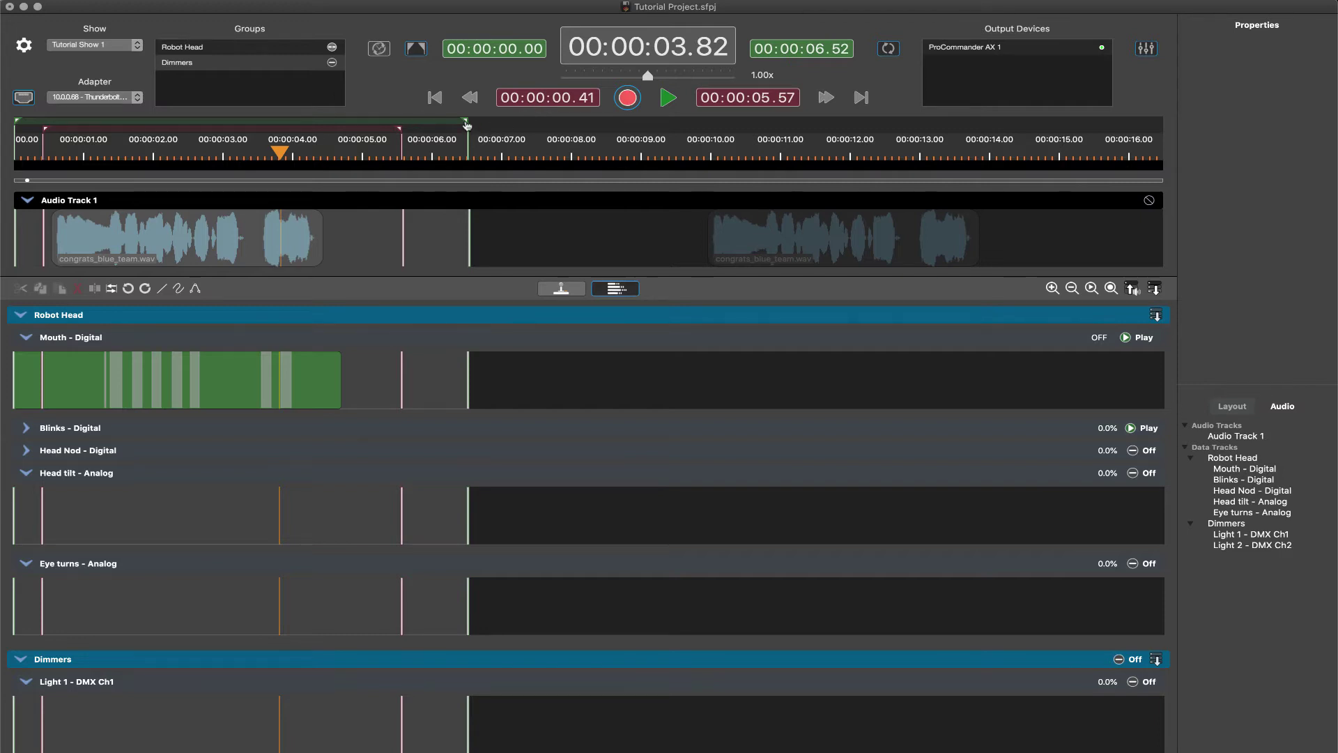
Shorten the play range to end at 00:00:06.34 and the record range at 00:00:05.50, and set the play start to the current playhead time.
left_click_drag(467, 124, 397, 130)
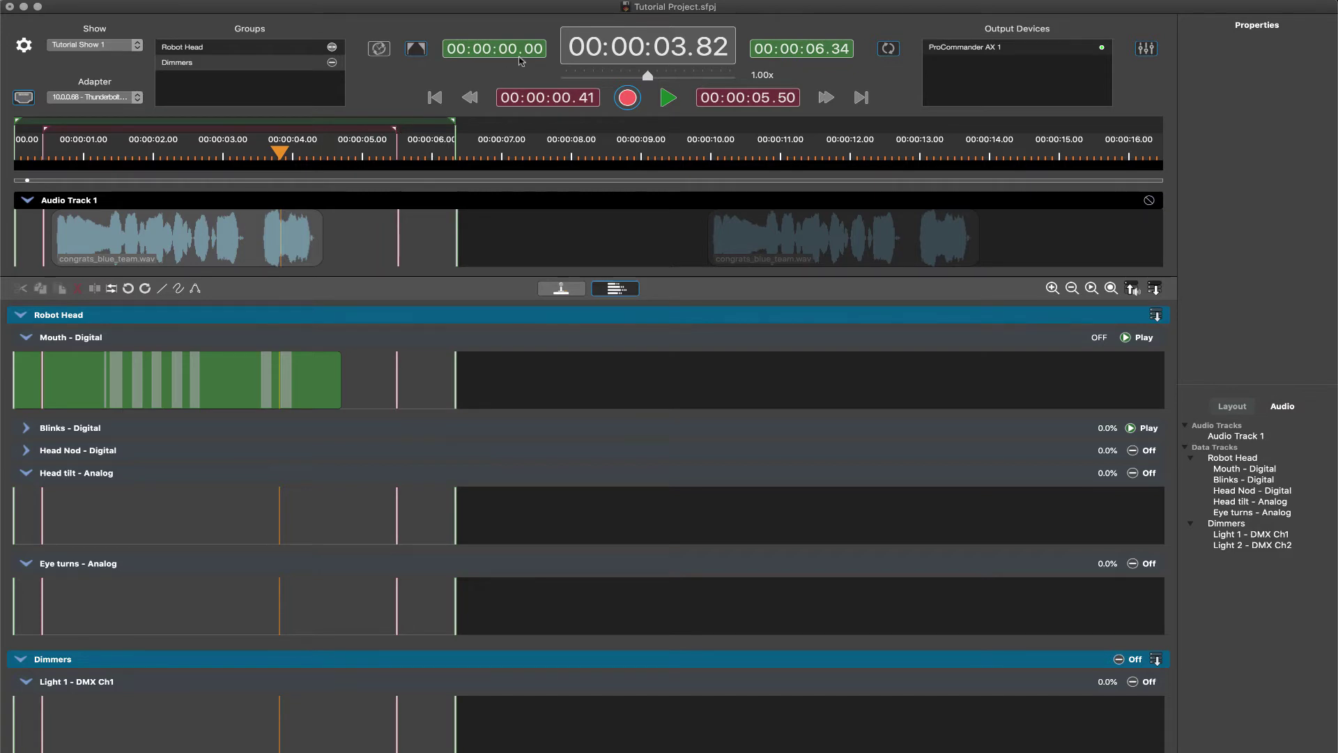
scroll(507, 49, "up", 2)
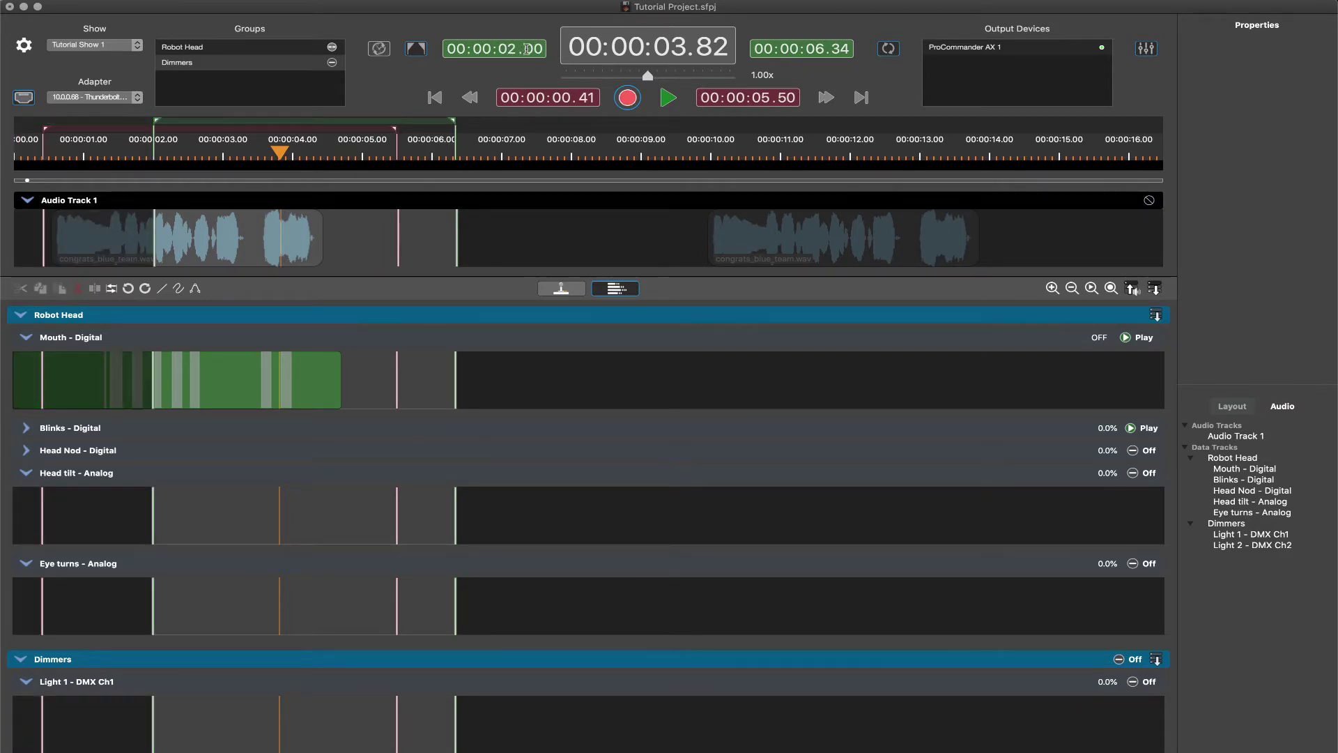
right_click(529, 52)
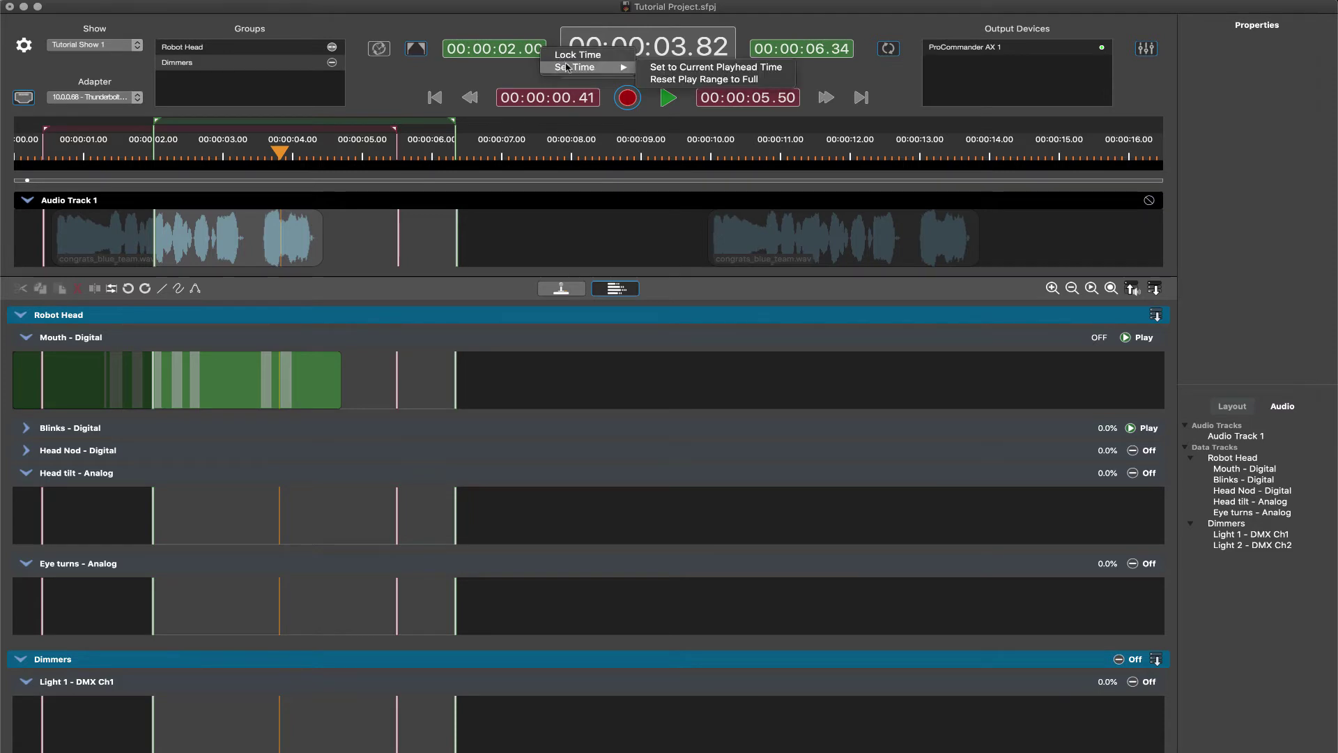
mouse_move(585, 68)
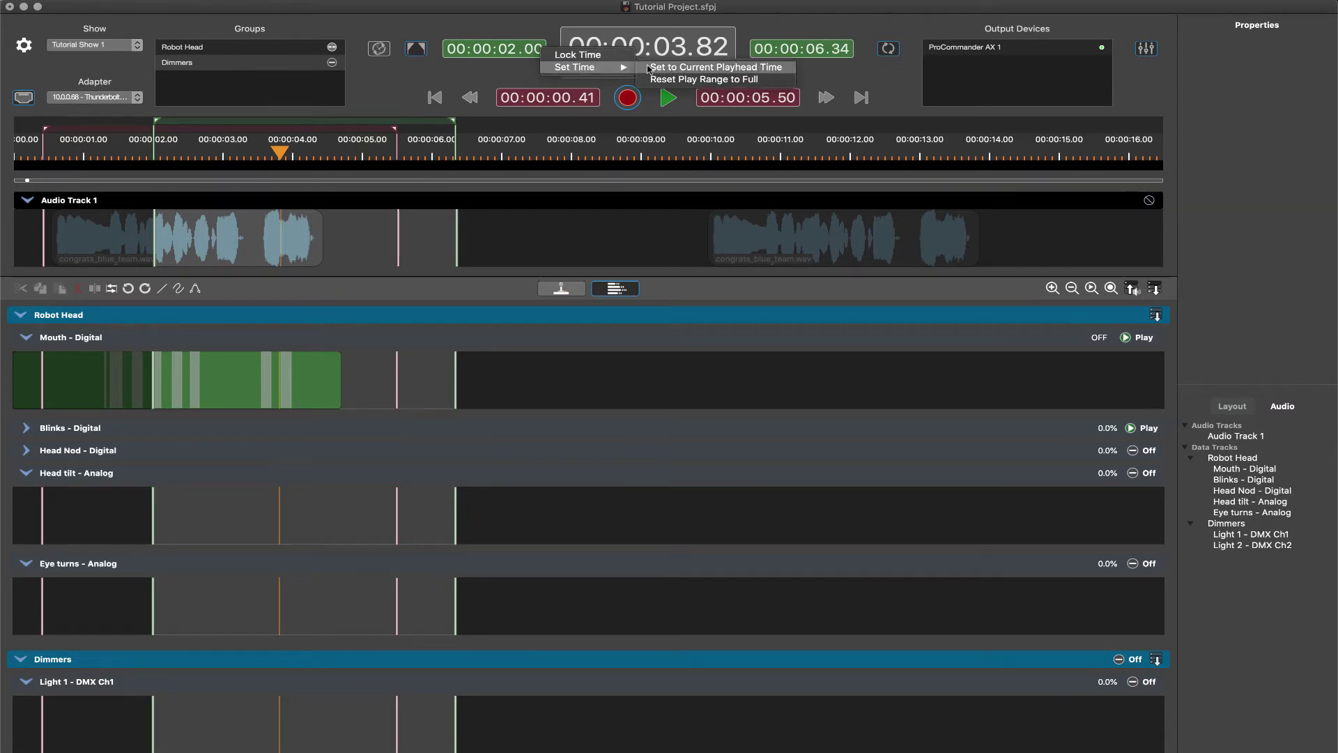
left_click(683, 70)
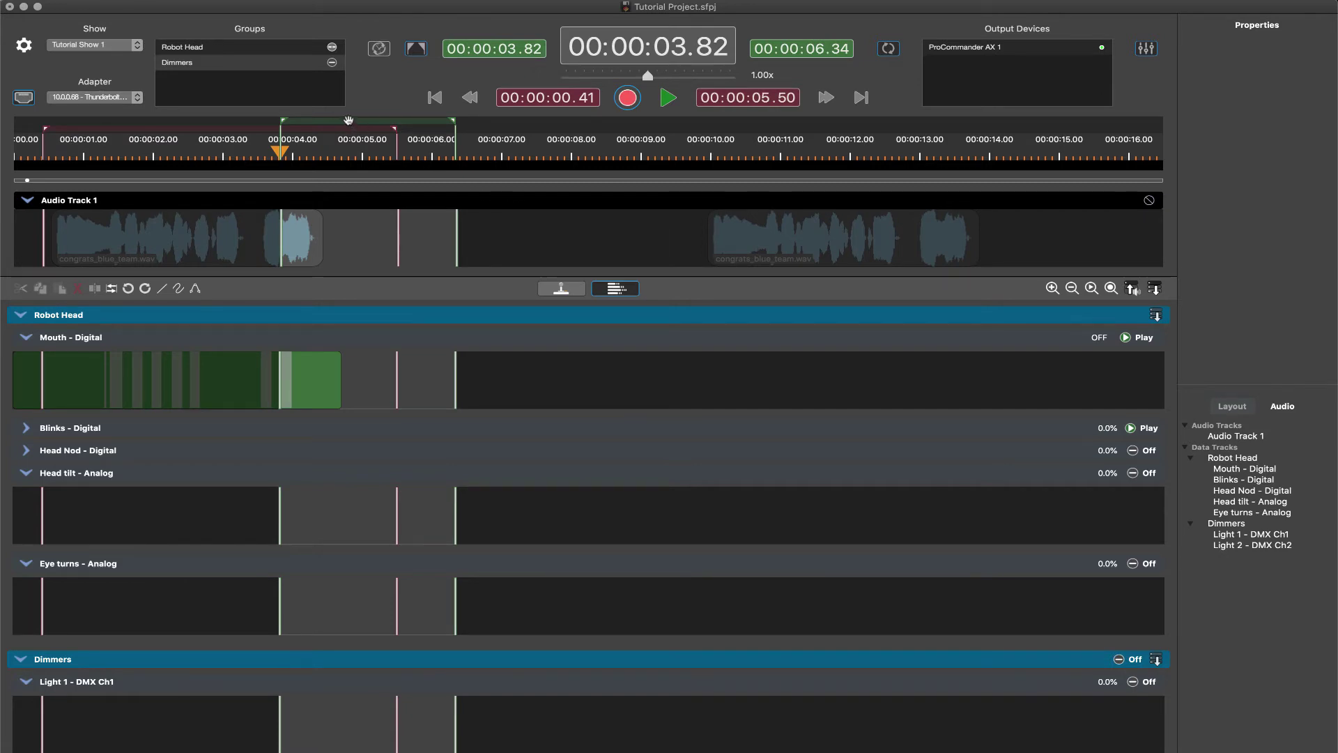
Fit the ranges around the first audio clip: play range 00:00:00.07 to 00:00:05.15, record range 00:00:00.54 to 00:00:04.43.
left_click_drag(348, 119, 177, 123)
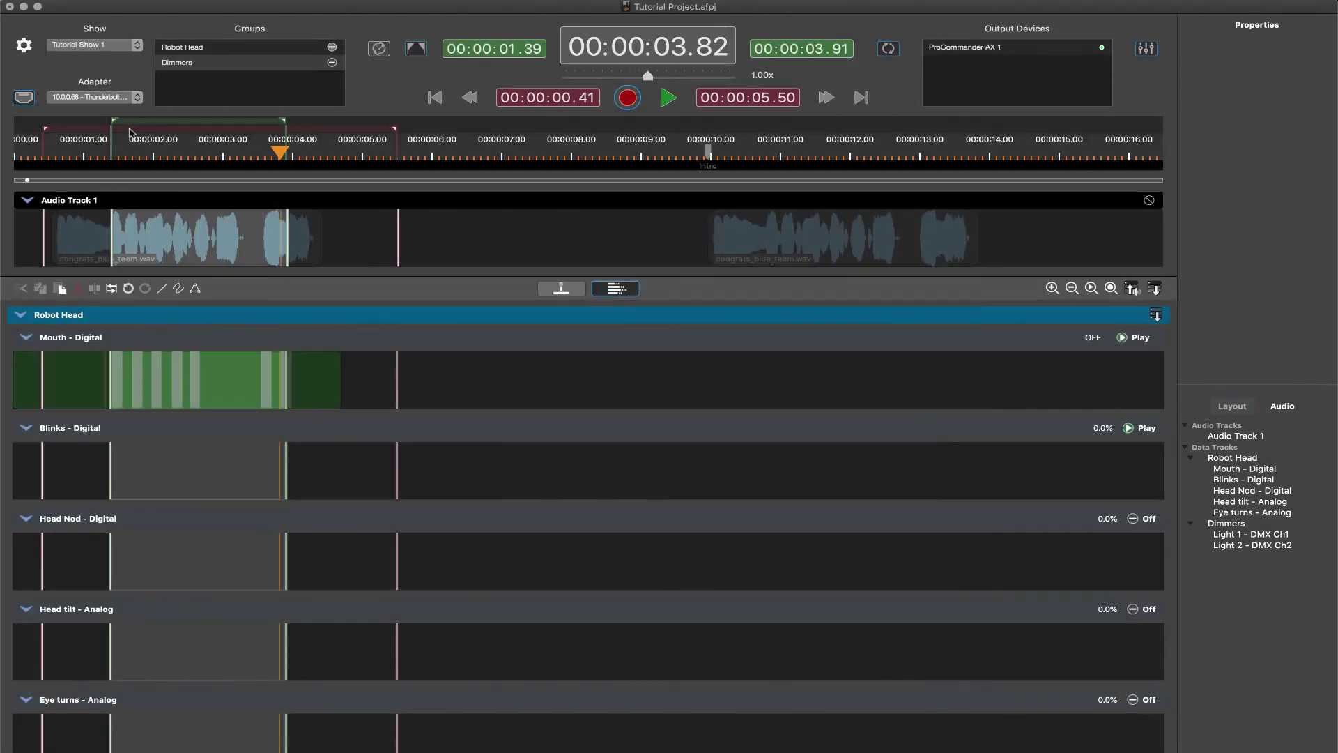
mouse_move(114, 120)
left_mouse_down()
mouse_move(19, 124)
mouse_move(51, 128)
left_mouse_up()
mouse_move(285, 122)
left_mouse_down()
mouse_move(373, 122)
mouse_move(322, 130)
left_mouse_up()
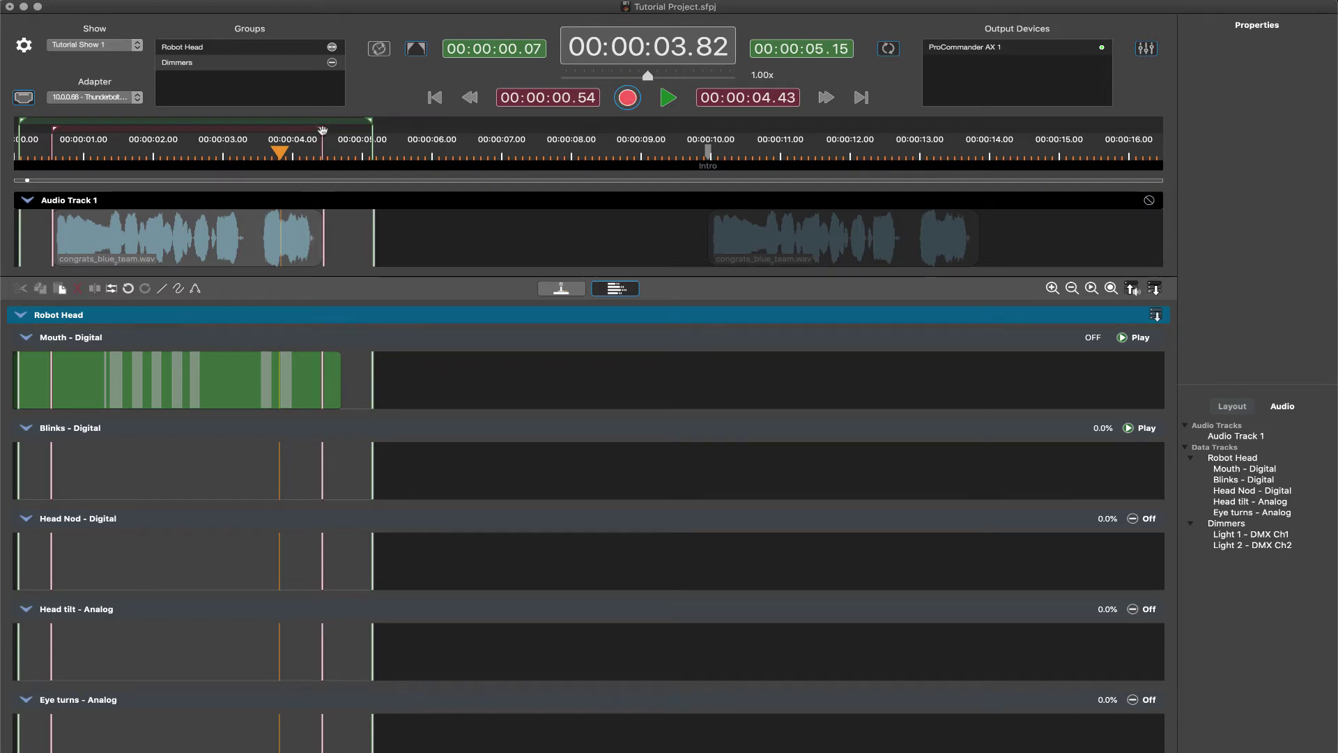
Set the Mouth - Digital track to Latch mode and record a new take from the start of the play range.
left_click(1125, 340)
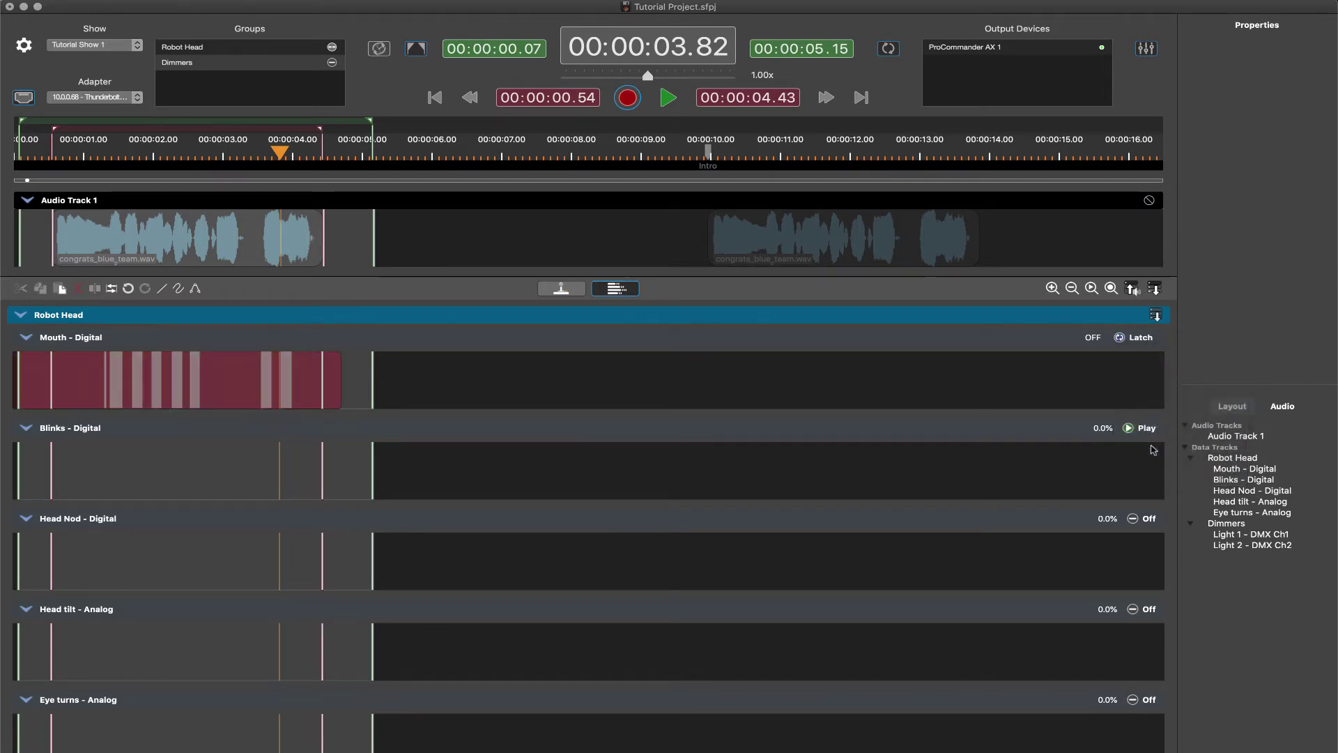
left_click(1157, 448)
left_click_drag(277, 150, 4, 157)
key("space")
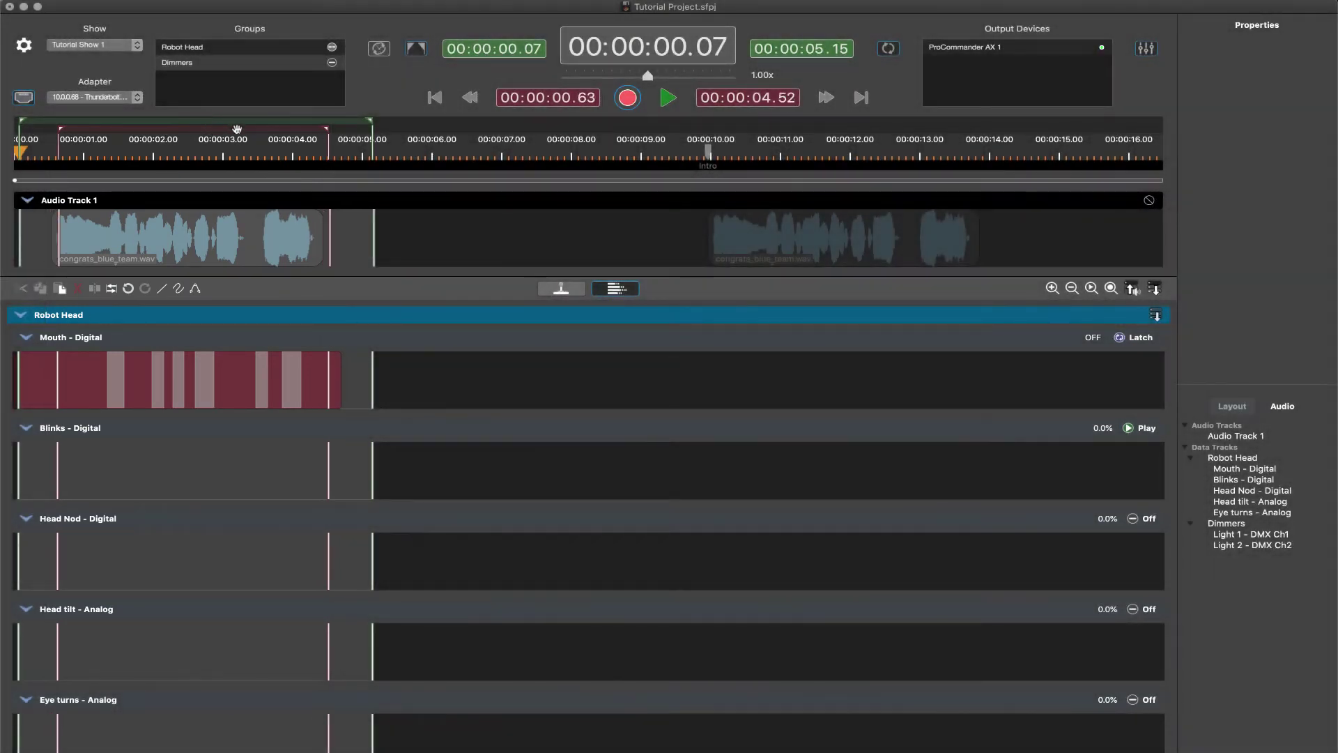
Shift the record range to 00:00:02.97–00:00:06.86 and the play range to 00:00:01.10–00:00:06.18.
left_click_drag(237, 129, 400, 129)
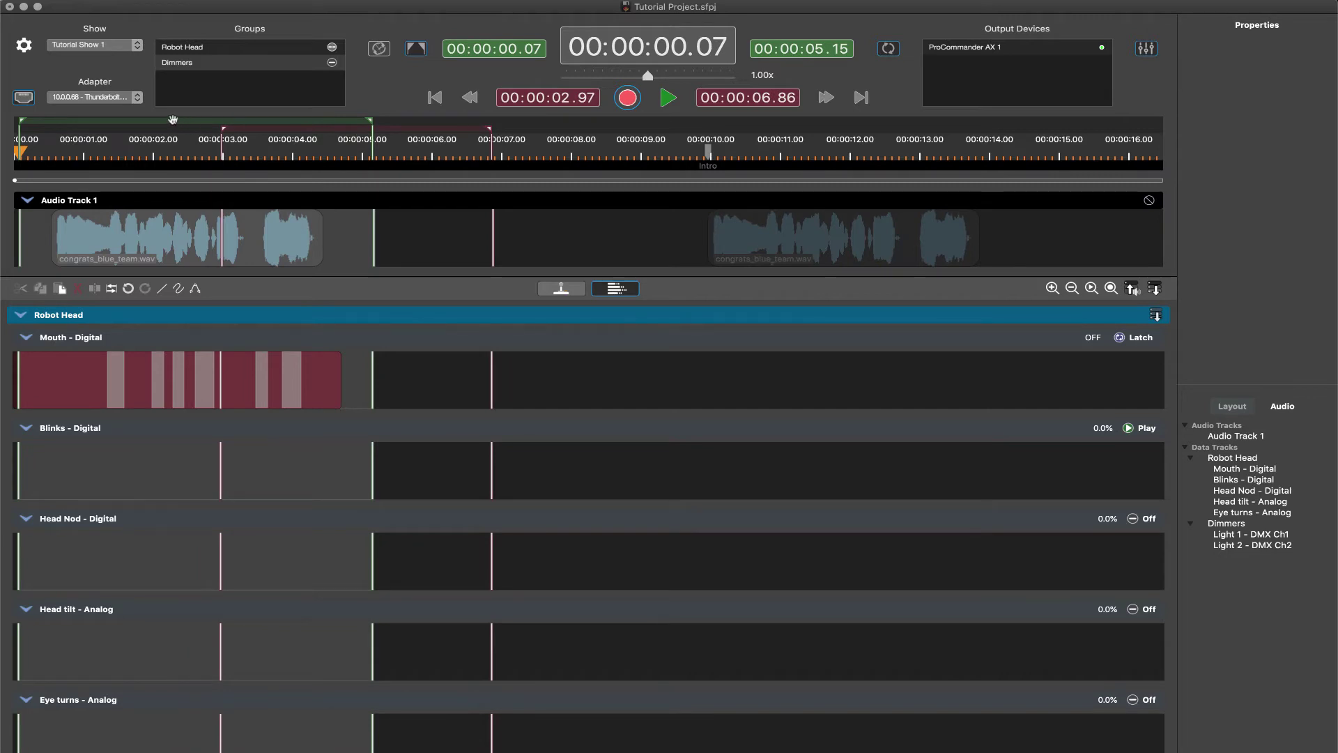
left_click_drag(173, 120, 241, 113)
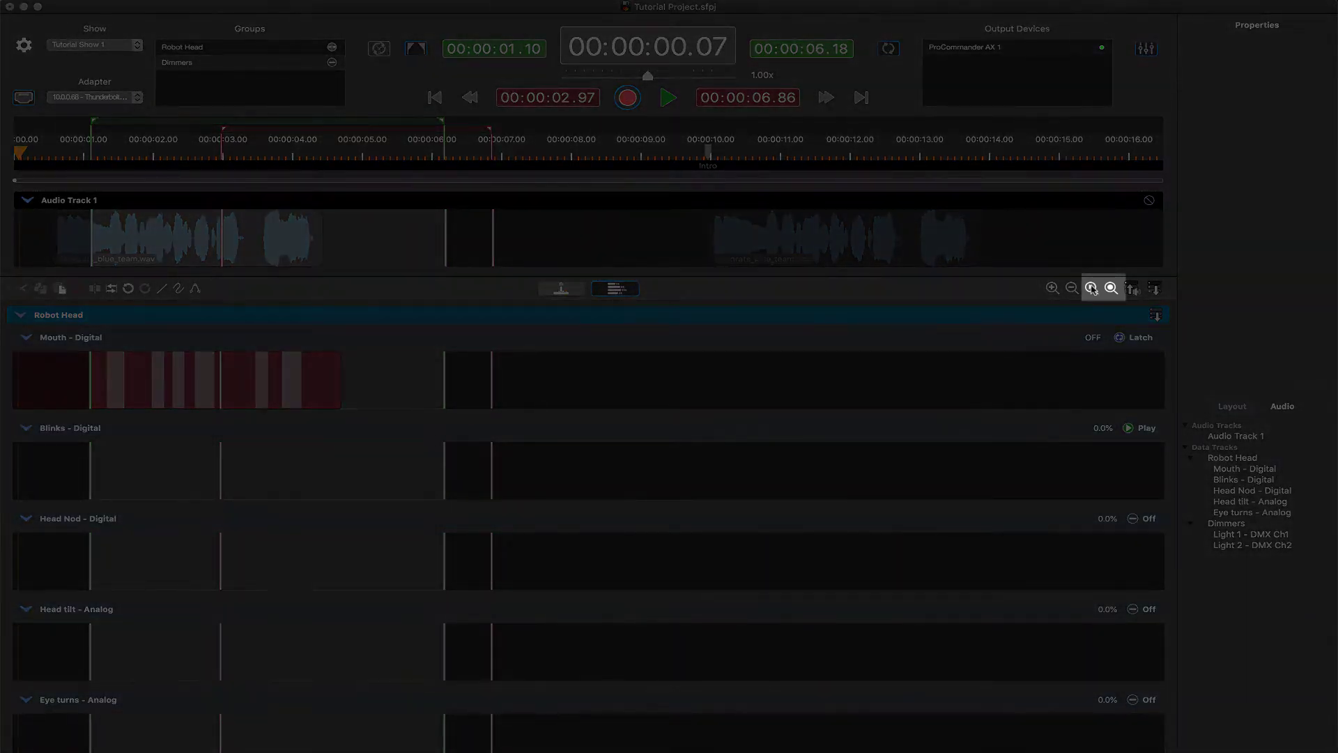
left_click(1092, 288)
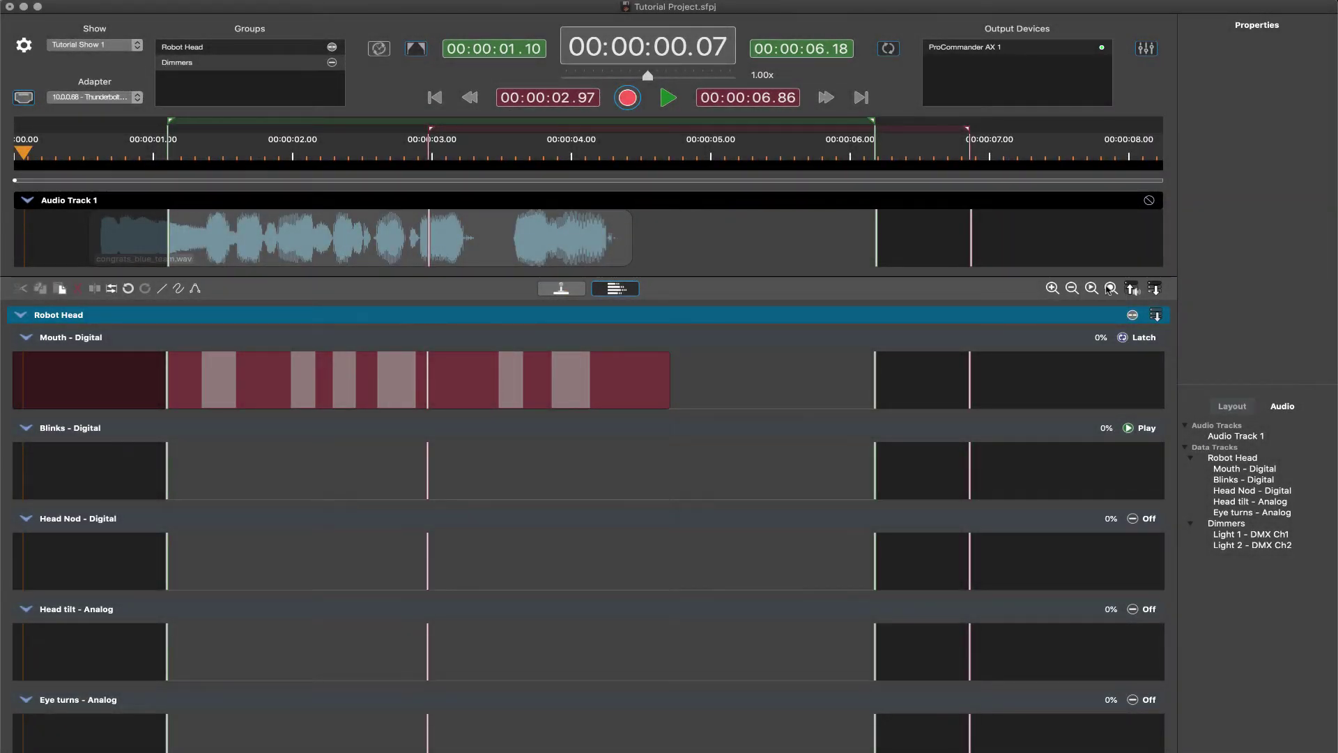
left_click(1111, 288)
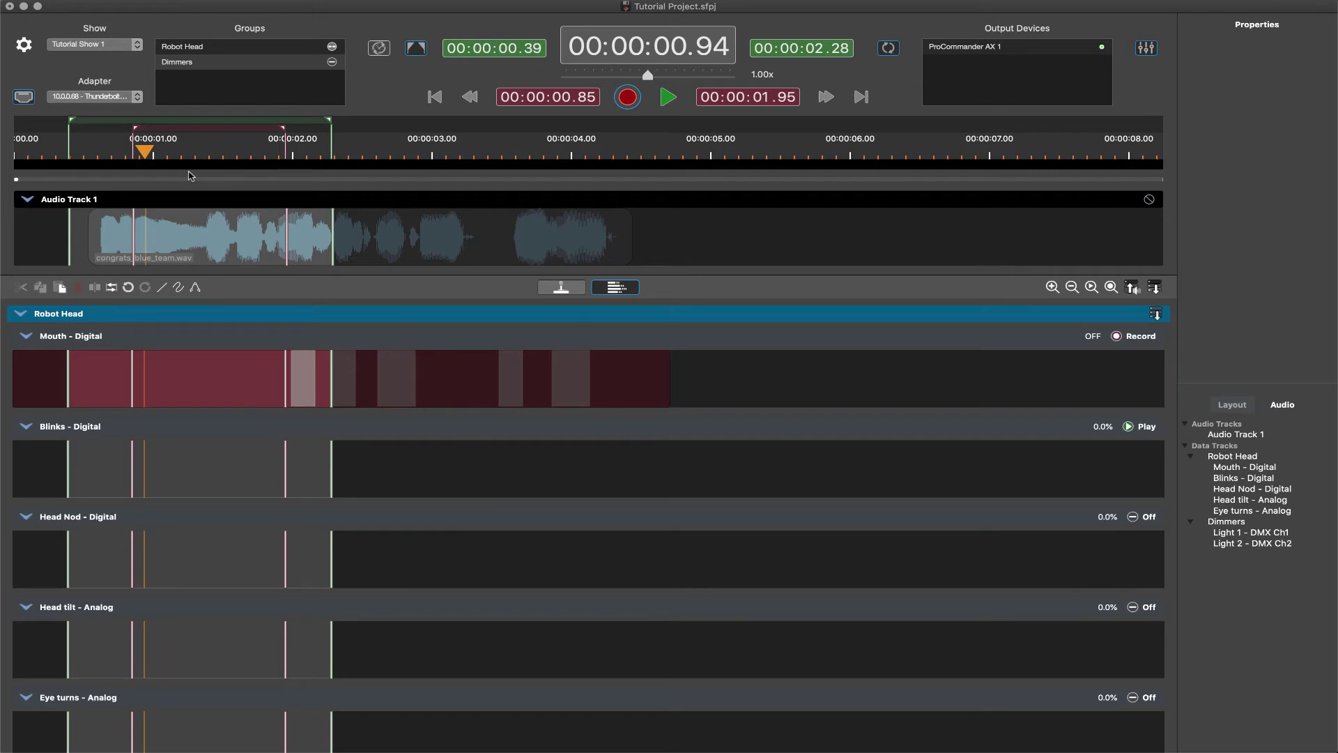
Run a Record-mode pass on the Mouth - Digital track over the 00:00:00.85–00:00:01.95 record range, followed by a Latch-mode pass over the same range.
key("space")
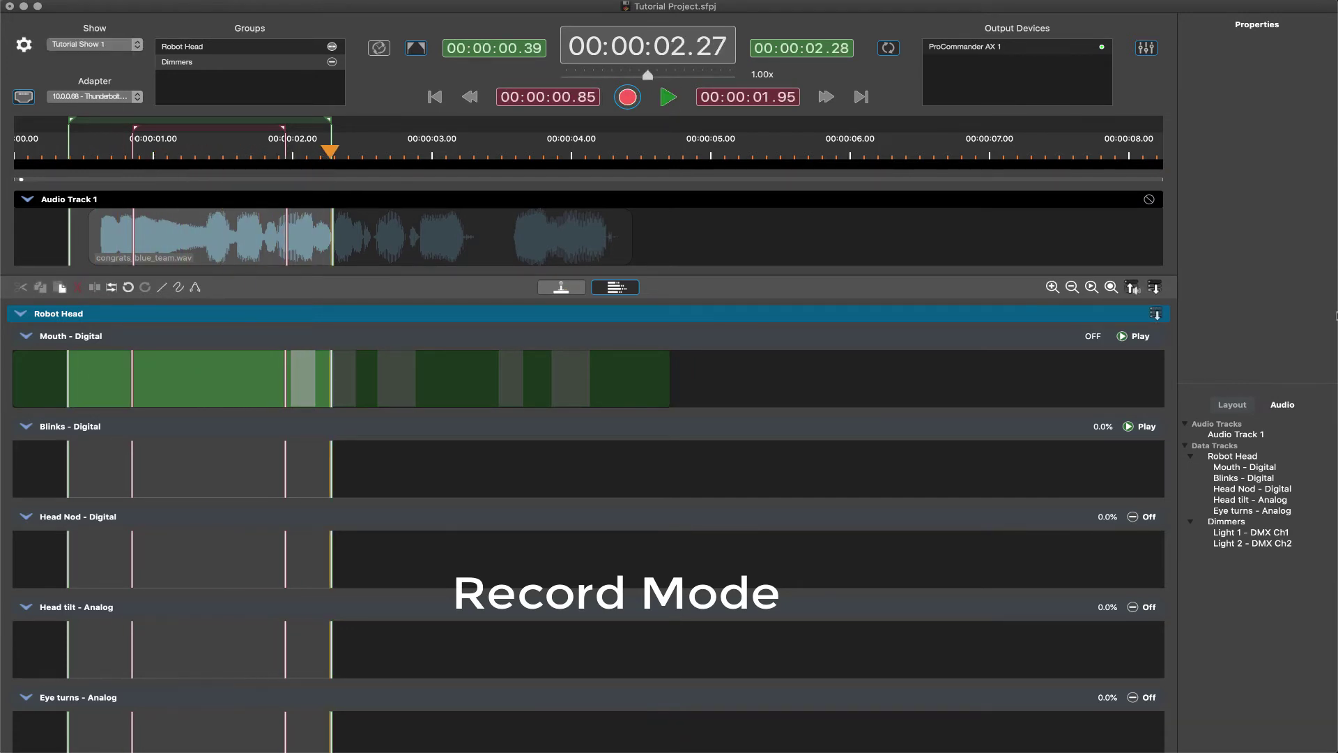
left_click(1122, 336)
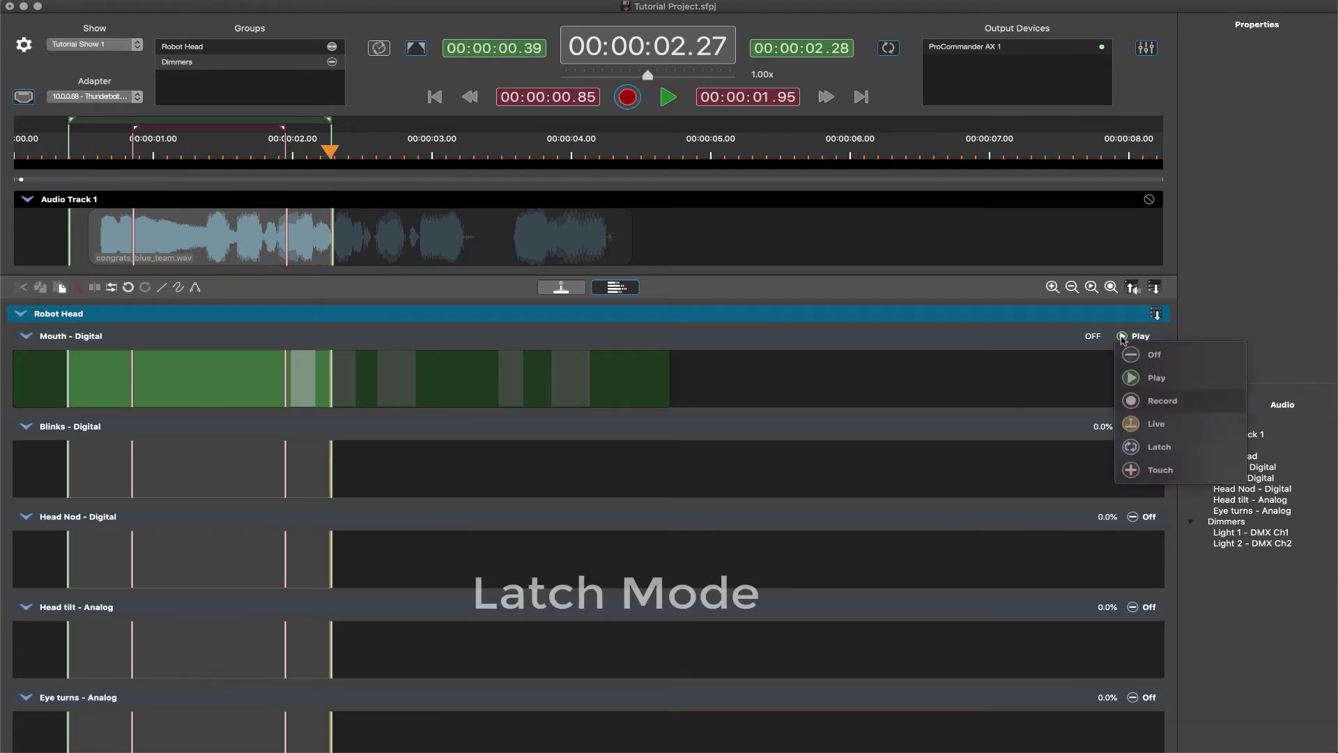
left_click(1134, 447)
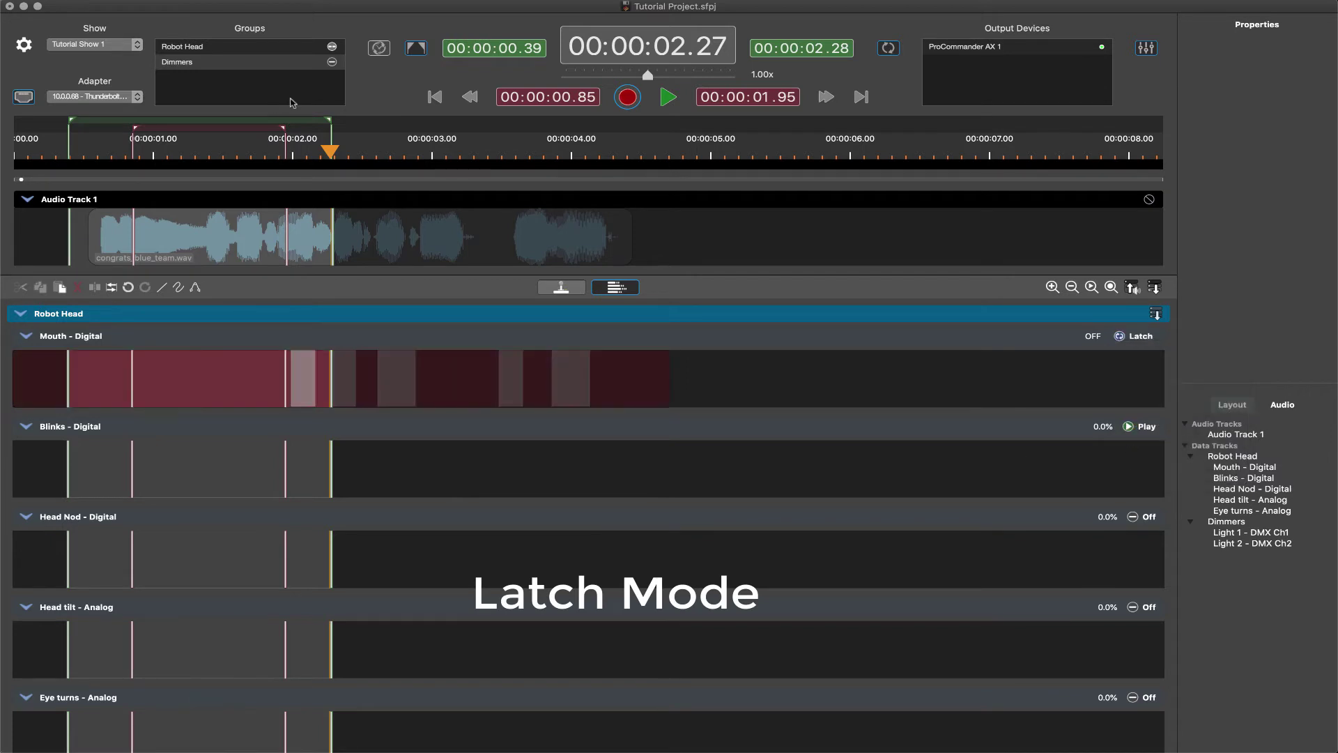
key("space")
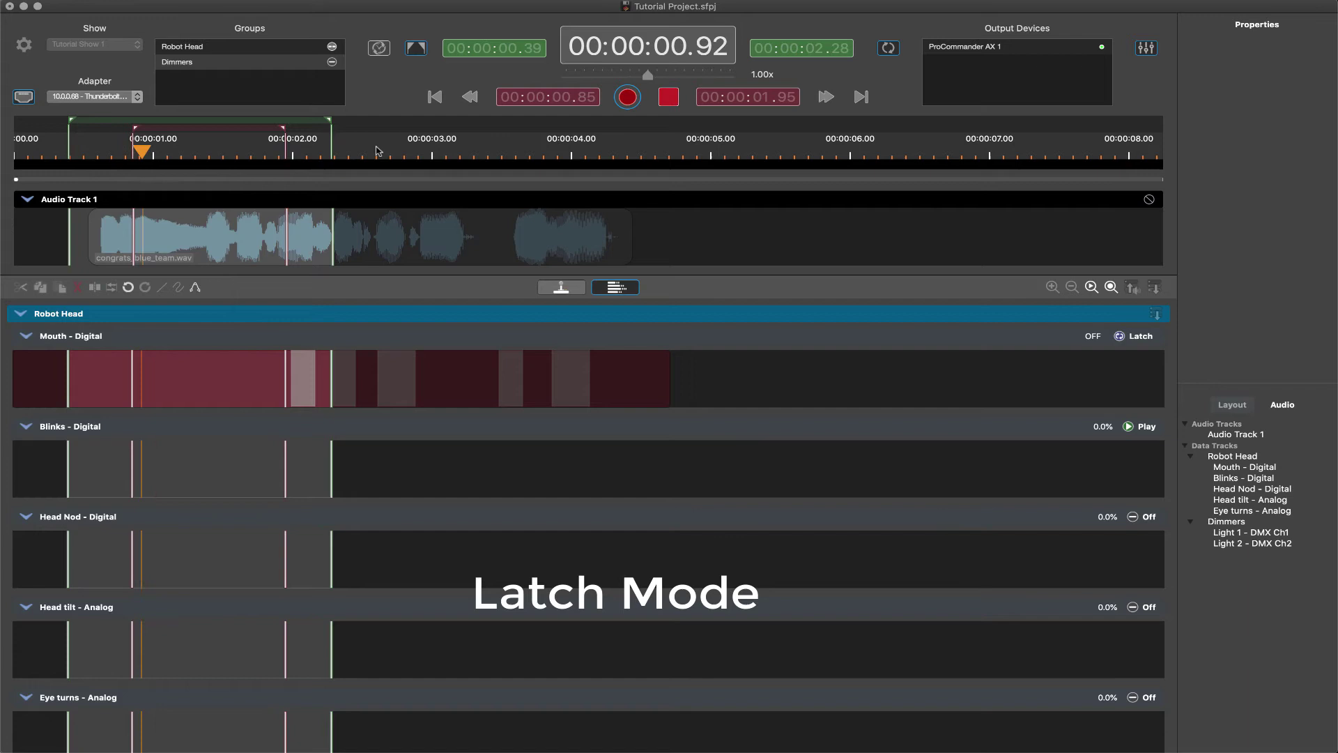
key("space")
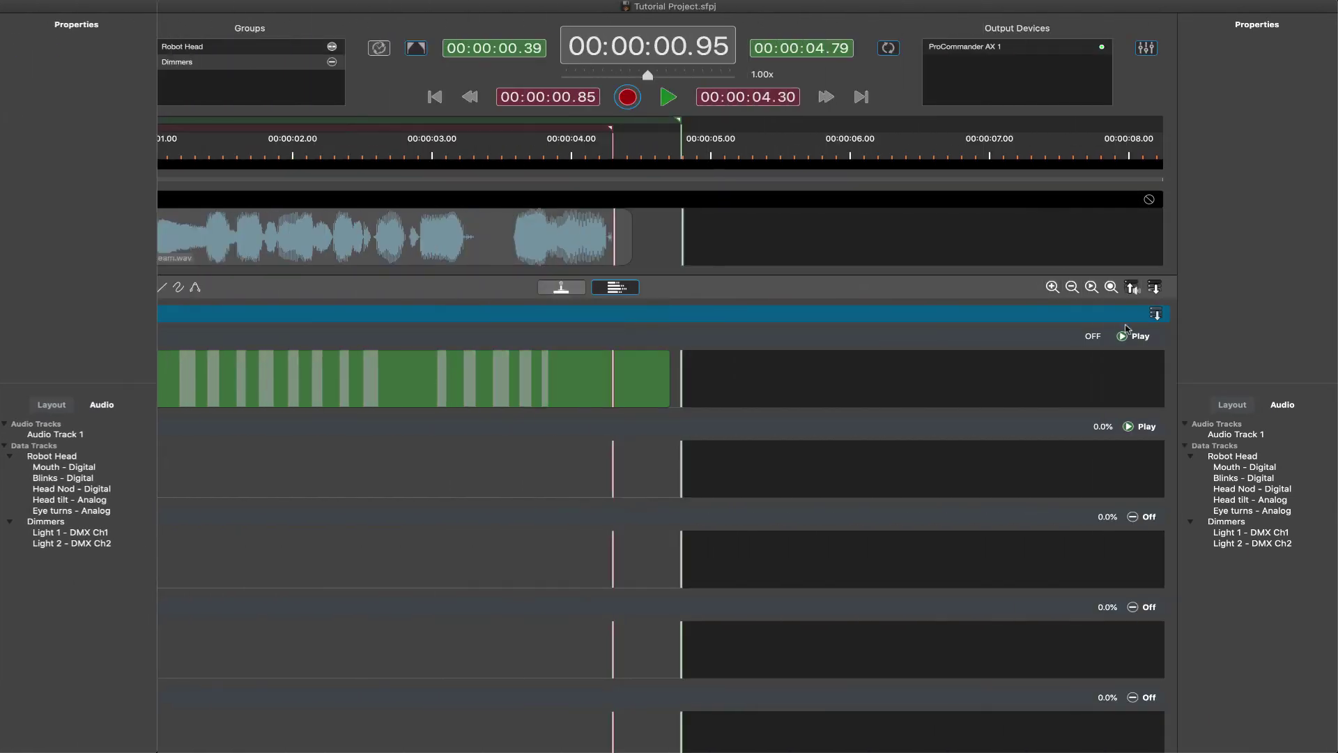
Set the Mouth - Digital track to Touch mode and overwrite parts of its recorded movements during repeated looped playback of the audio.
left_click(1125, 336)
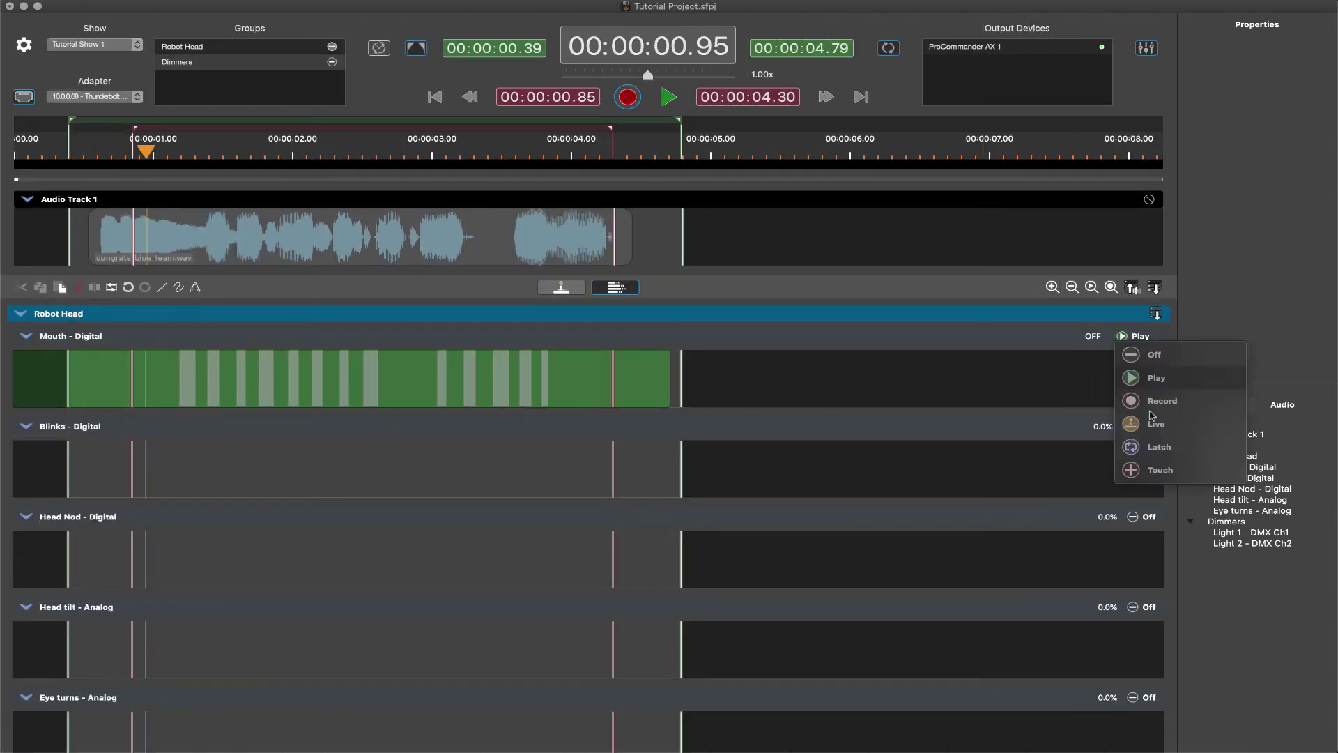
left_click(1134, 472)
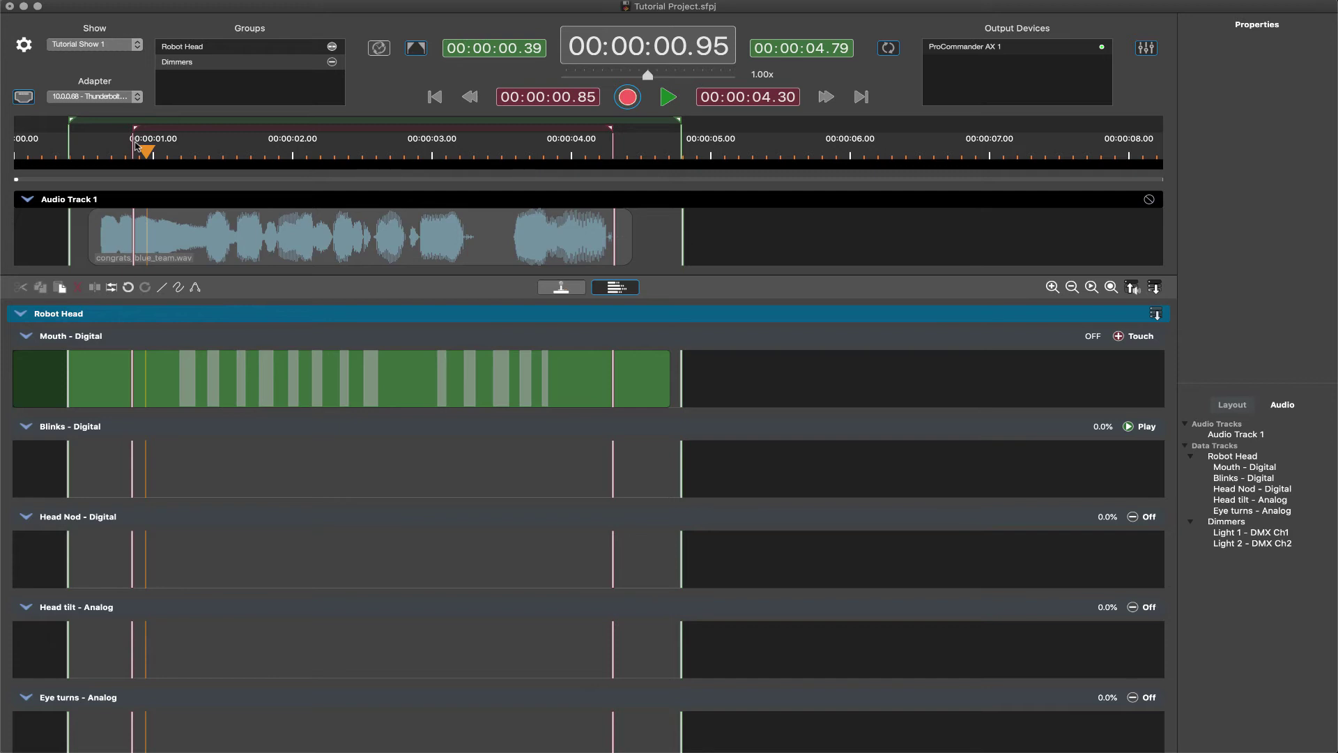
key("space")
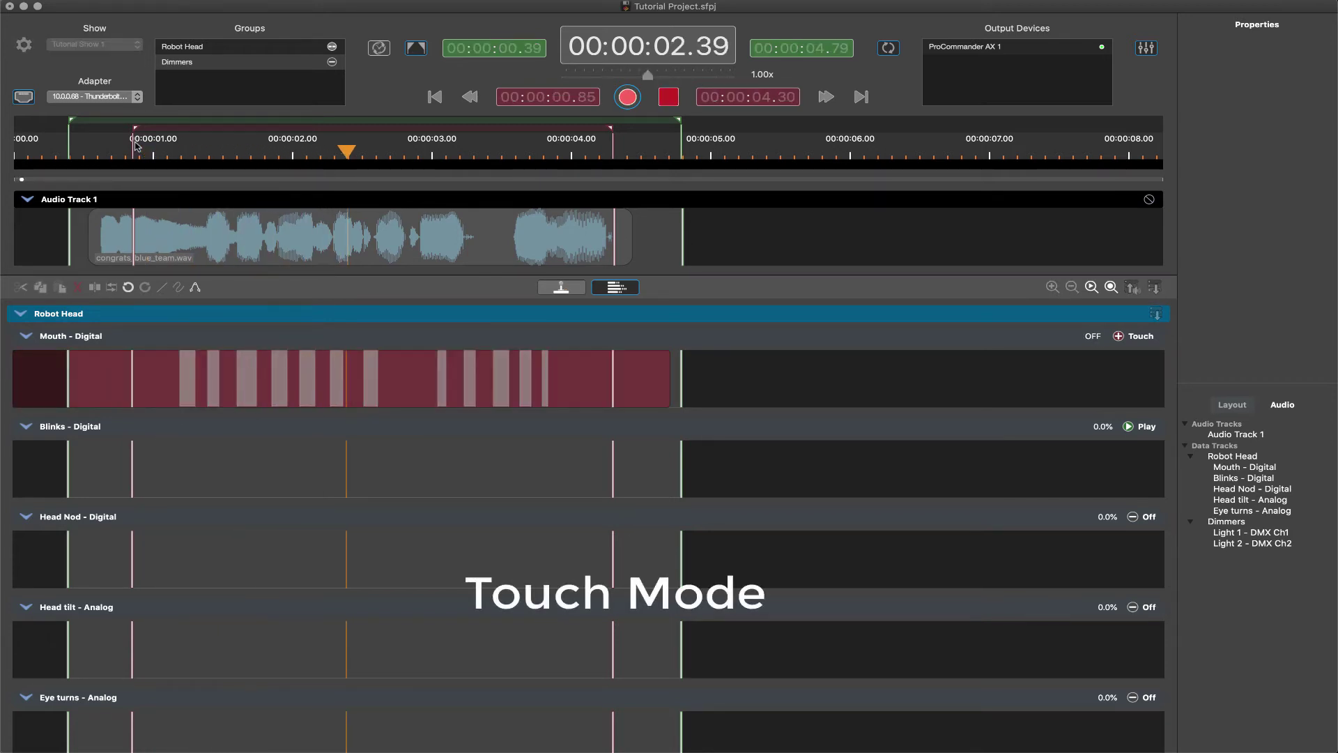
key("space")
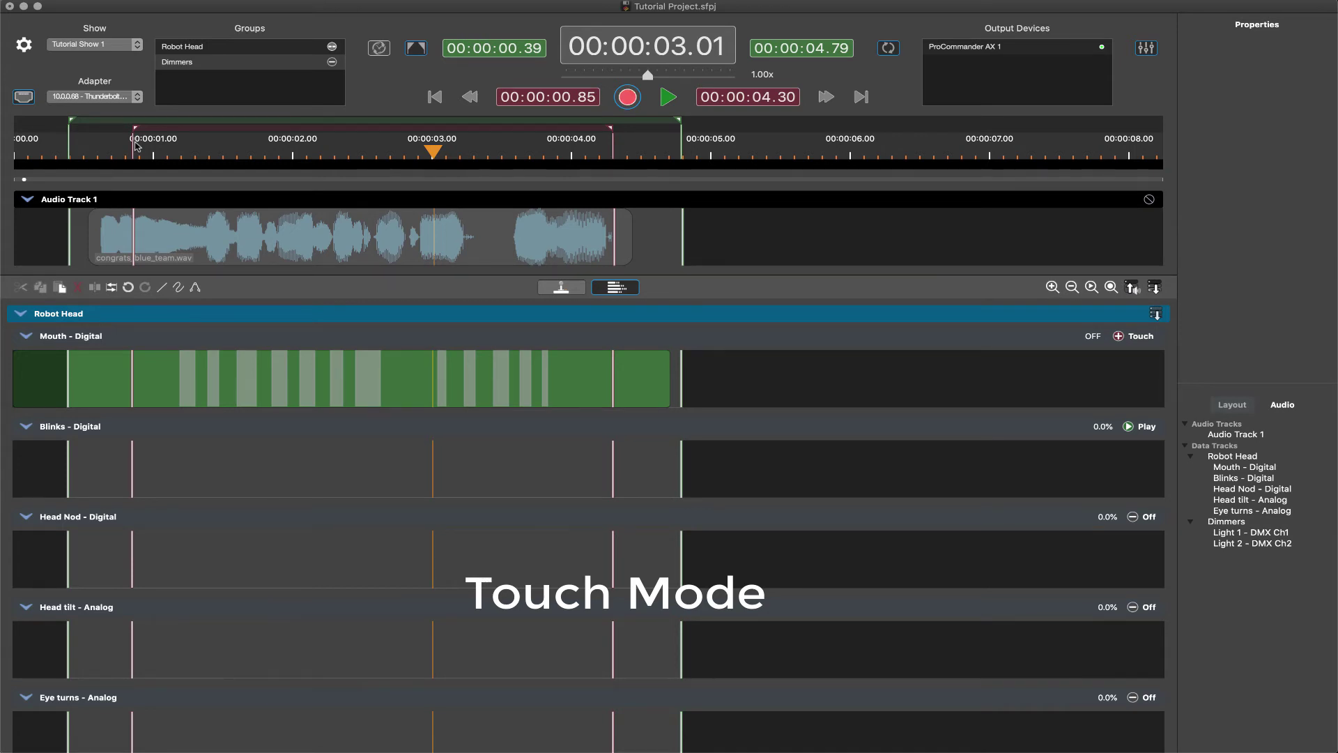
key("space")
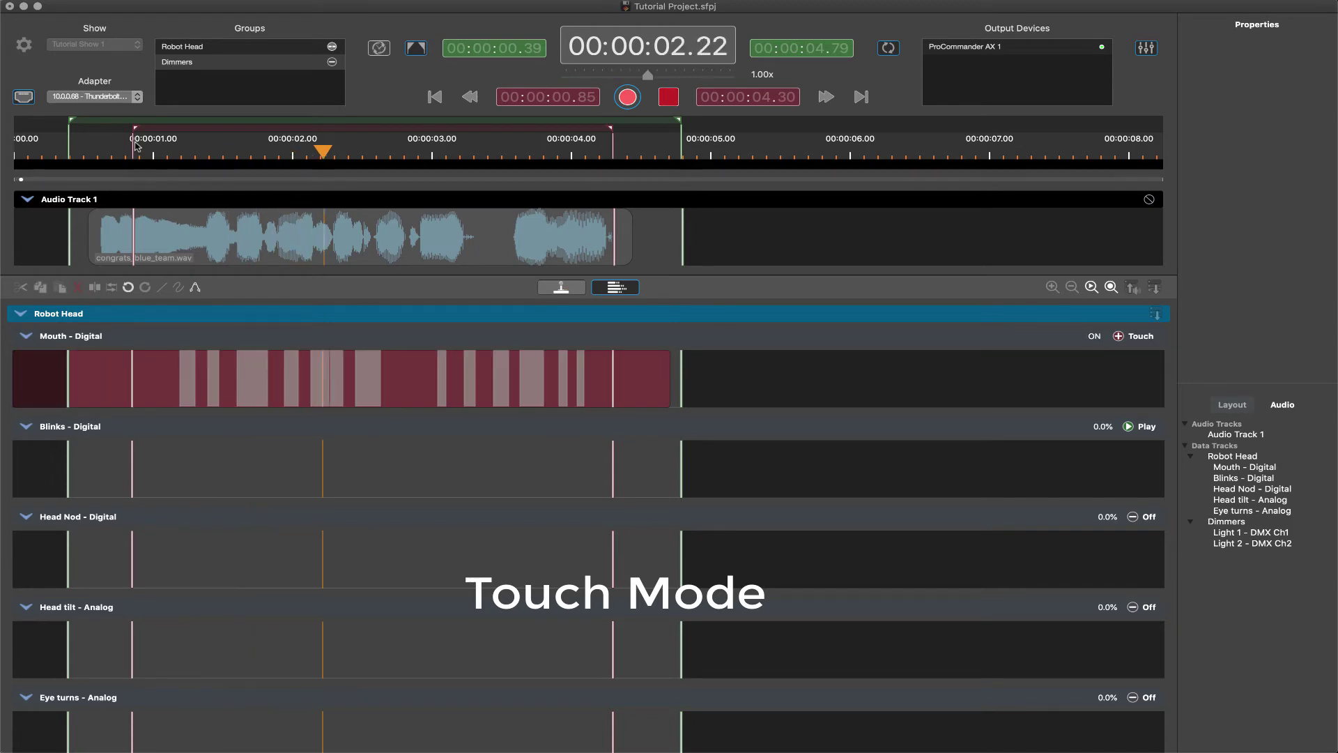
key("space")
key("space")
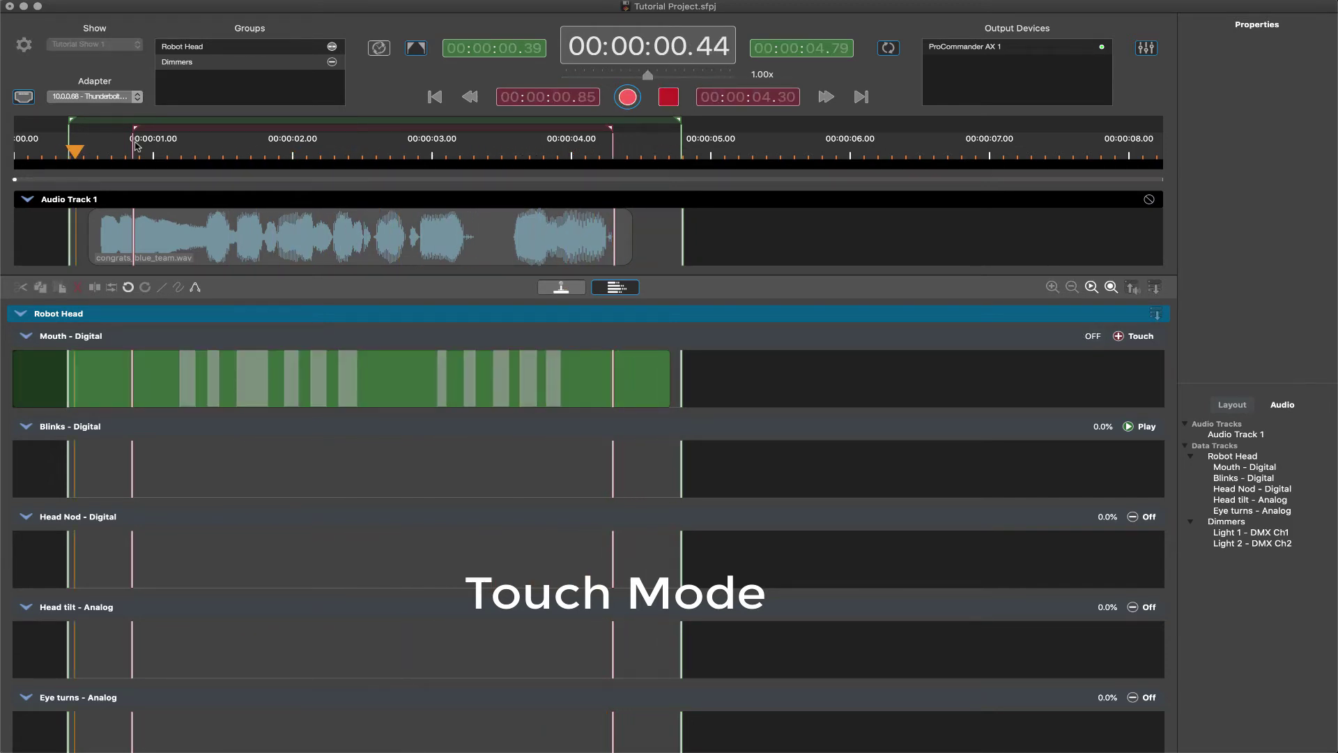
key("space")
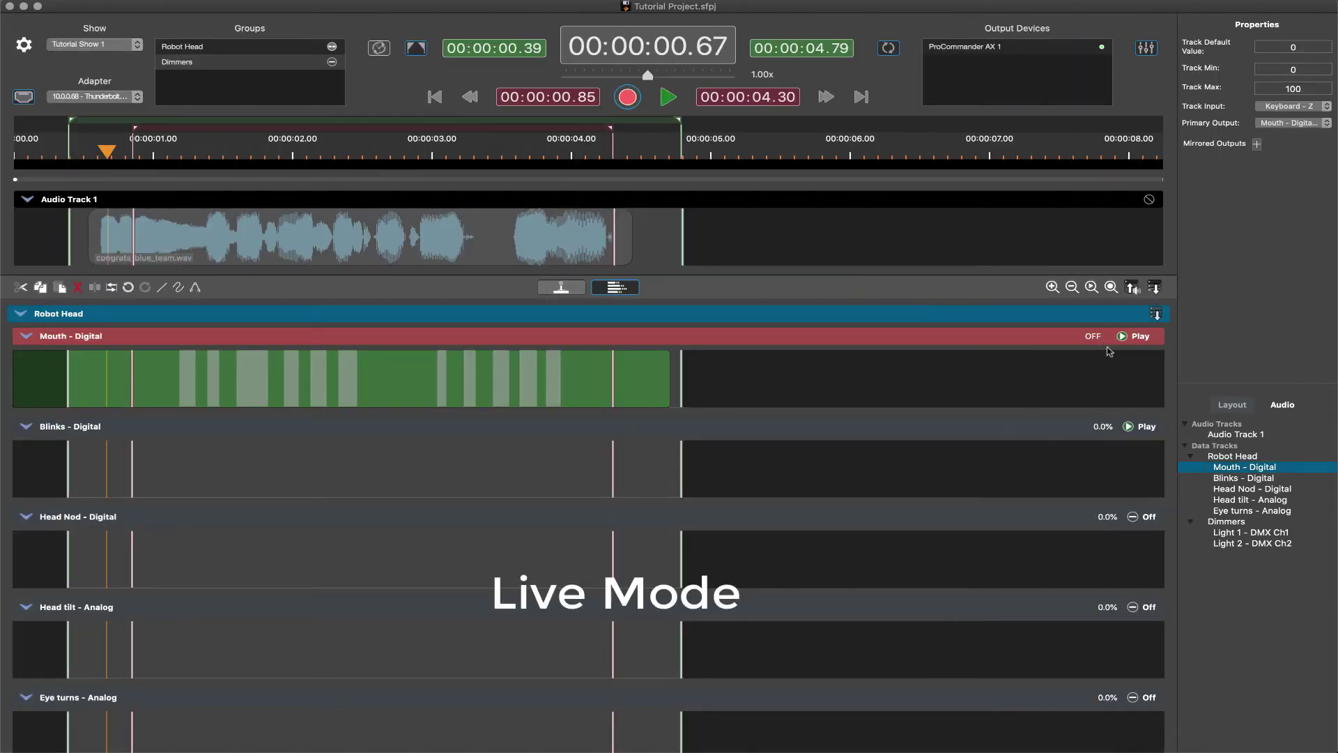
Set the Mouth - Digital track to Live mode and operate the mouth manually during playback without recording.
left_click(1124, 338)
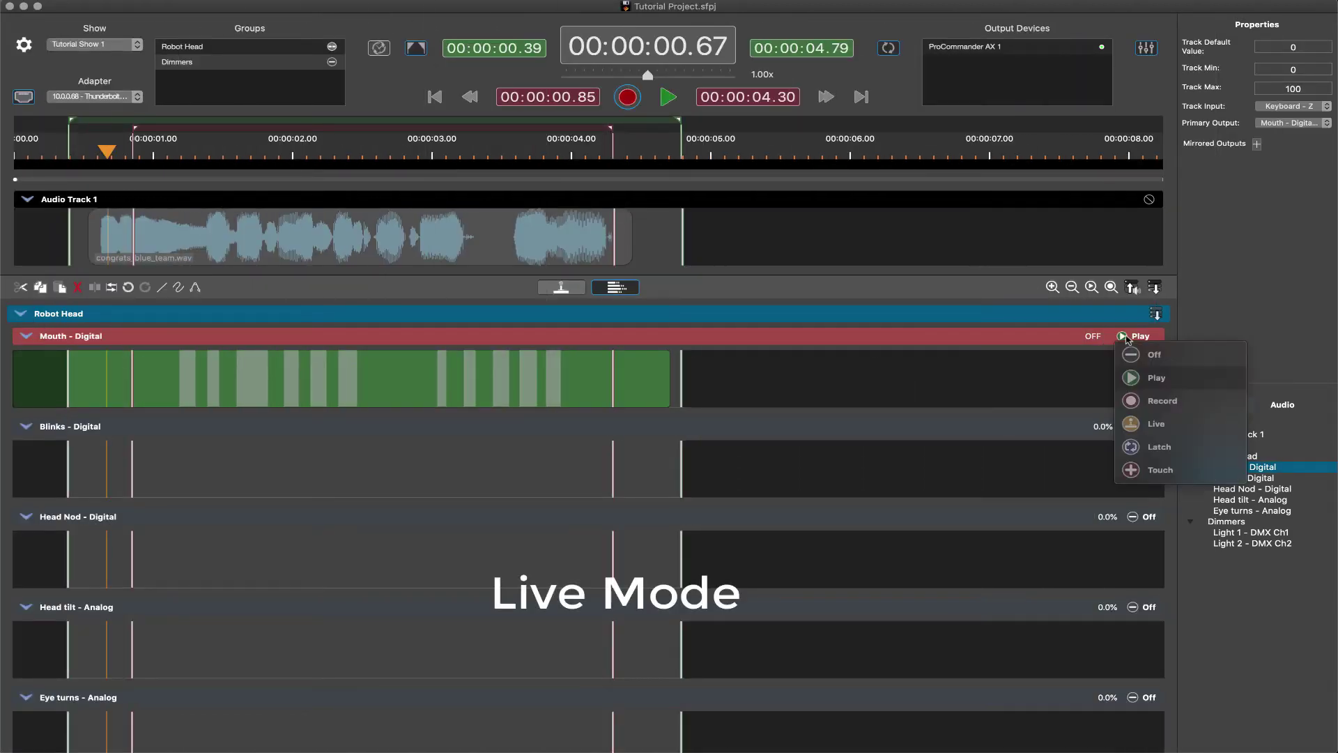
left_click(1155, 425)
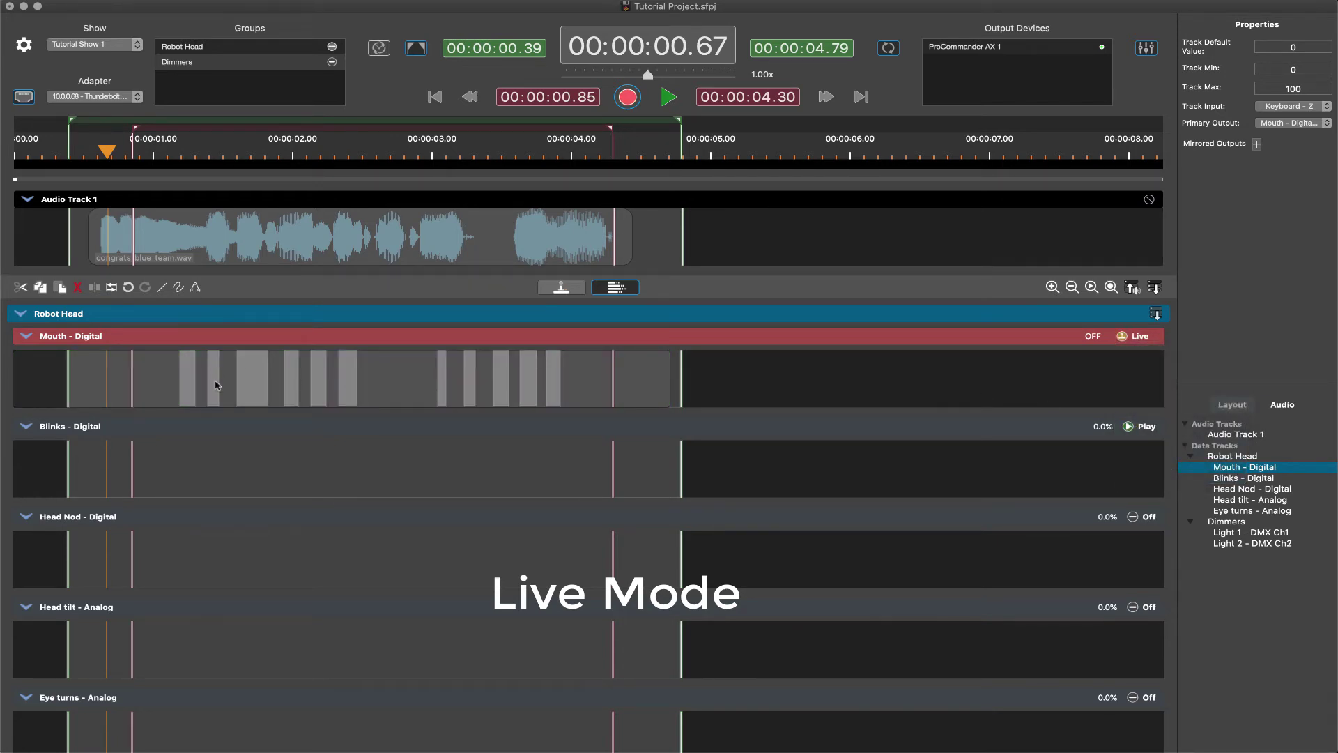
key("space")
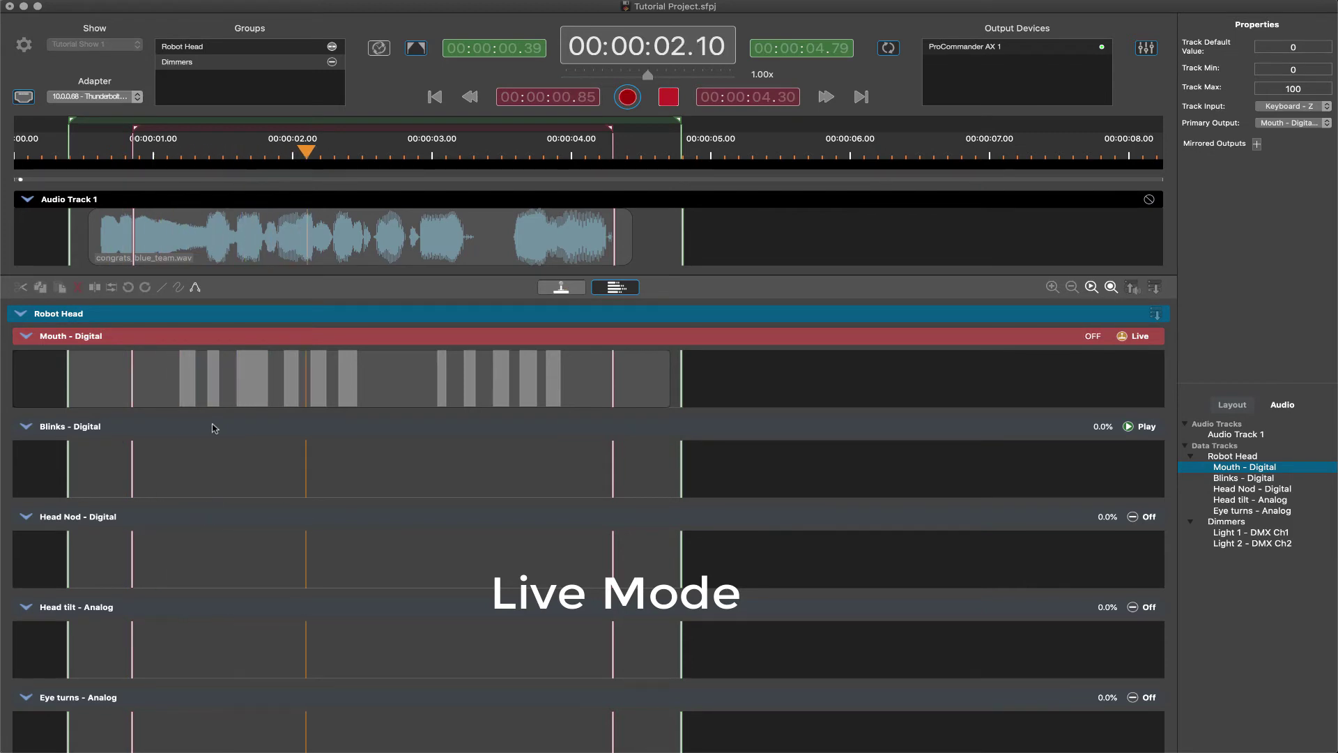
key("z")
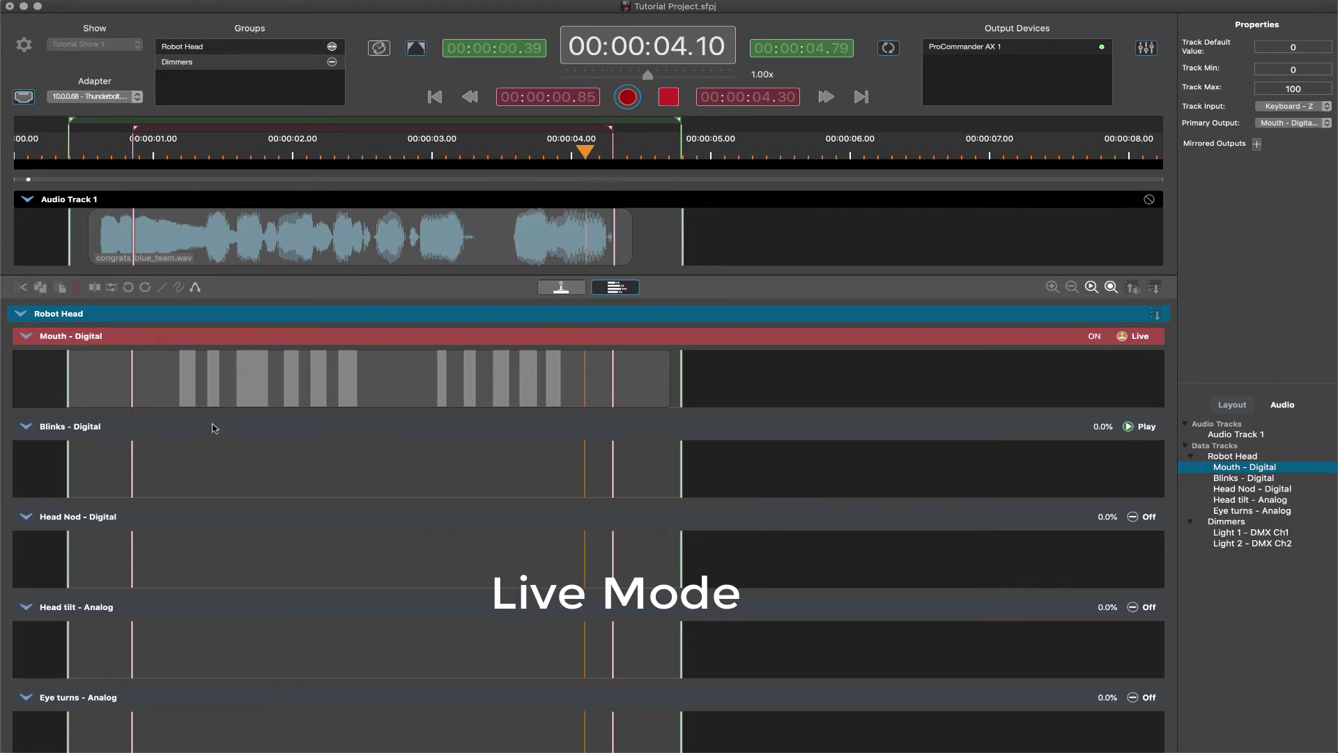
key("space")
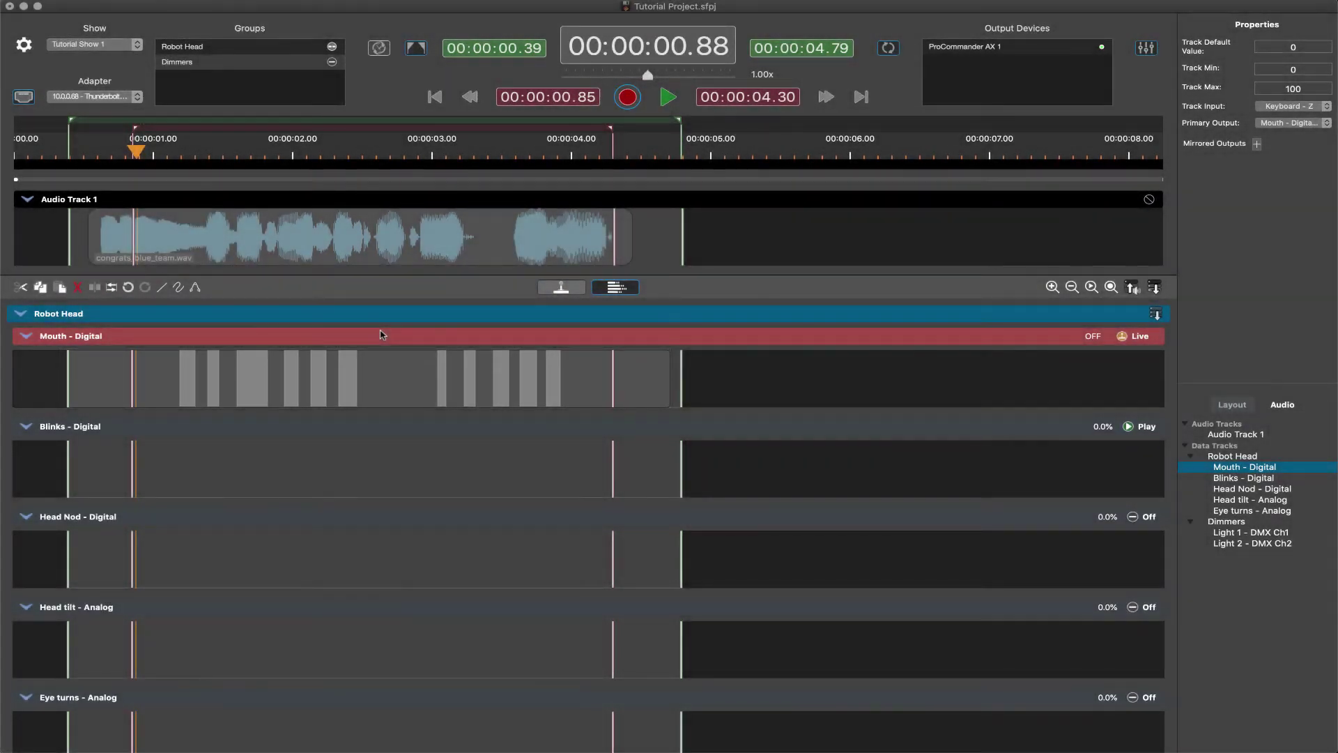
Play the audio while operating the mouth by hand over the existing movements, and stop playback.
key("space")
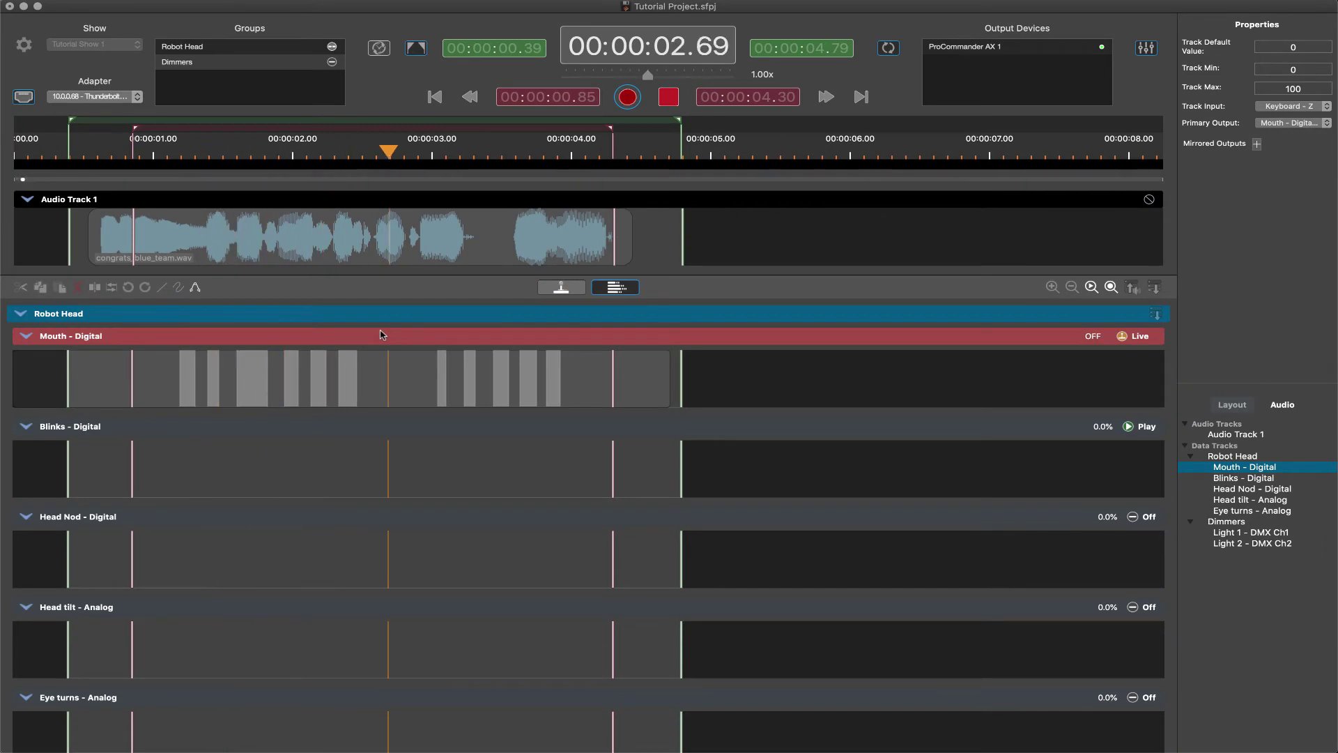
key("z")
key("space")
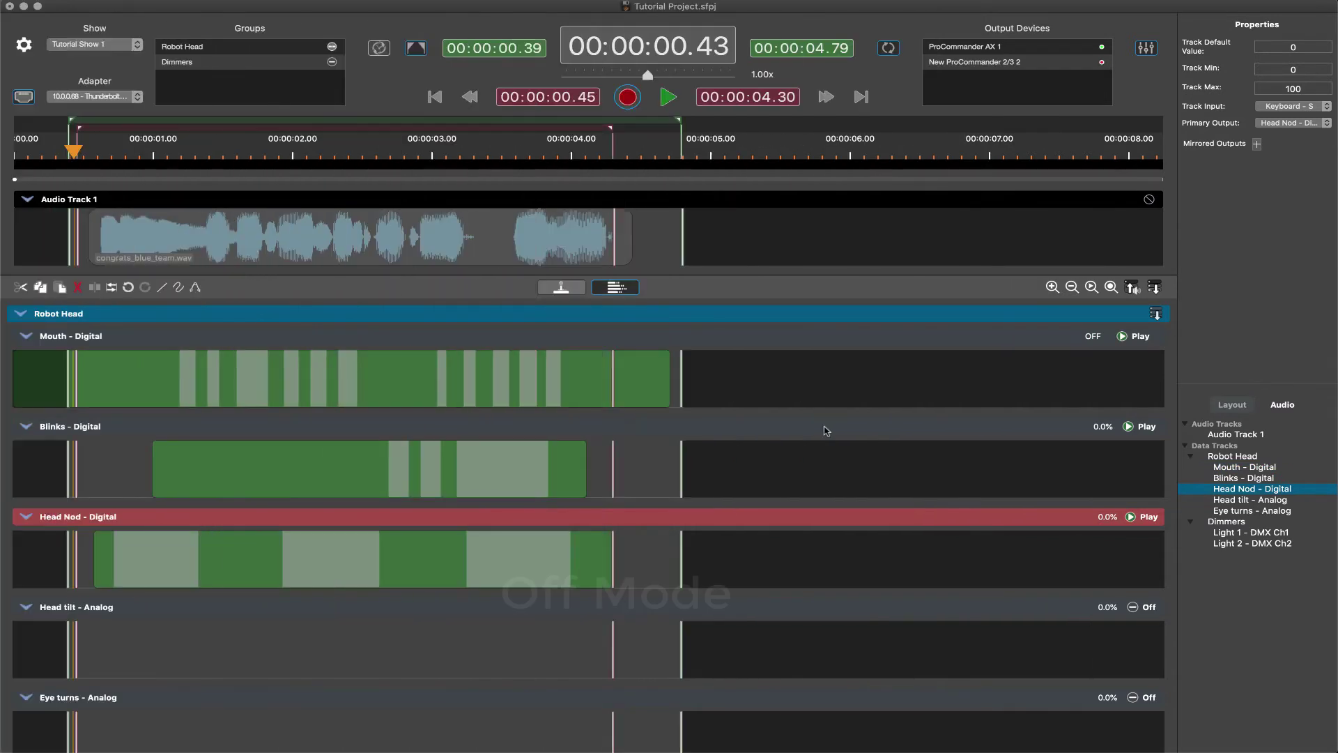
Set the Blinks - Digital track to Off mode and play back the show.
left_click(822, 427)
left_click(1129, 426)
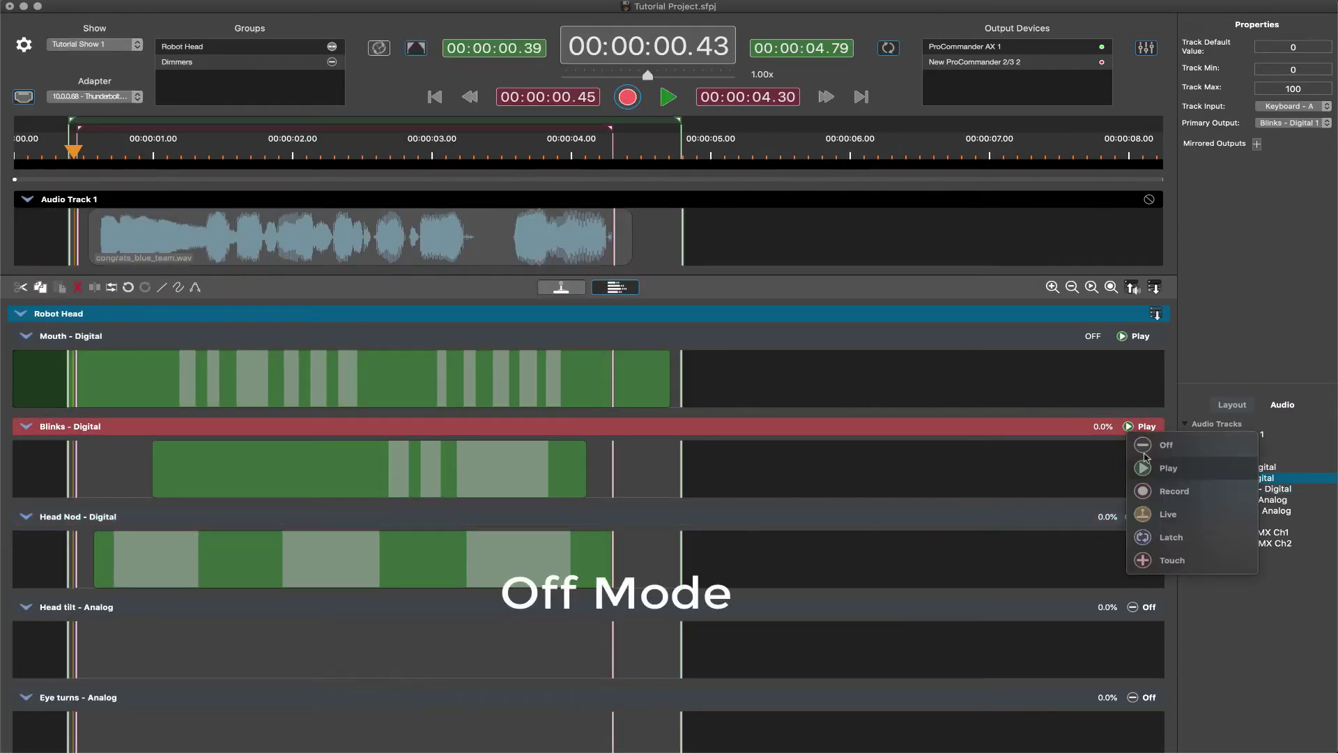
left_click(1147, 446)
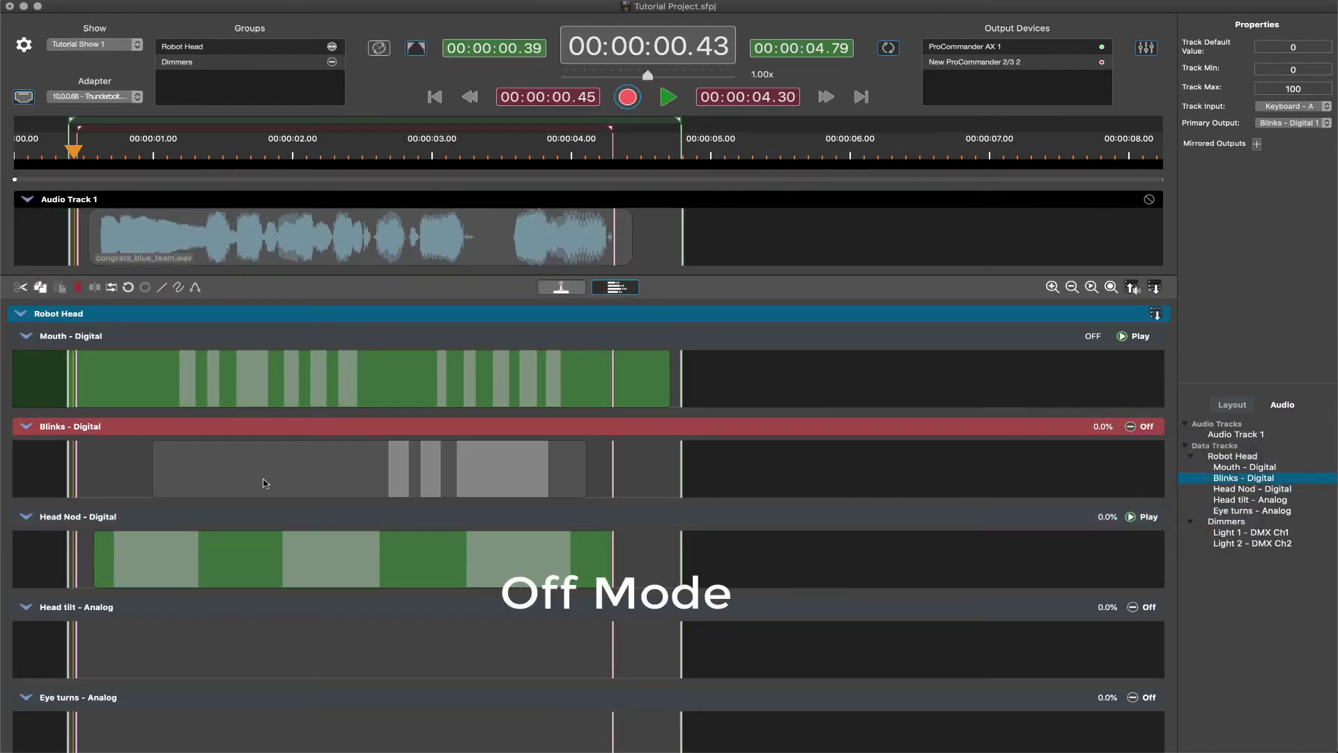
key("space")
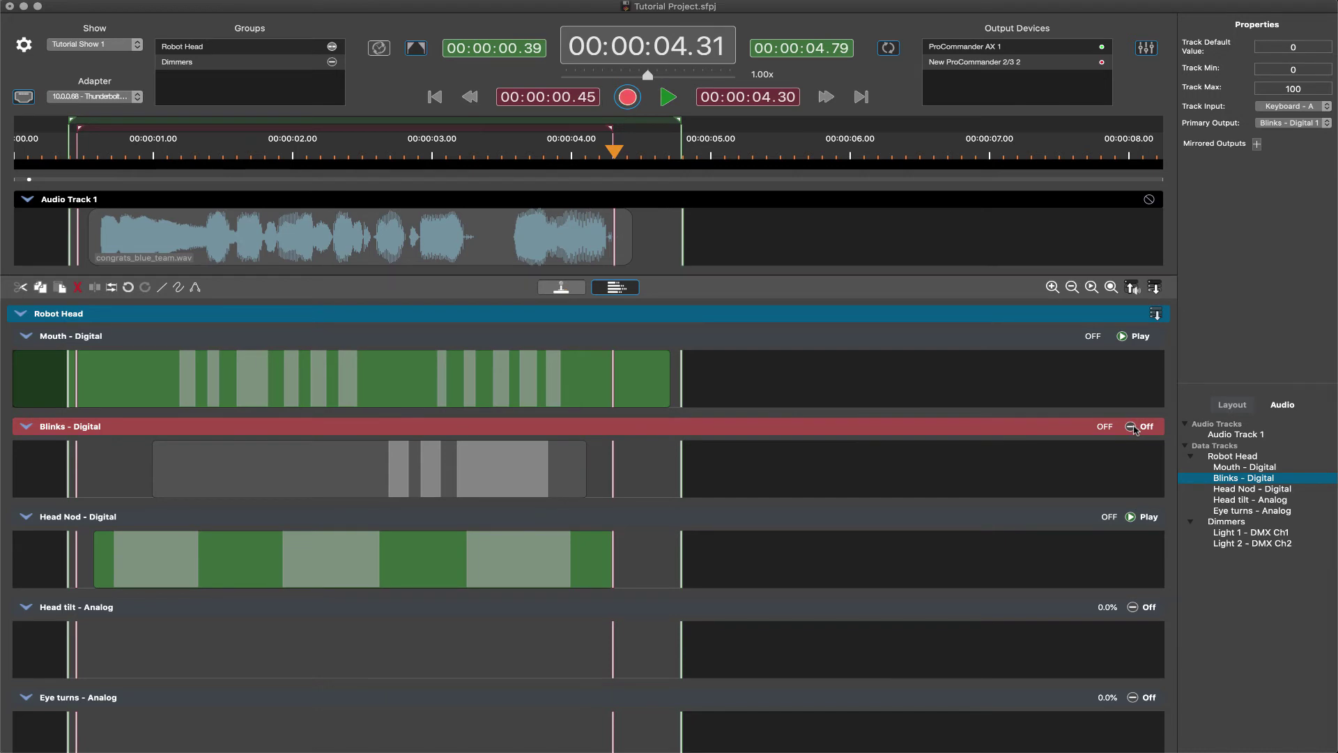
Set the Head Nod - Digital track to Off mode and replay the show from about 00:00:00.45.
left_click(1130, 517)
left_click(1144, 535)
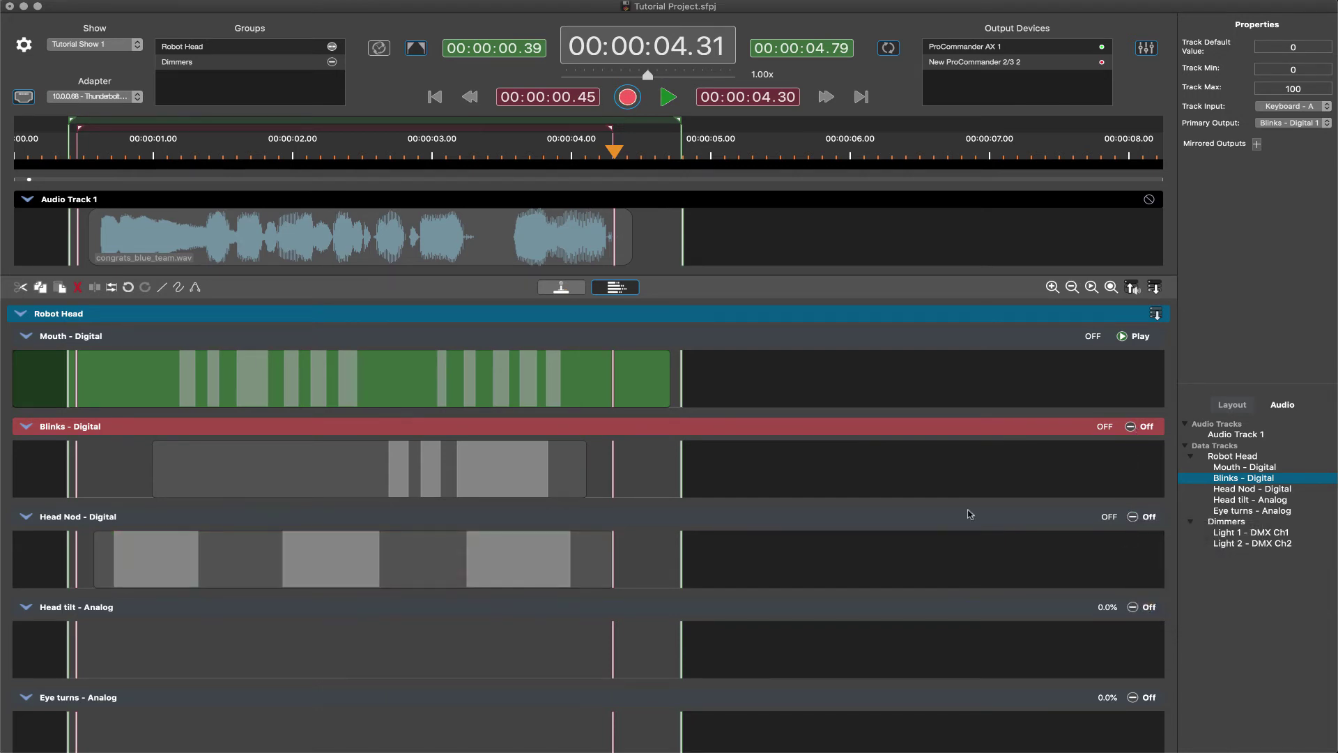
left_click_drag(613, 150, 77, 148)
key("space")
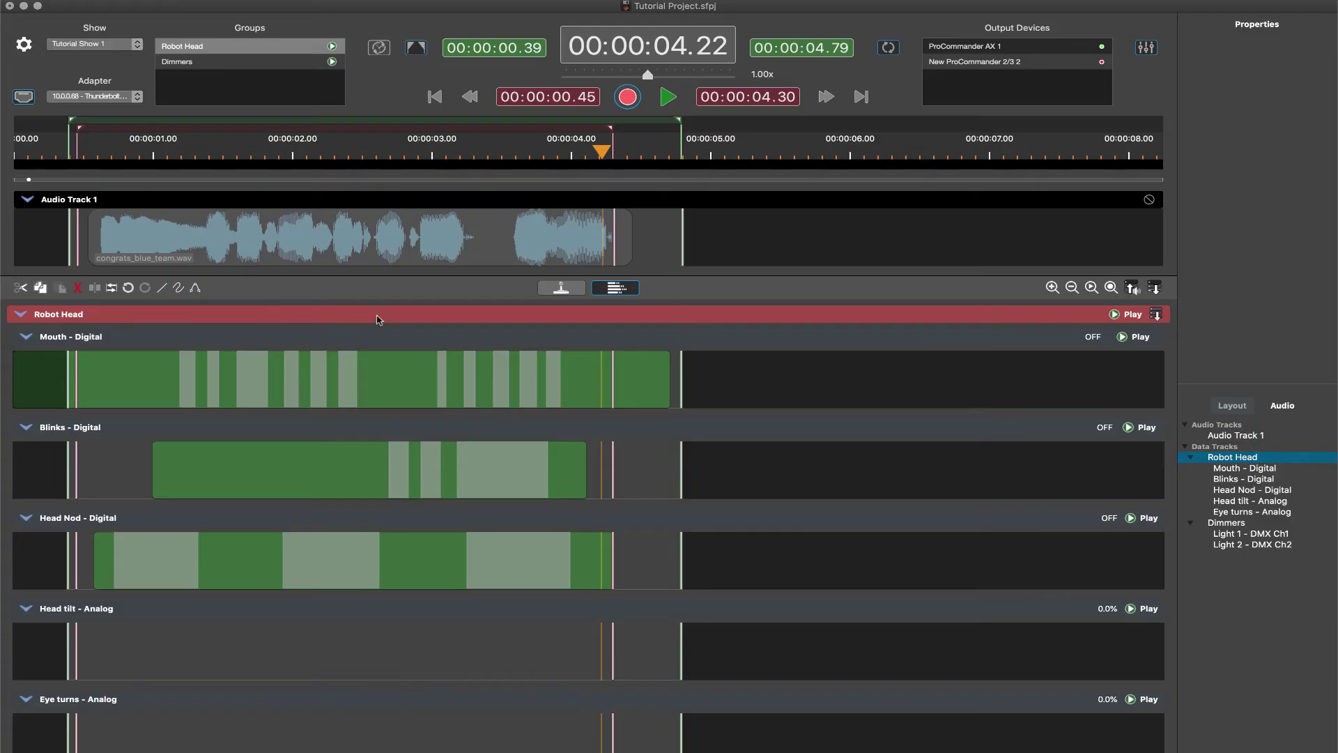
left_click(216, 343)
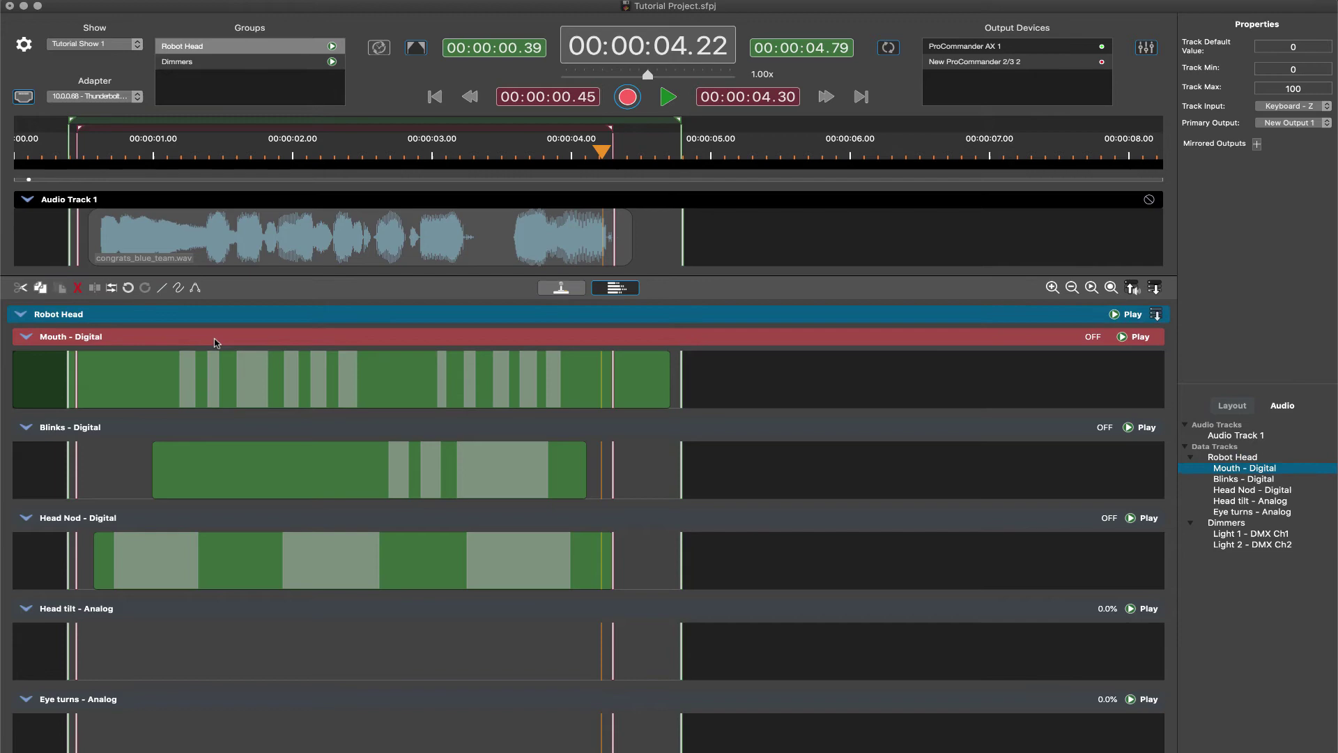
left_click(1124, 337)
left_click(1125, 339)
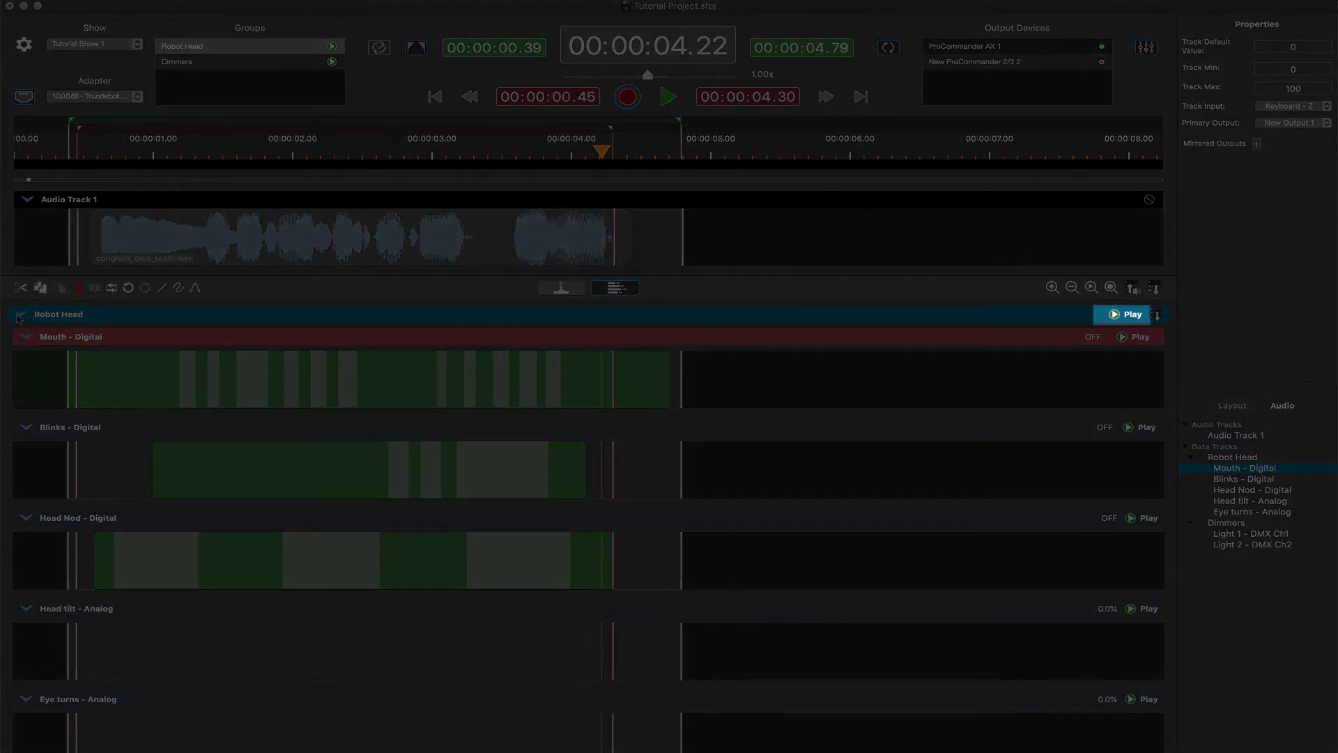
Set every track in the Robot Head group to Latch mode at once using the group's mode.
left_click(20, 315)
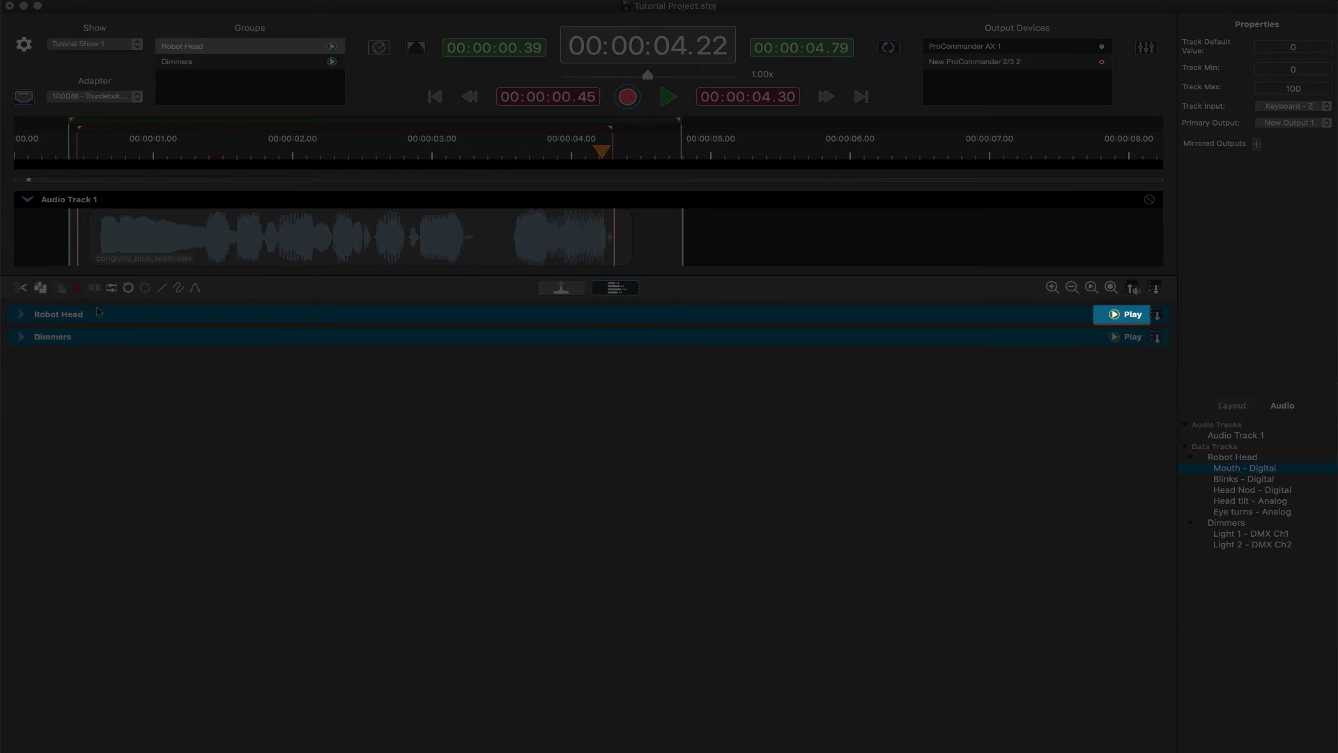
left_click(131, 318)
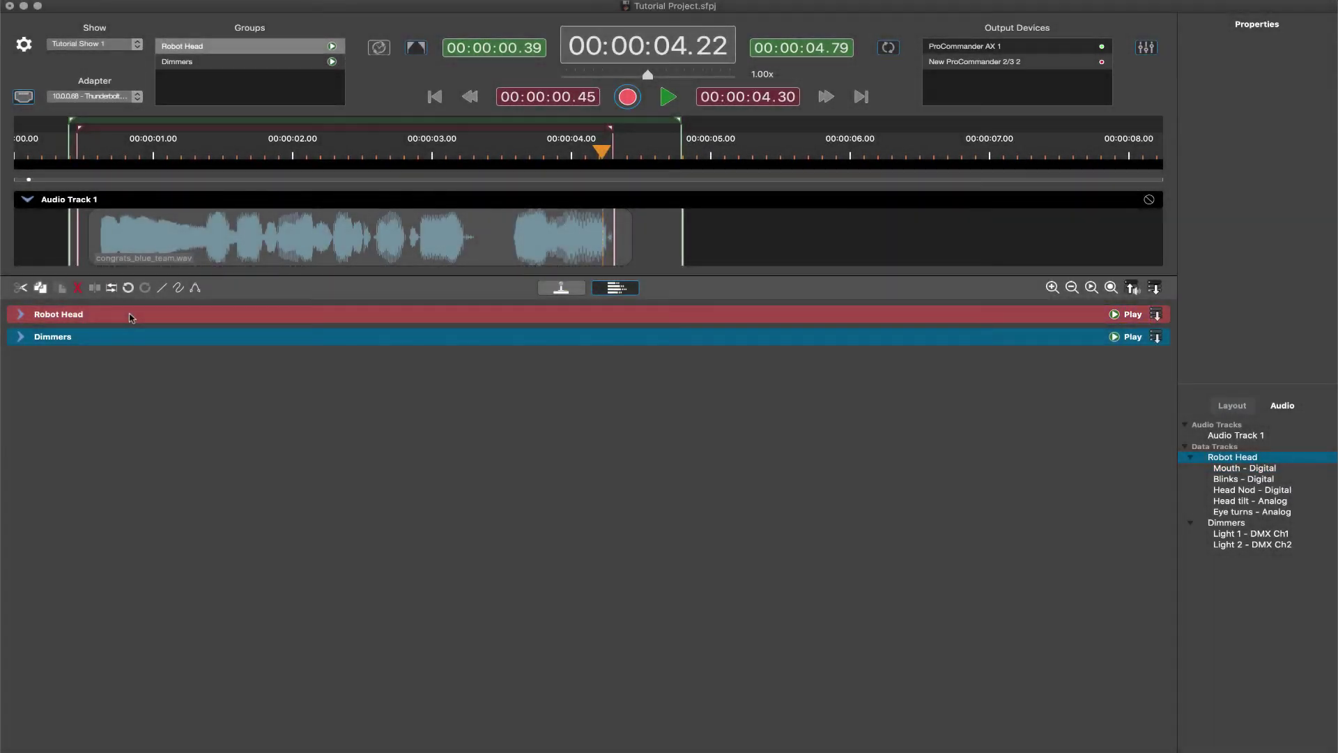
left_click(21, 314)
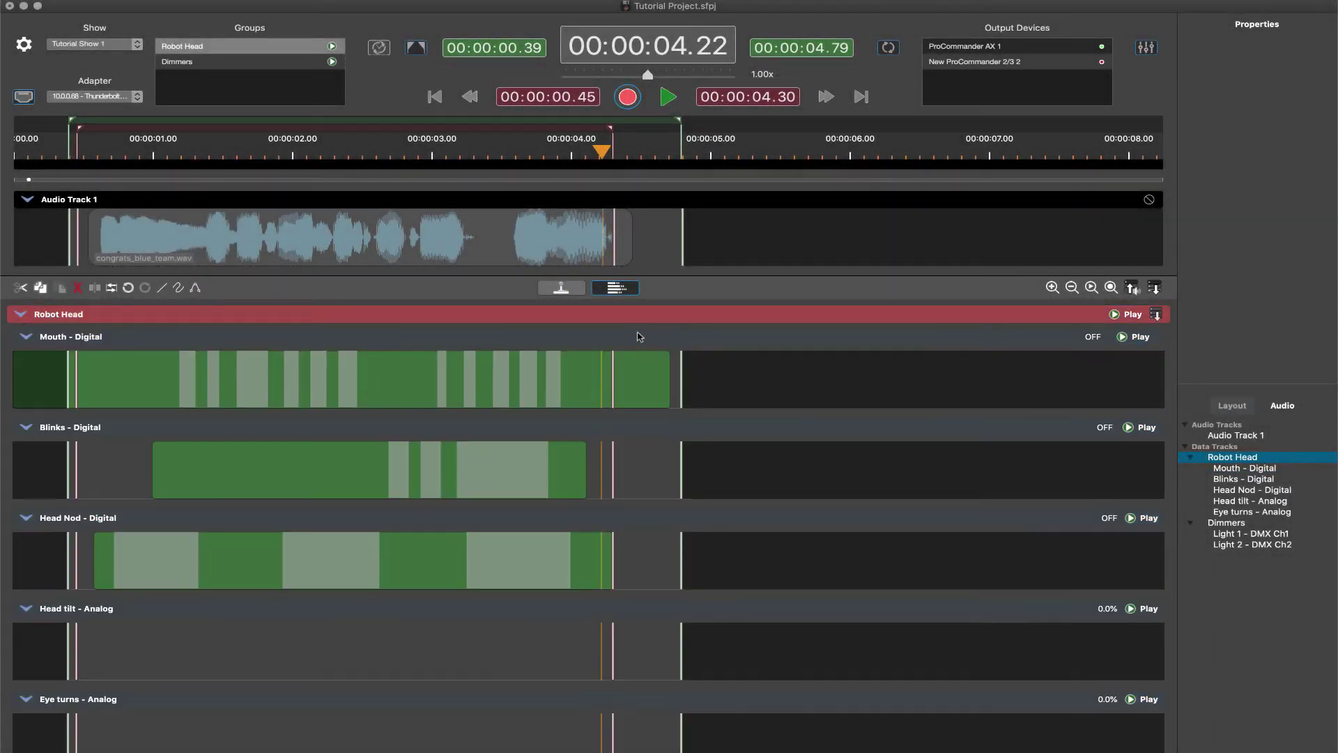
left_click(1115, 315)
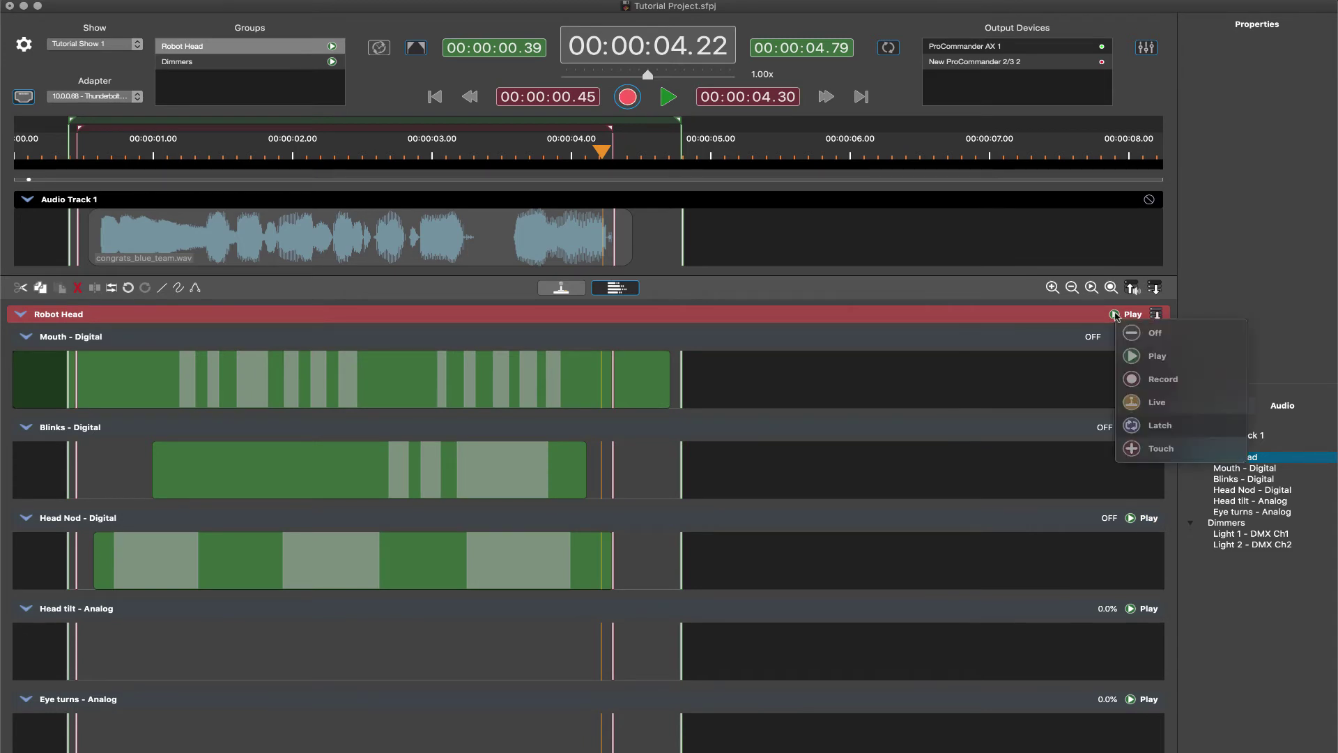
left_click(1132, 427)
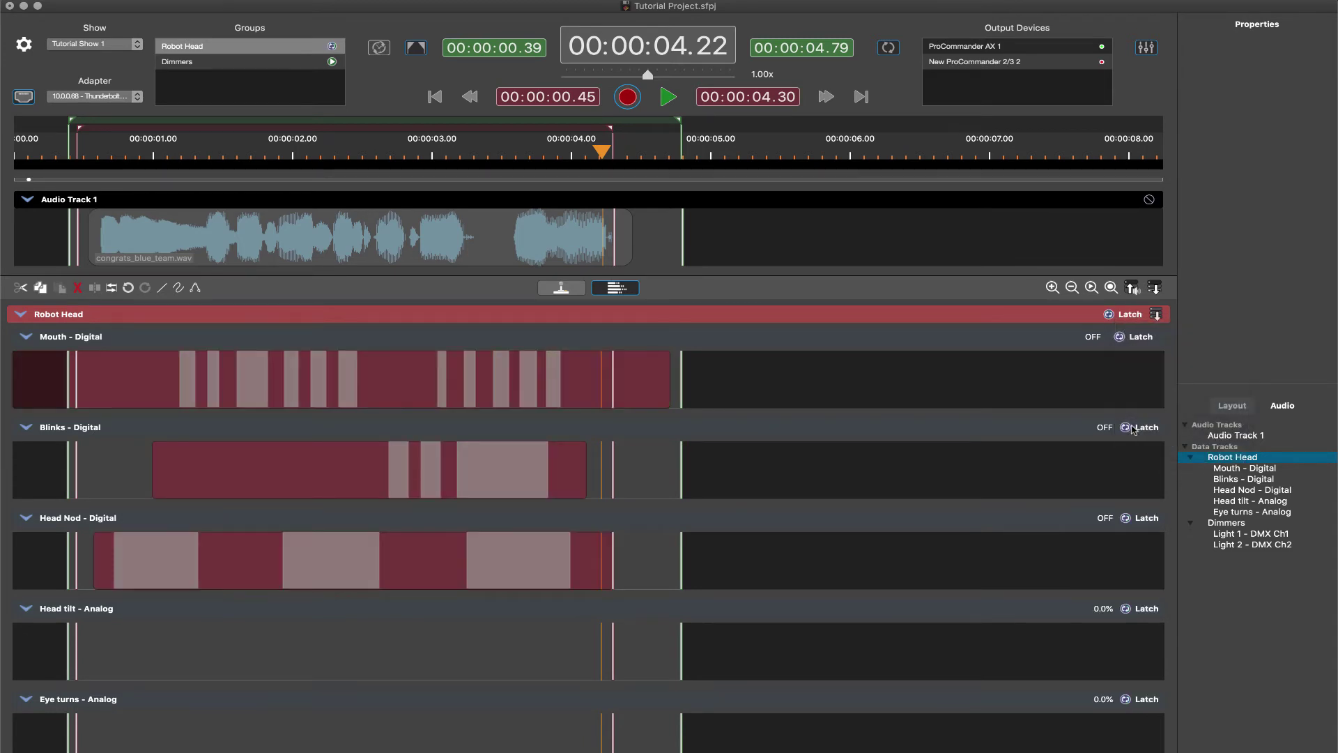
Collapse the Robot Head group and set the Dimmers group to Off mode.
left_click(20, 315)
left_click(115, 340)
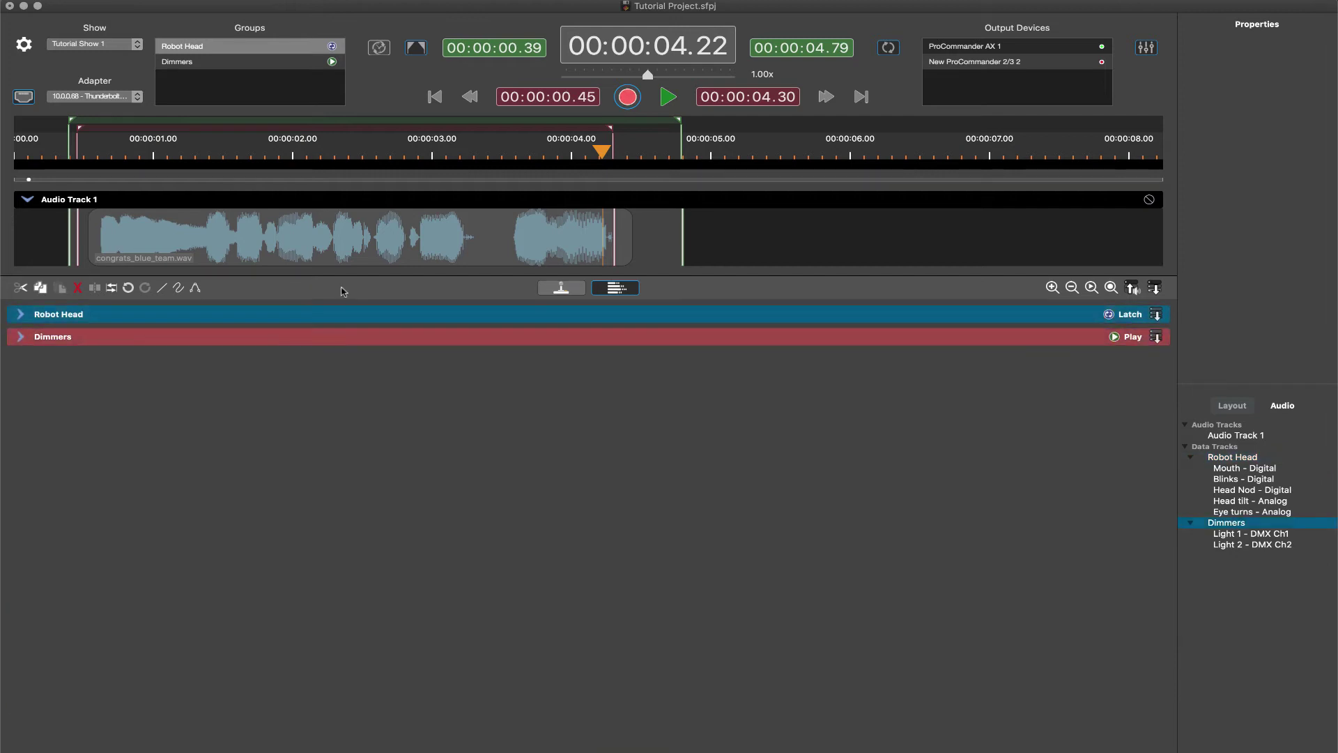
left_click(1133, 337)
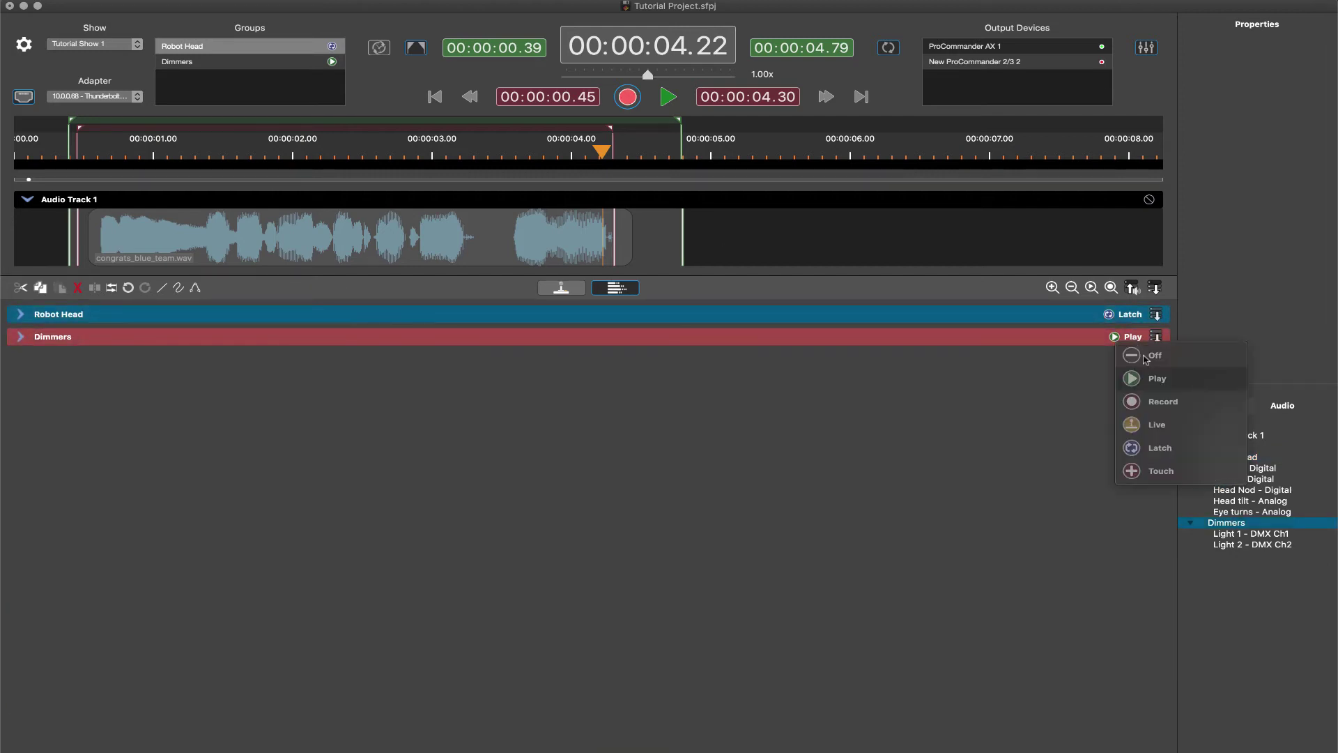
left_click(1146, 357)
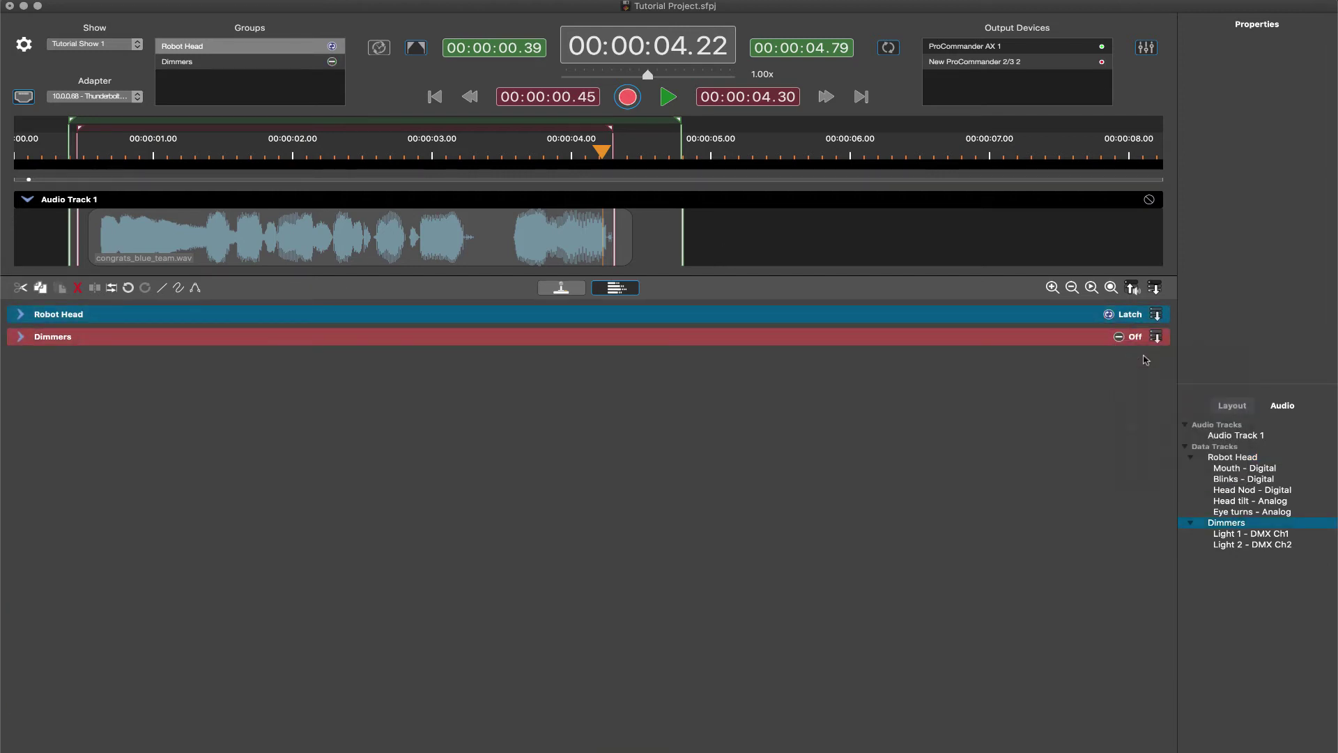
Expand the Robot Head group and switch the whole group to Play mode.
left_click(21, 314)
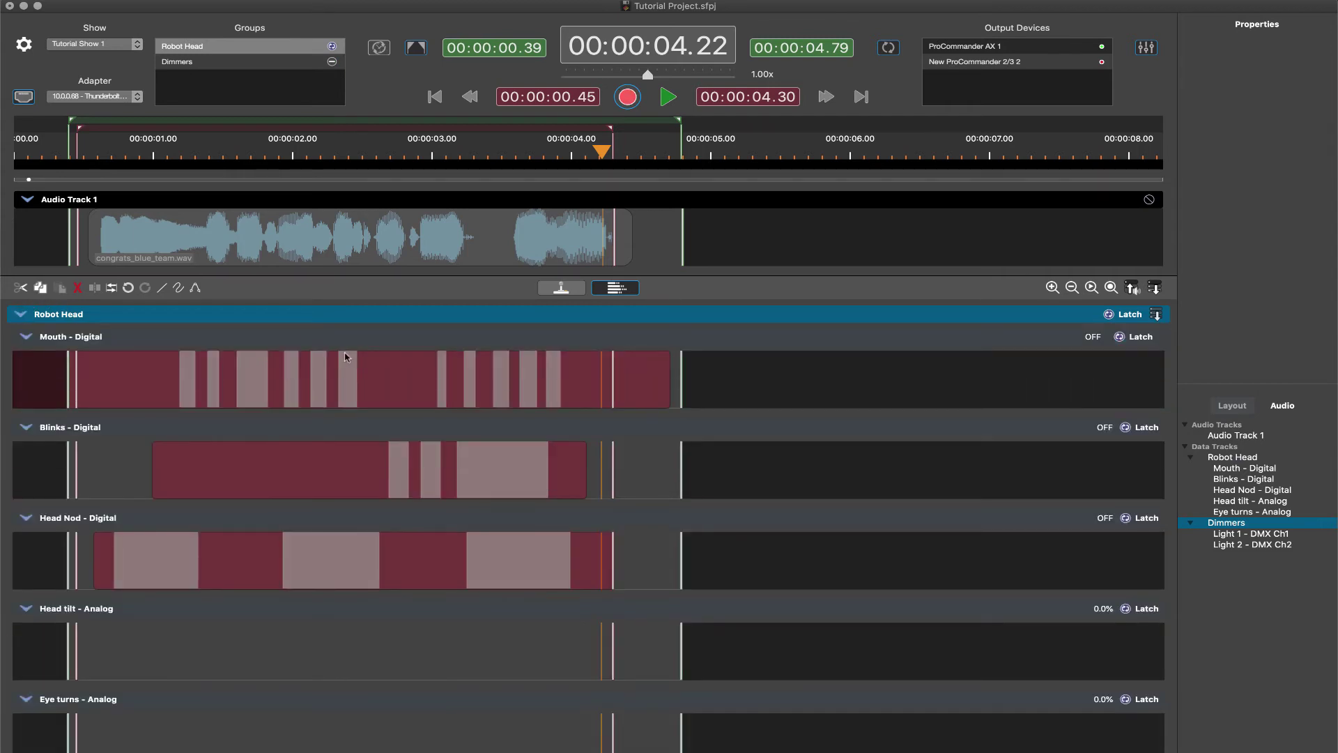
left_click(332, 46)
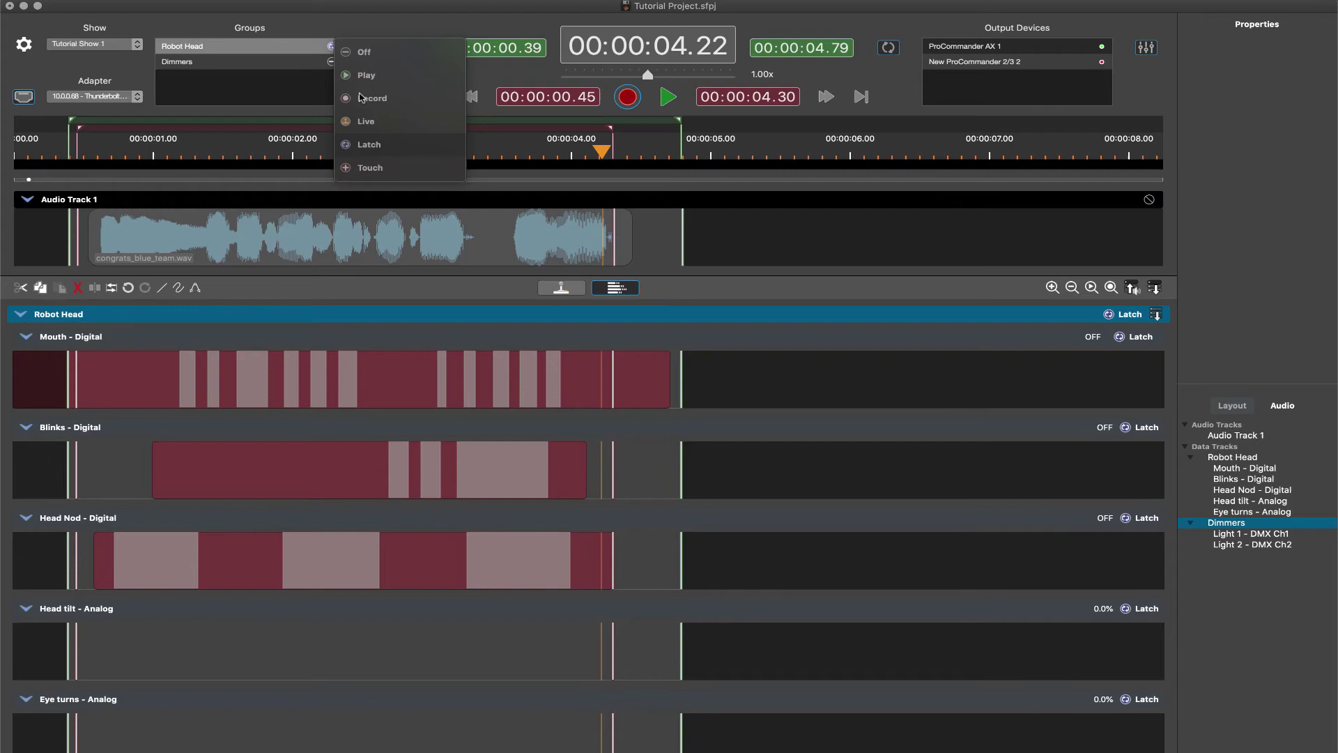
left_click(361, 76)
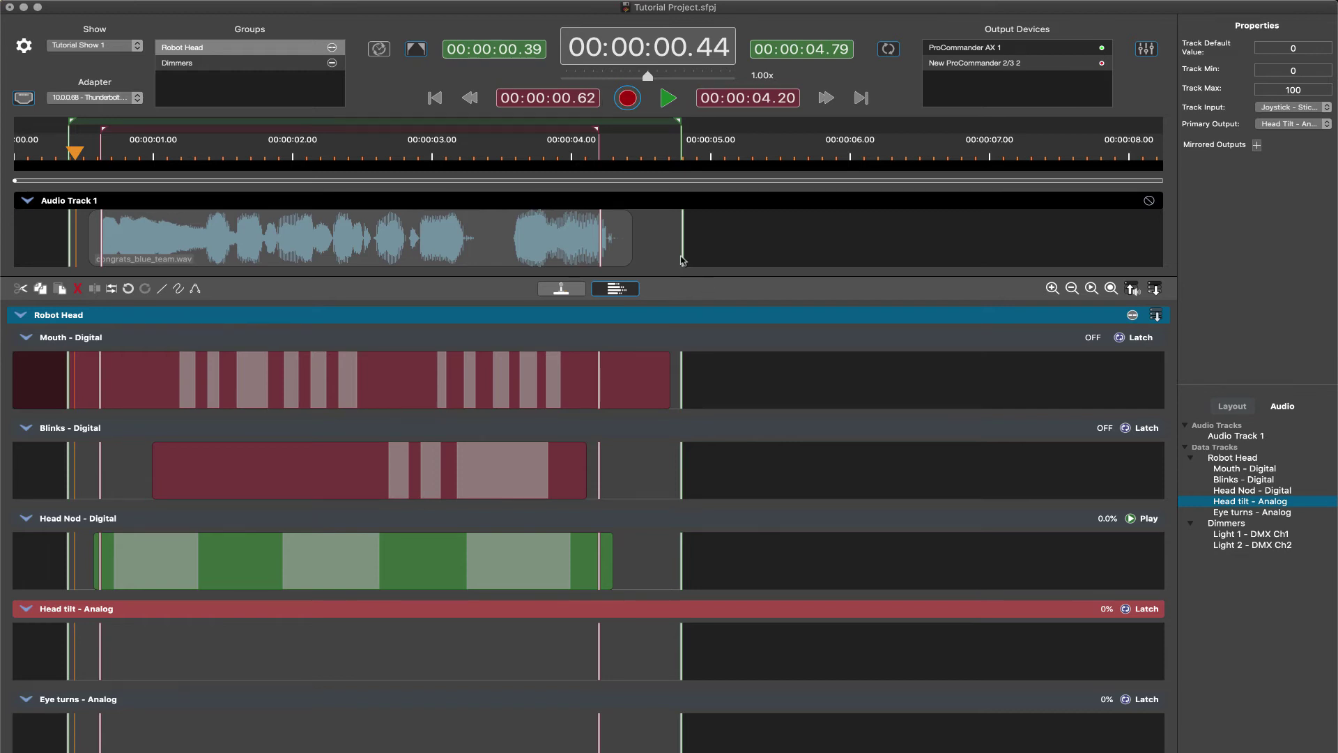
Turn off the master record control and play the show with tracks in Latch mode without recording.
left_click(628, 99)
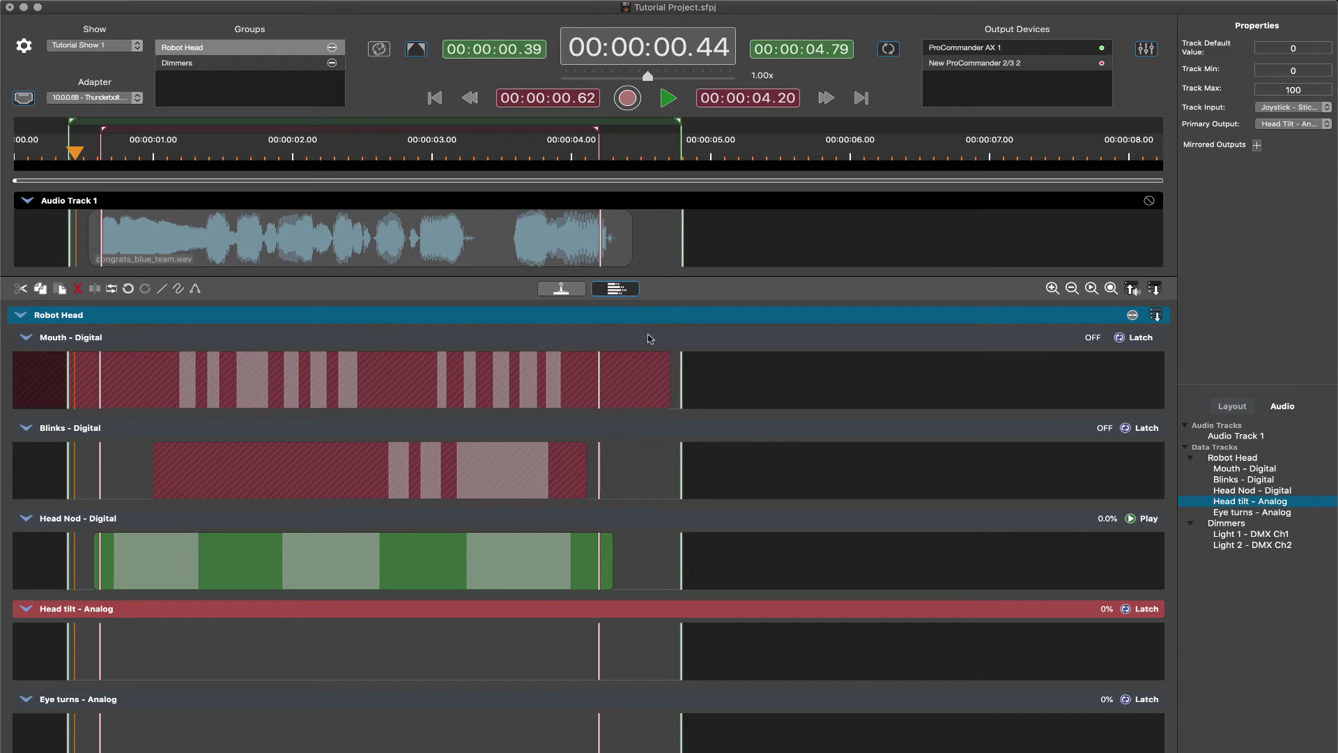
left_click(668, 99)
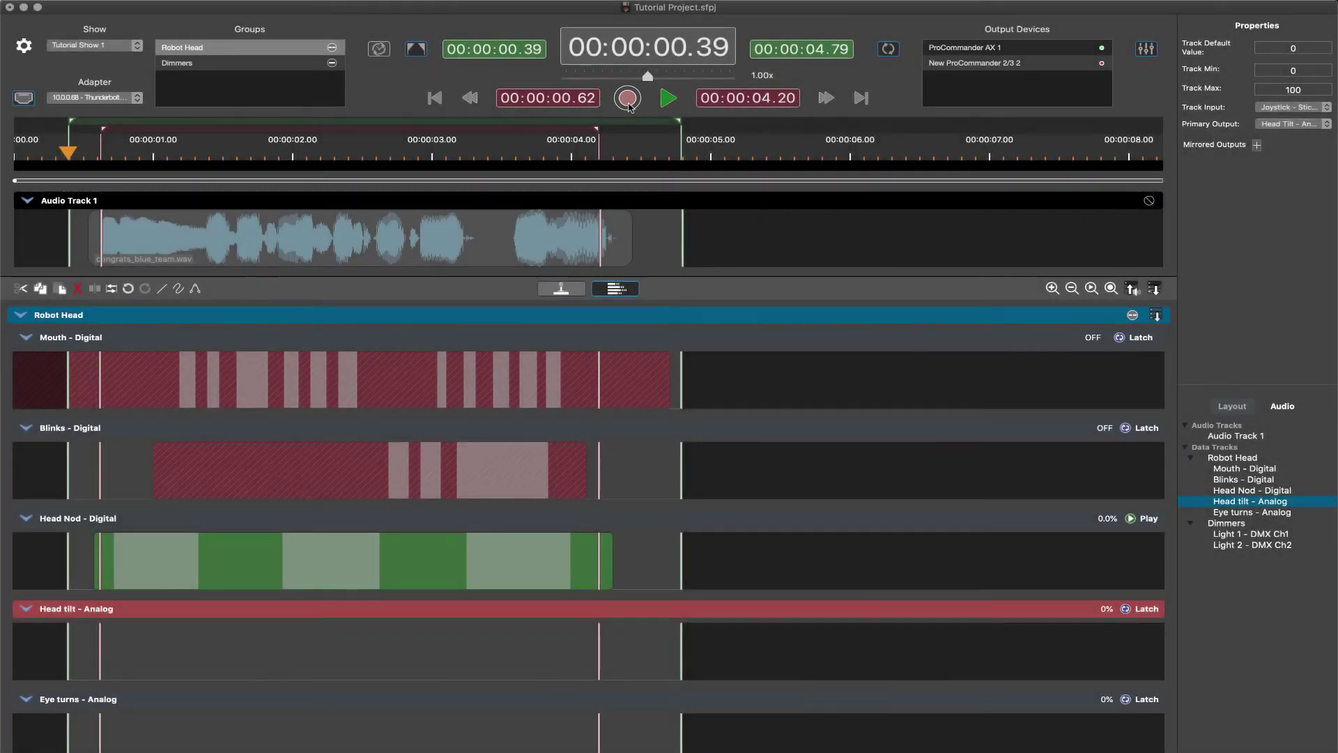
left_click(668, 98)
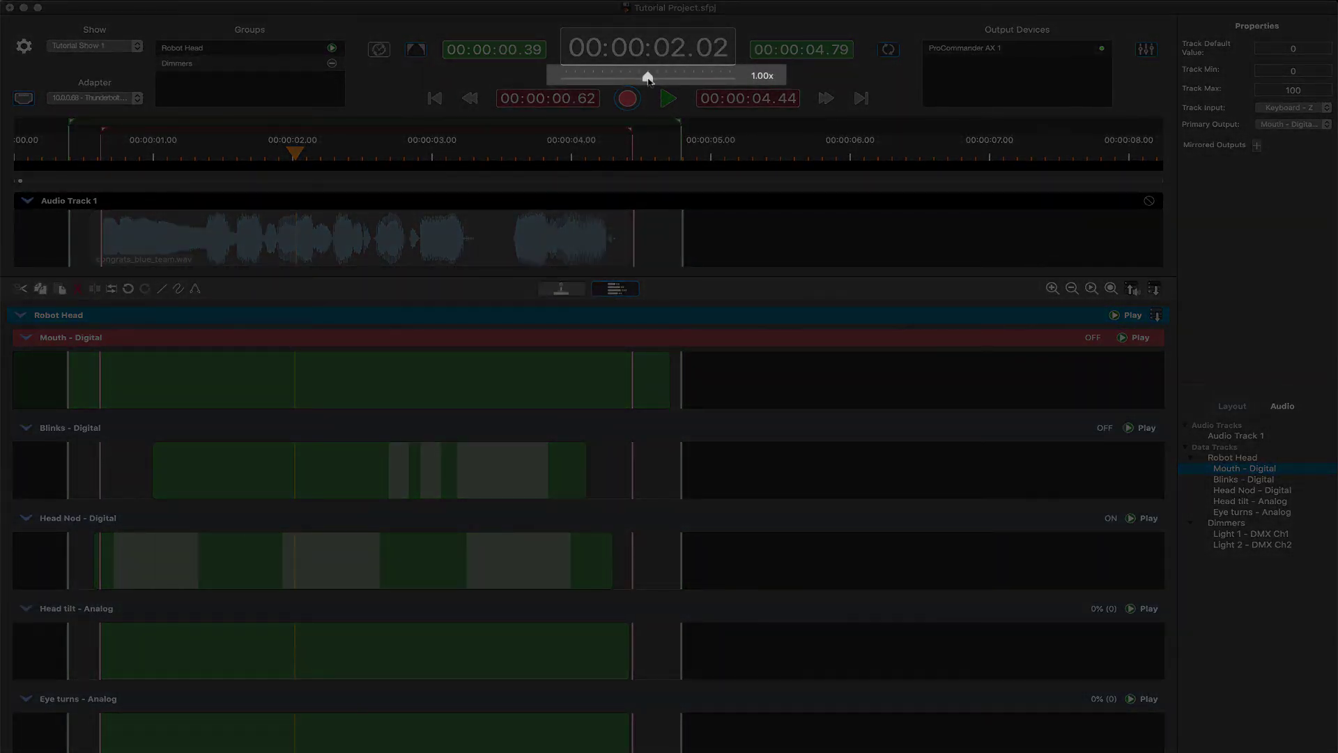
Set the Mouth - Digital track to Latch mode and lower the playback speed to 0.51x.
mouse_move(648, 79)
left_mouse_down()
mouse_move(567, 78)
mouse_move(731, 78)
mouse_move(653, 83)
left_mouse_up()
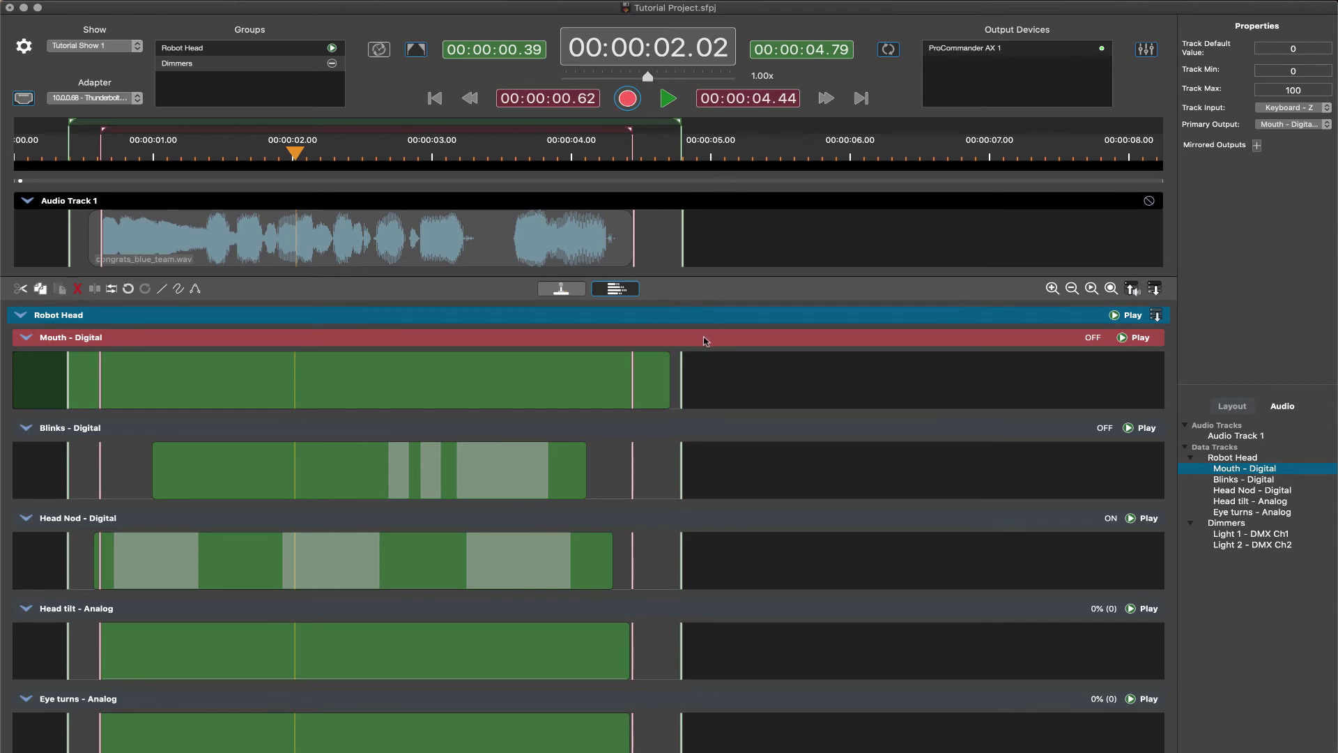
left_click(1135, 339)
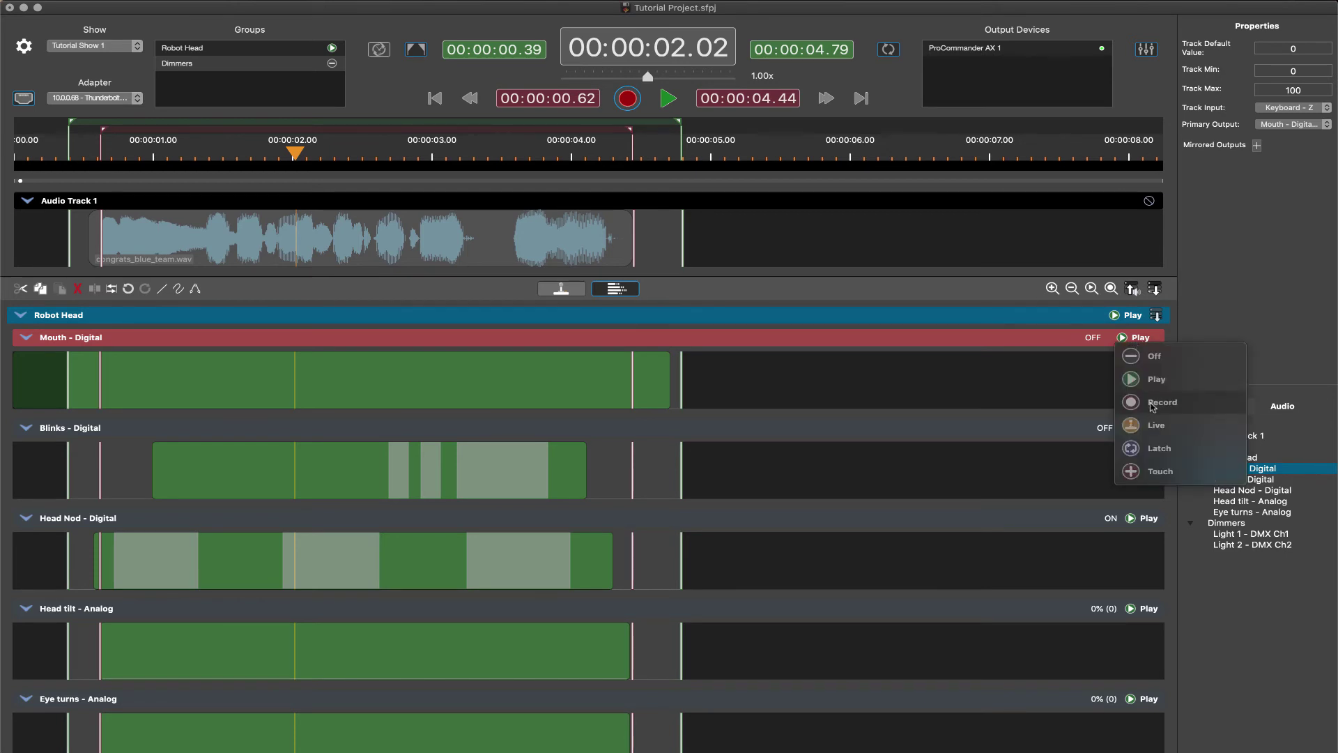
left_click(1150, 448)
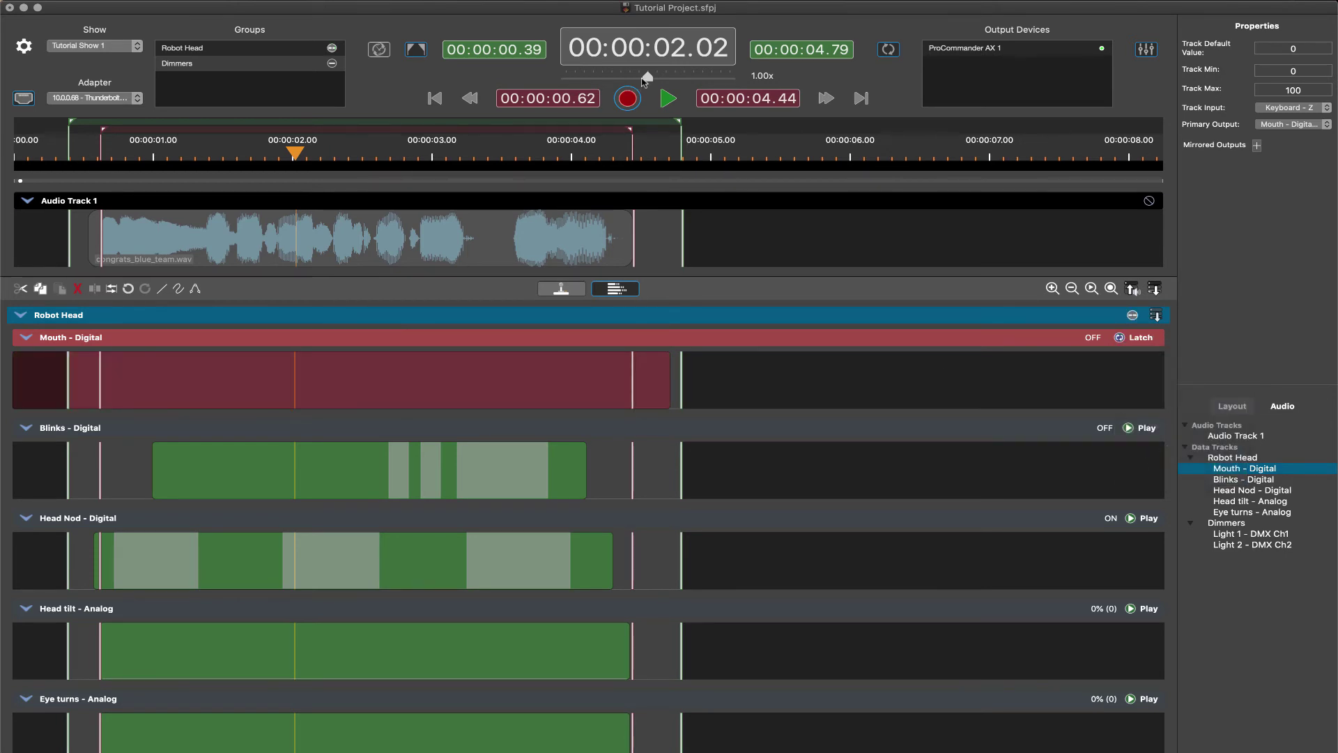
left_click_drag(644, 81, 607, 81)
Record mouth movements on the Mouth - Digital track at reduced speed from about 00:00:00.58, in sync with the audio.
left_click_drag(296, 154, 95, 152)
key("space")
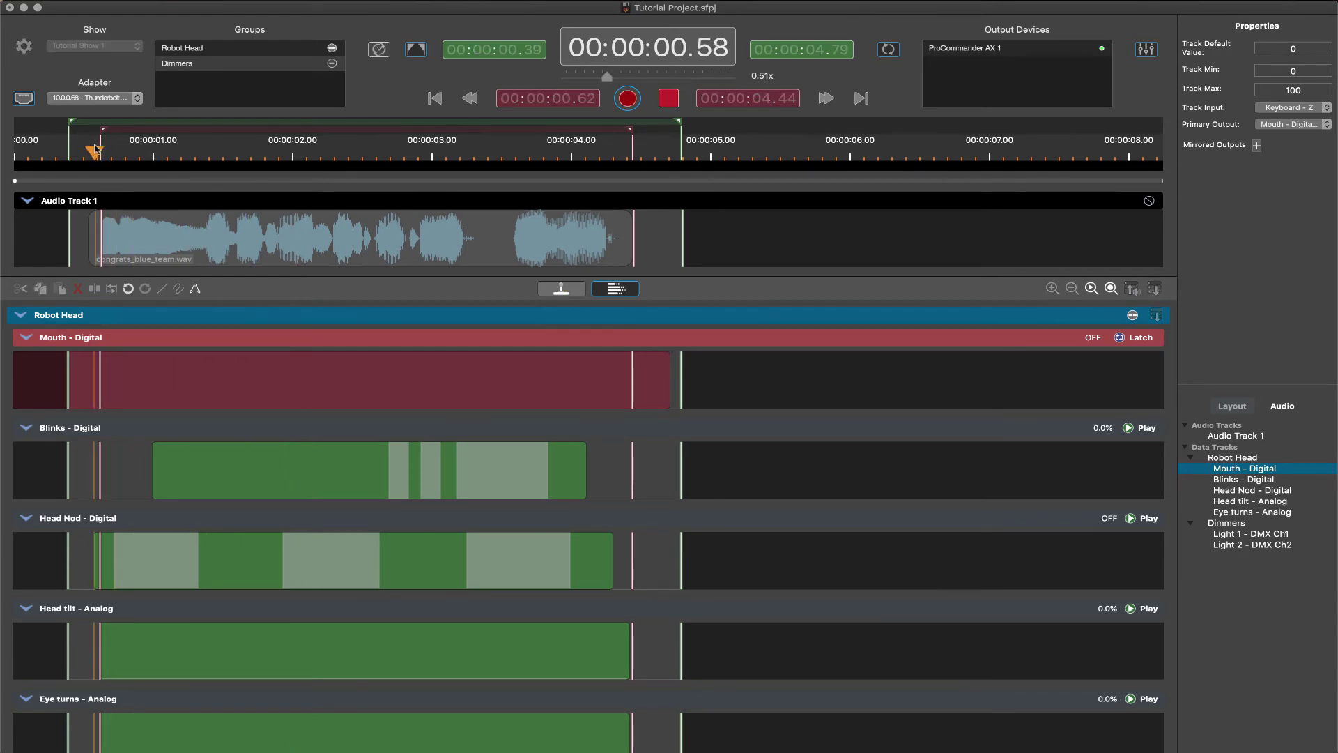
key("z")
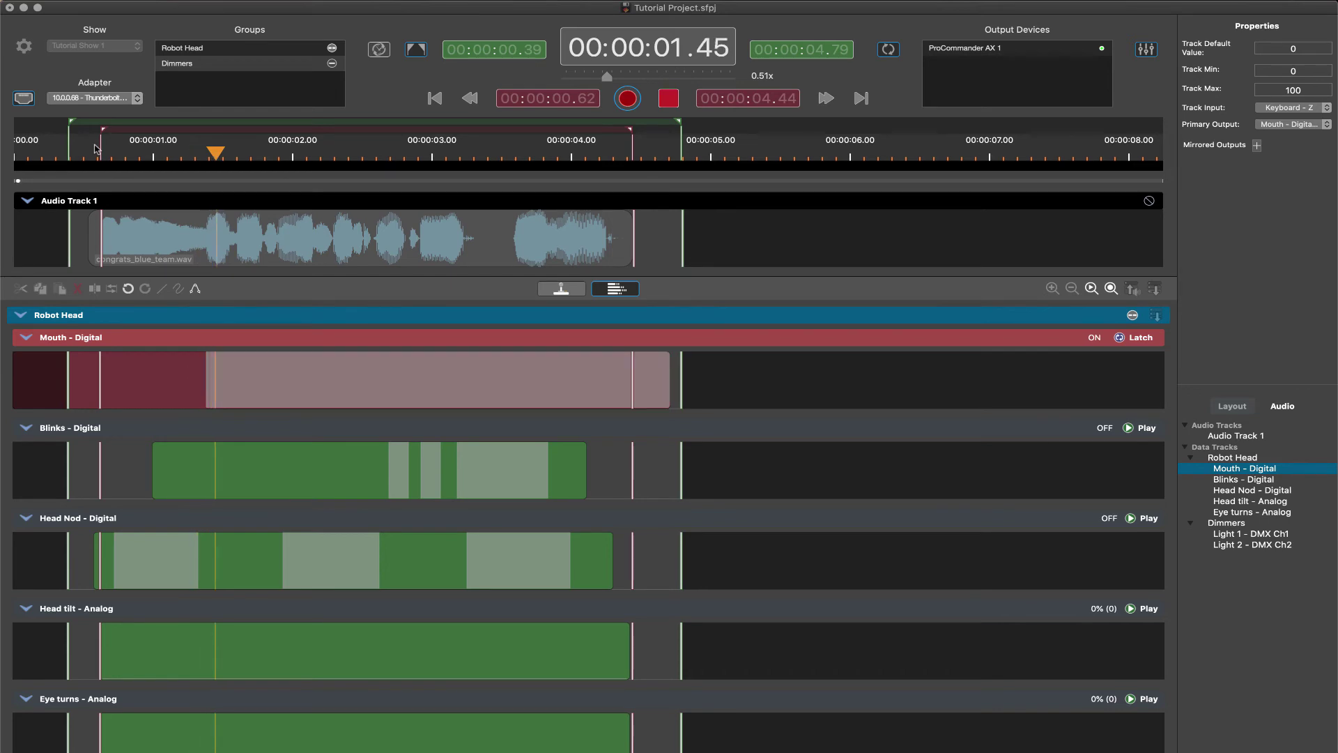
key("z")
key("z")
key("z")
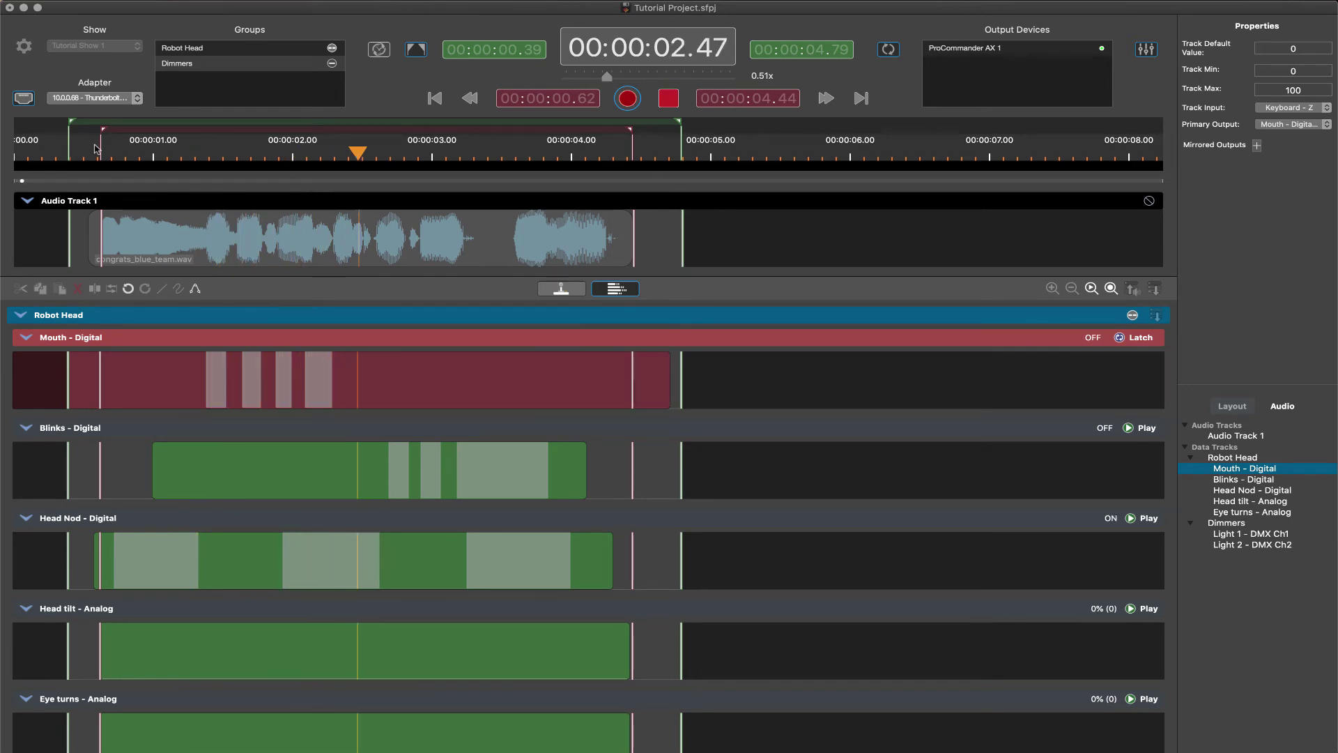
key("z")
key("z")
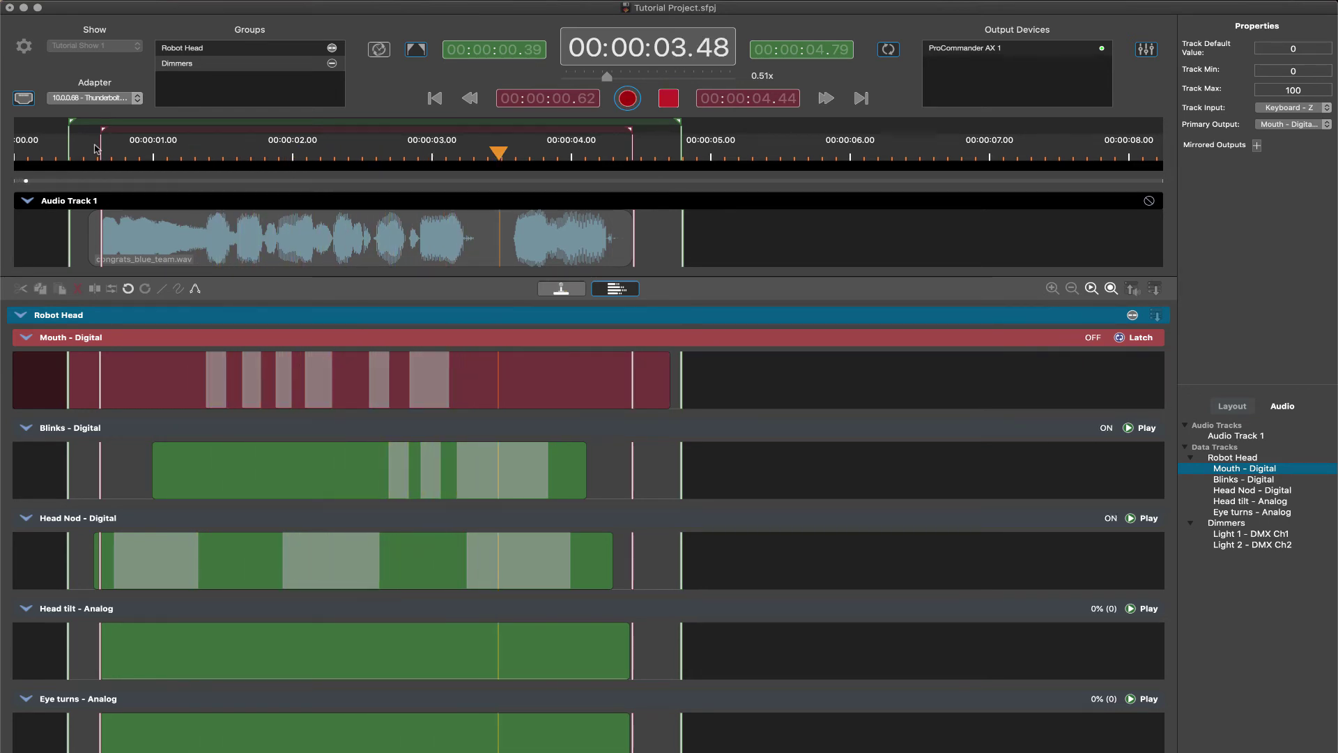
key("z")
key("z")
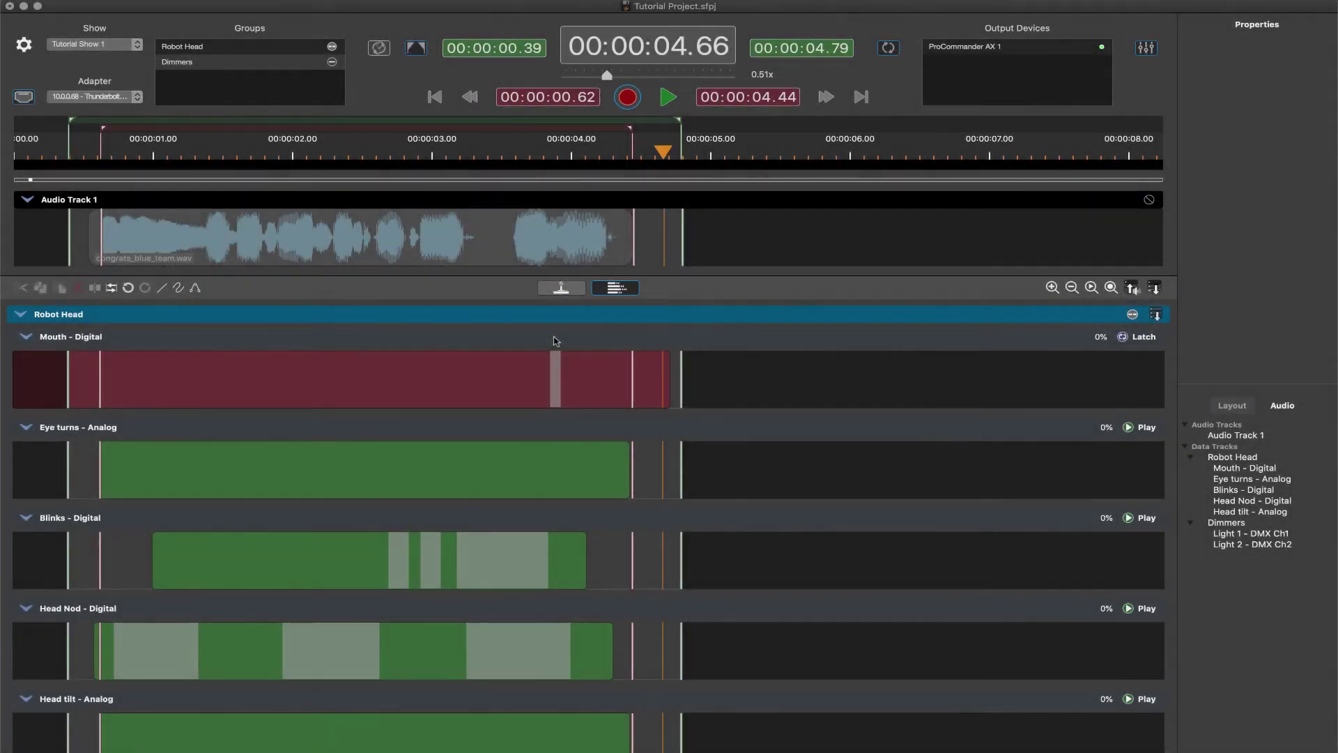
Add a mirrored output to the Eye turns - Analog track and assign it to Head Turn Analog 3.
left_click(559, 339)
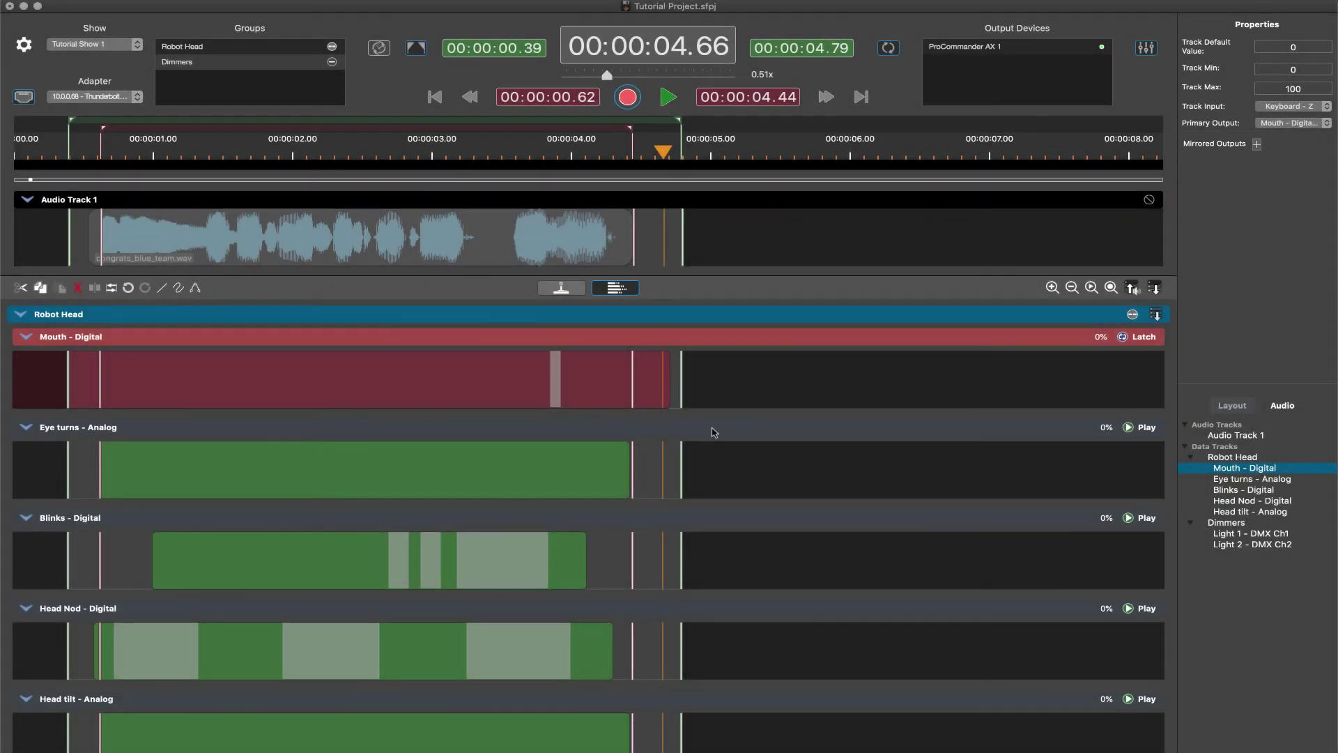
left_click(745, 429)
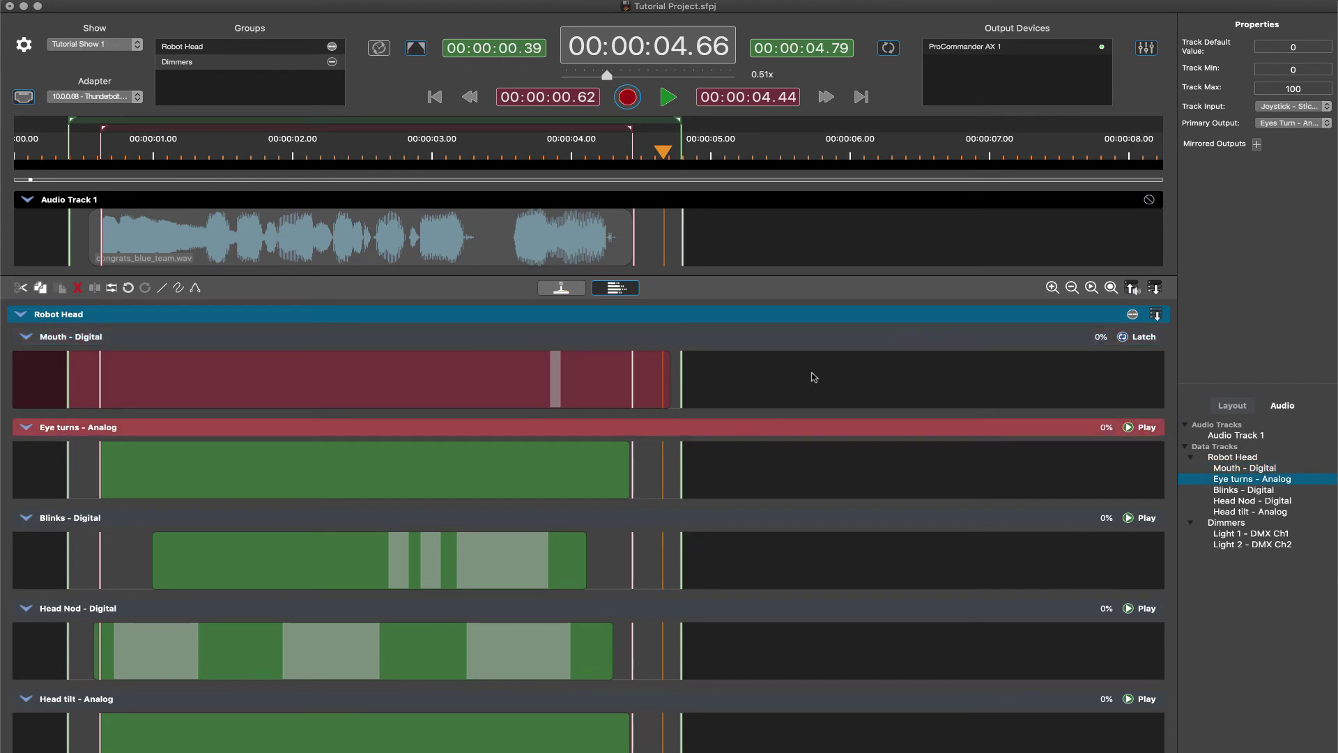
left_click(1257, 144)
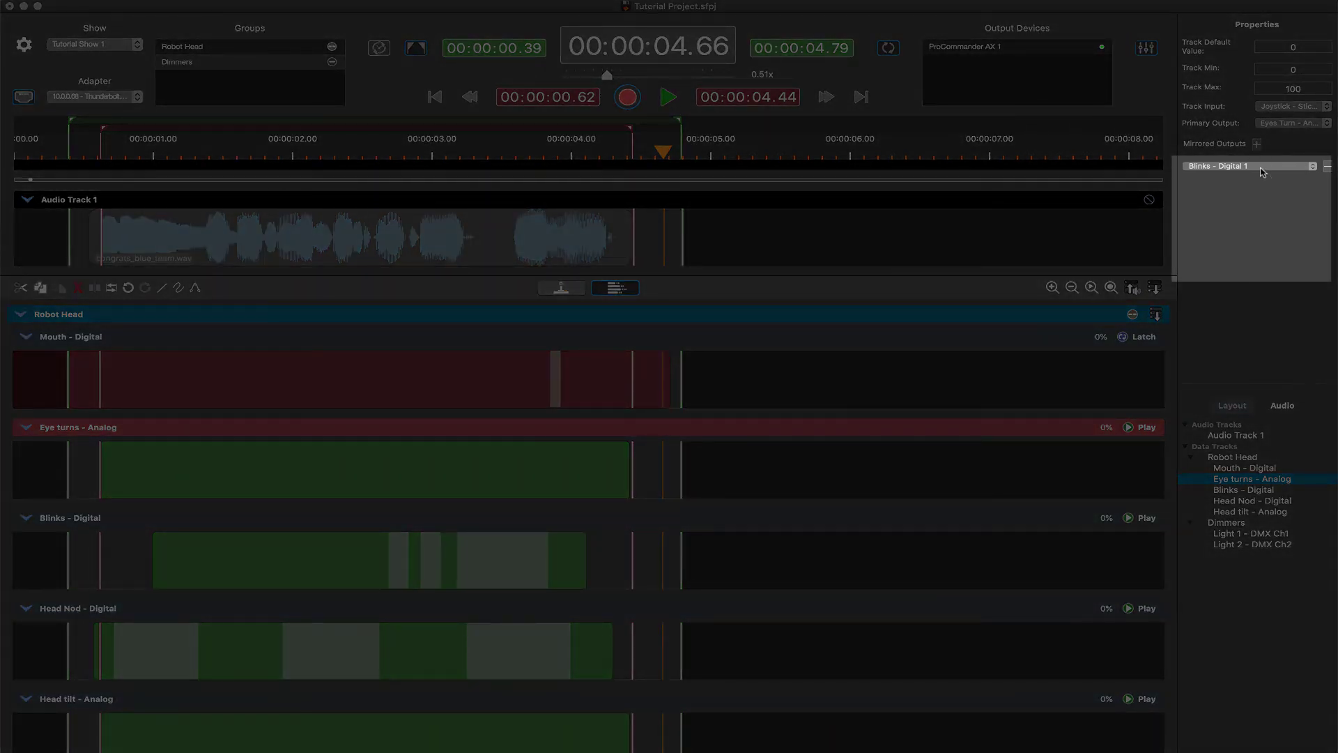
left_click(1263, 170)
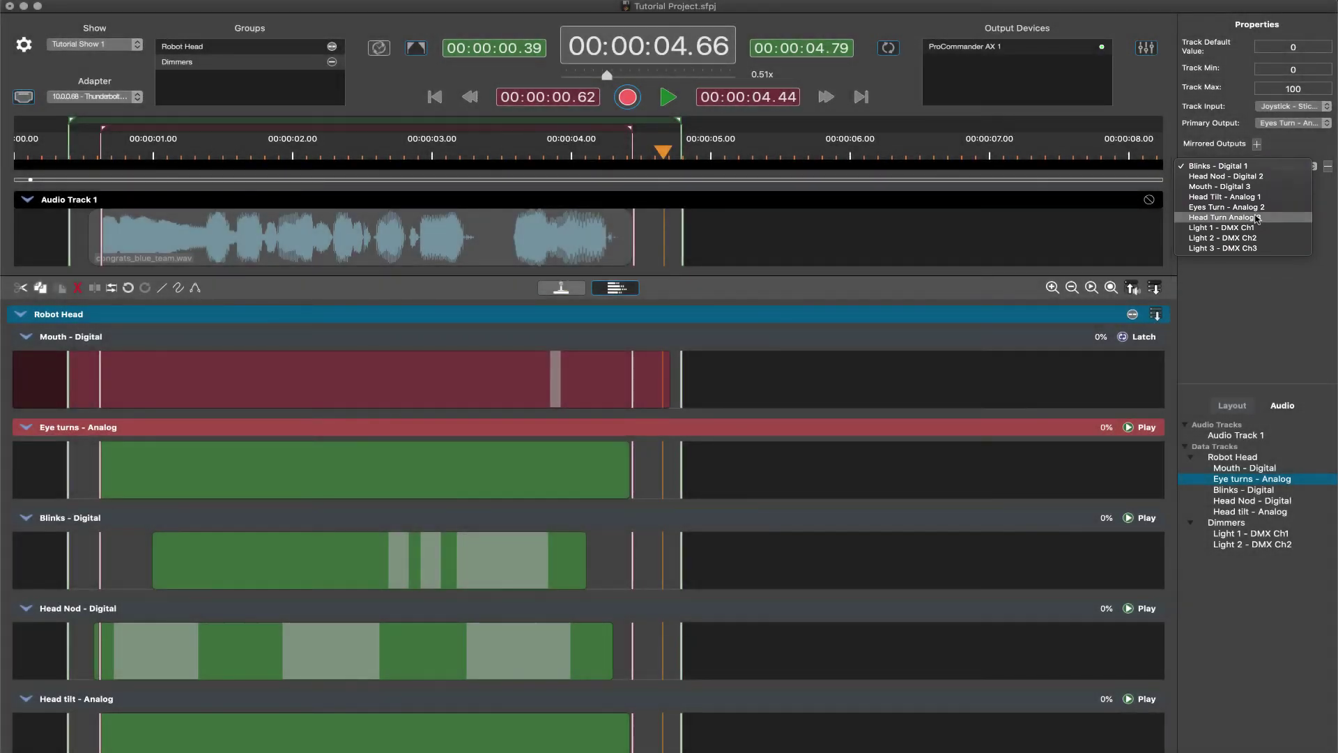
left_click(1257, 218)
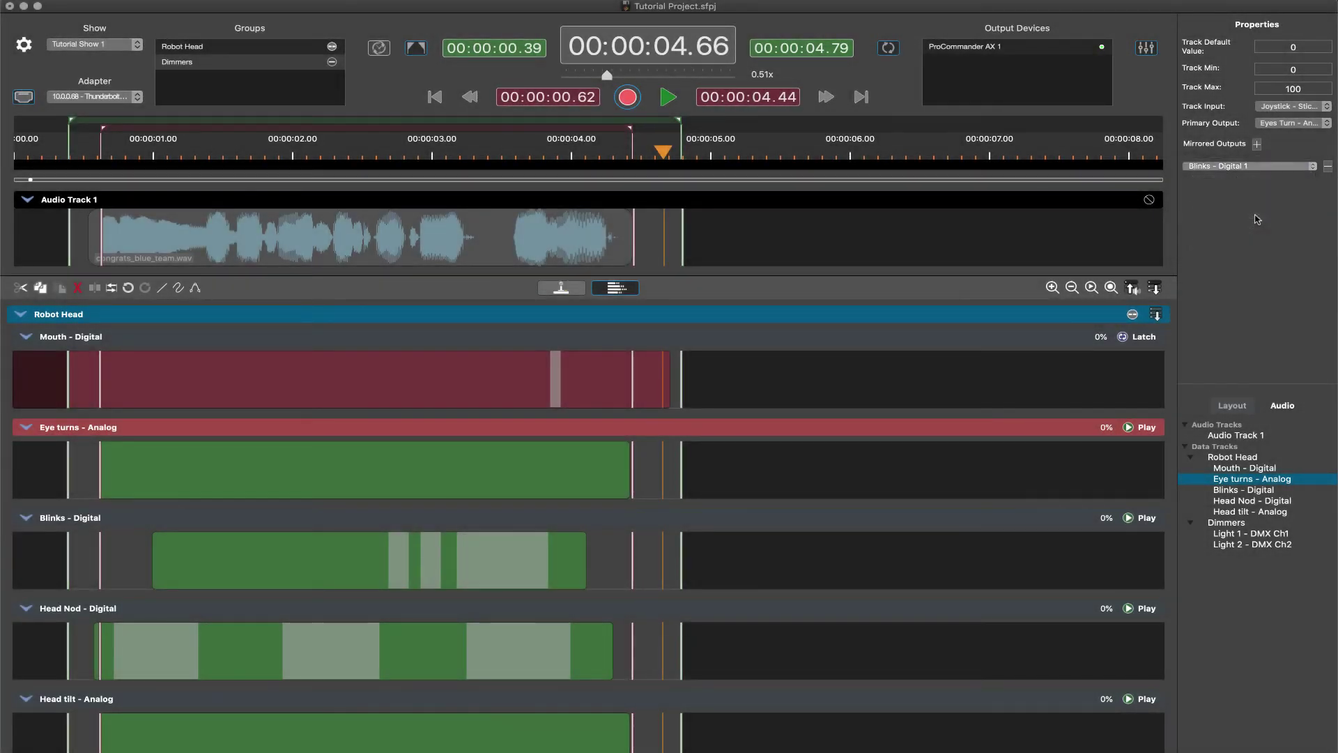
left_click(1280, 168)
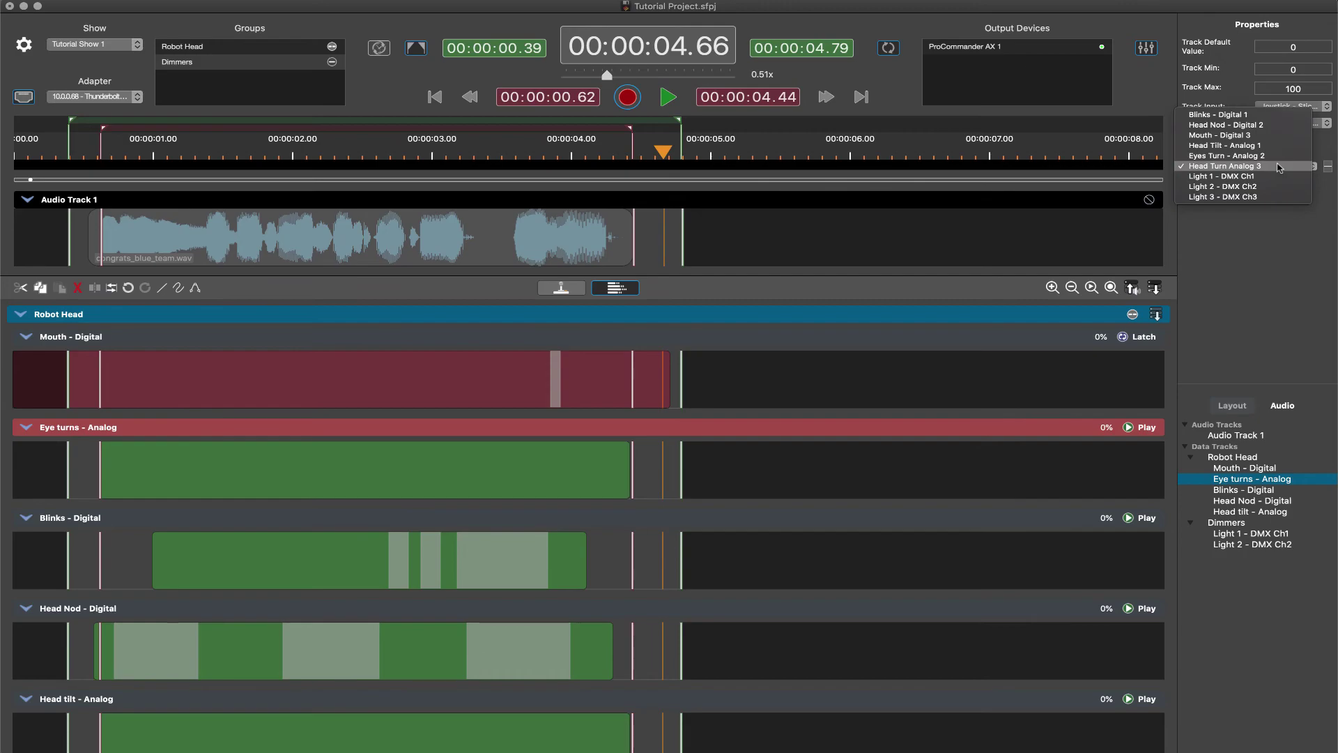
left_click(1280, 168)
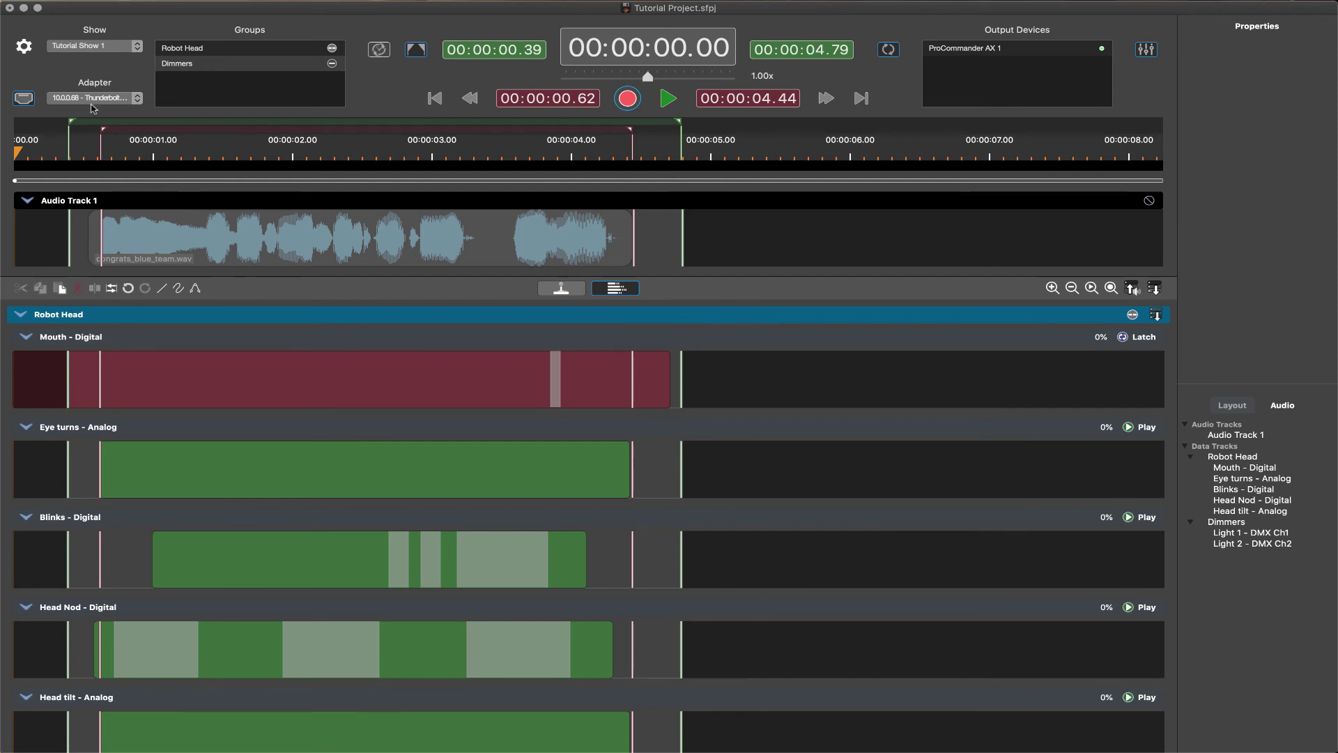
Open the keyboard shortcuts from the system settings and review the timeline and transport shortcuts.
left_click(24, 48)
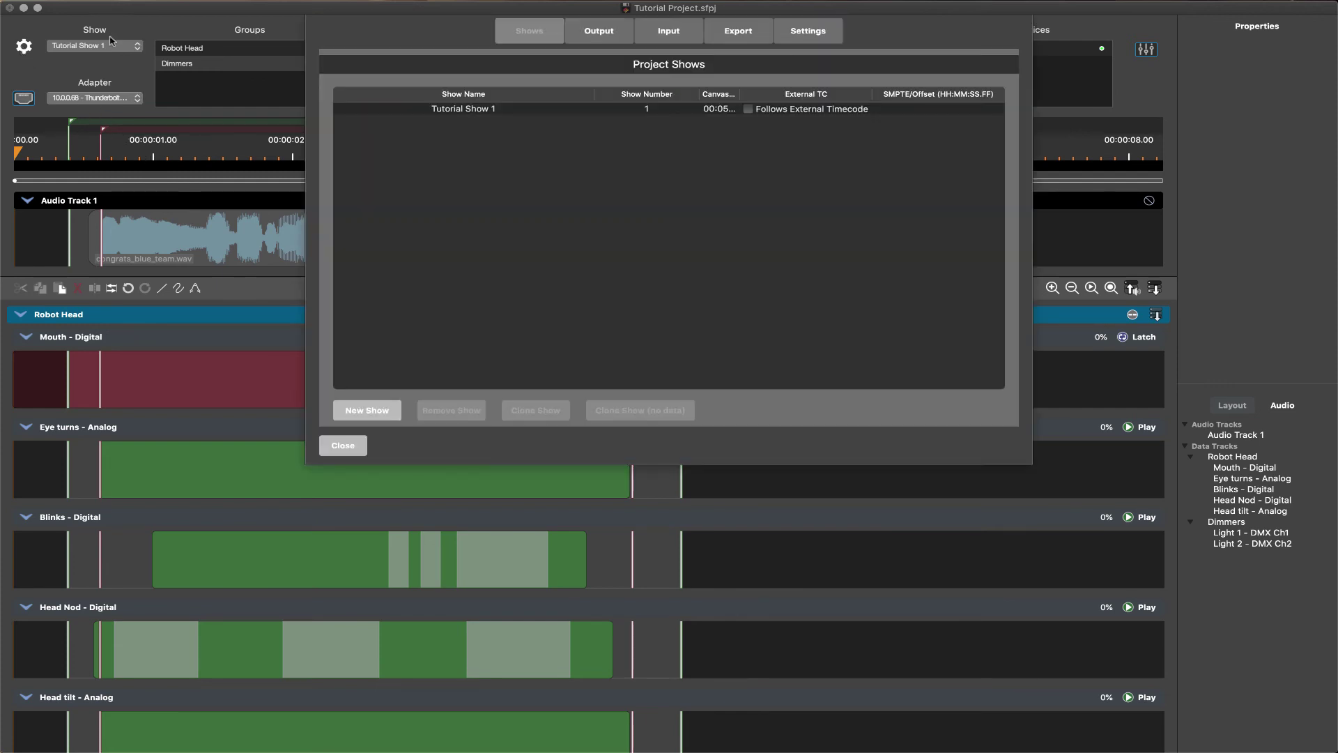
left_click(826, 36)
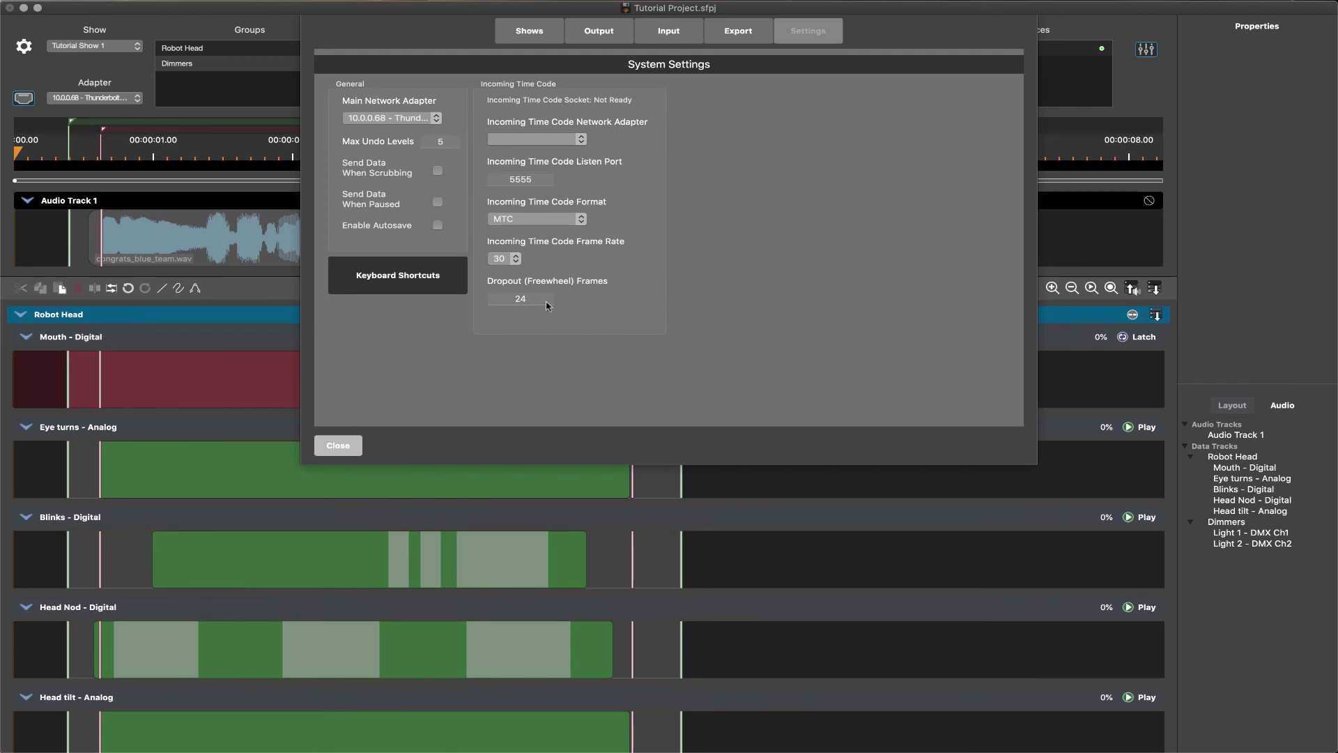
left_click(419, 281)
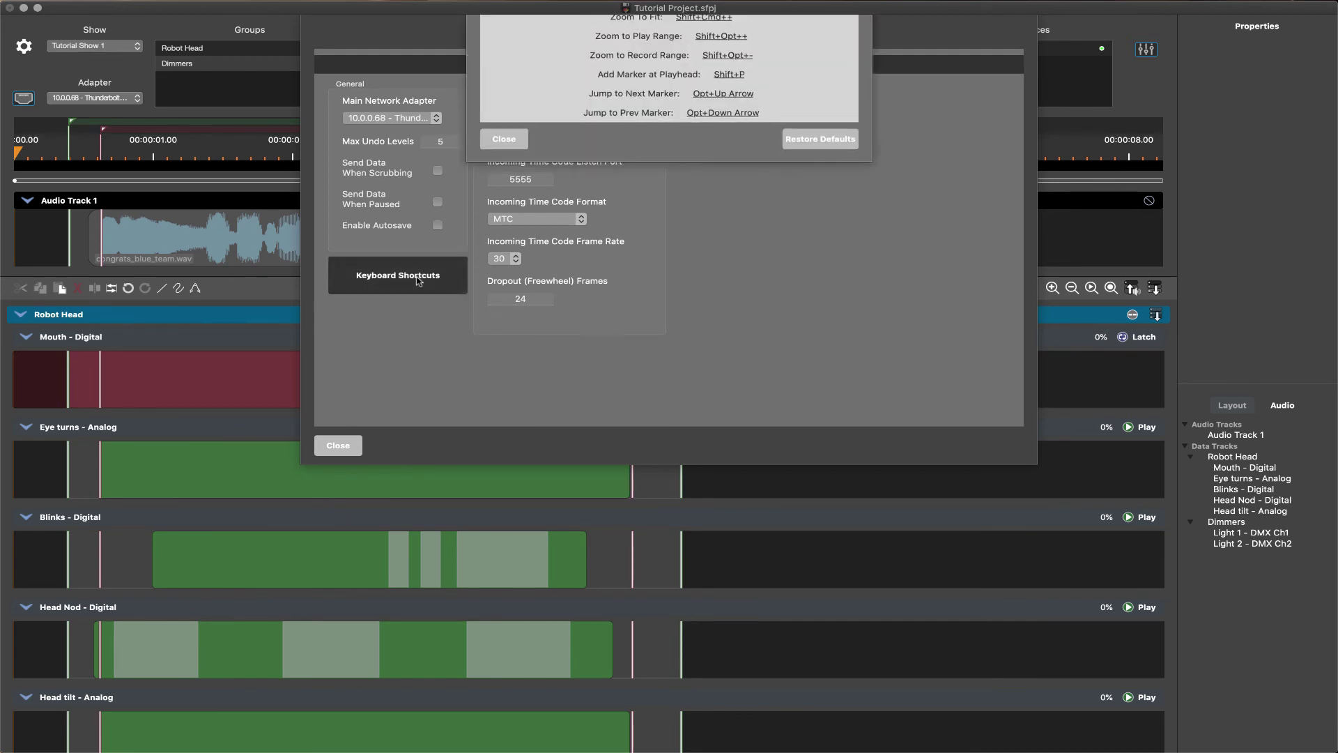
scroll(779, 201, "down", 10)
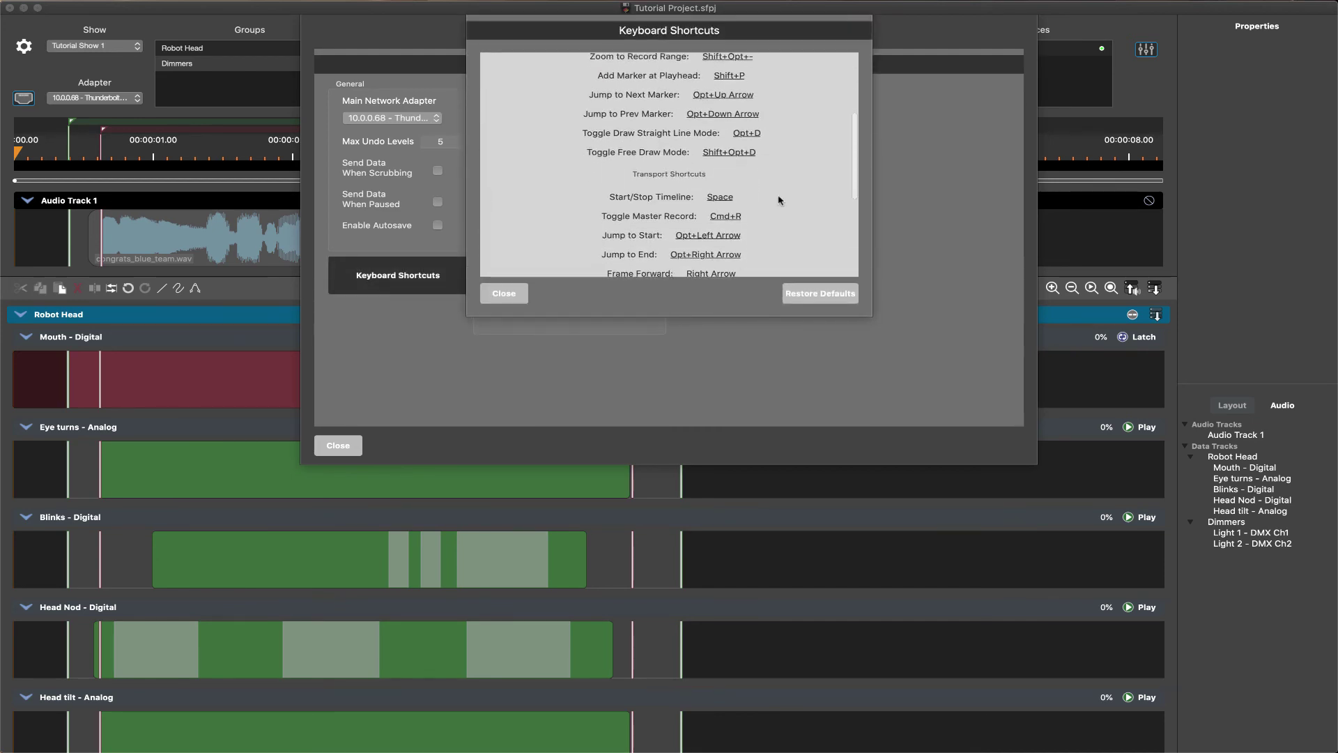
scroll(779, 200, "down", 3)
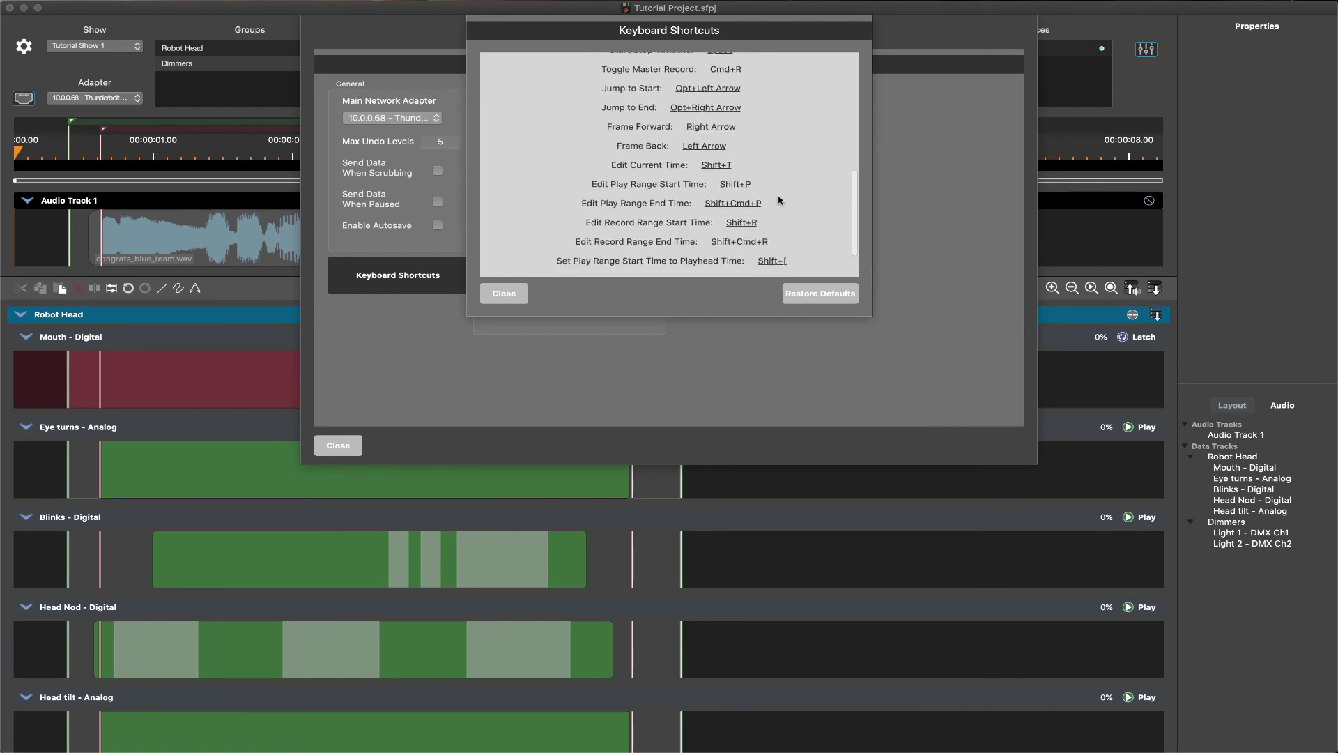
scroll(780, 201, "up", 10)
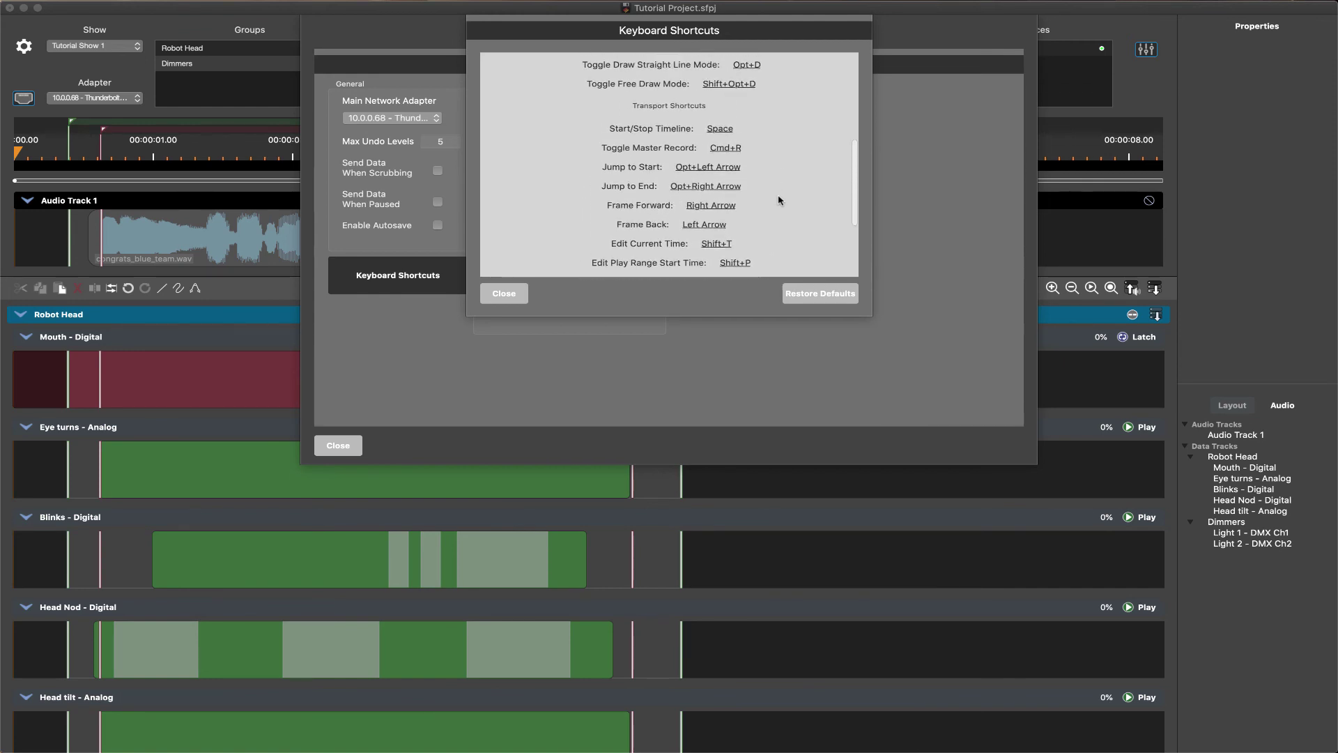
scroll(779, 201, "up", 2)
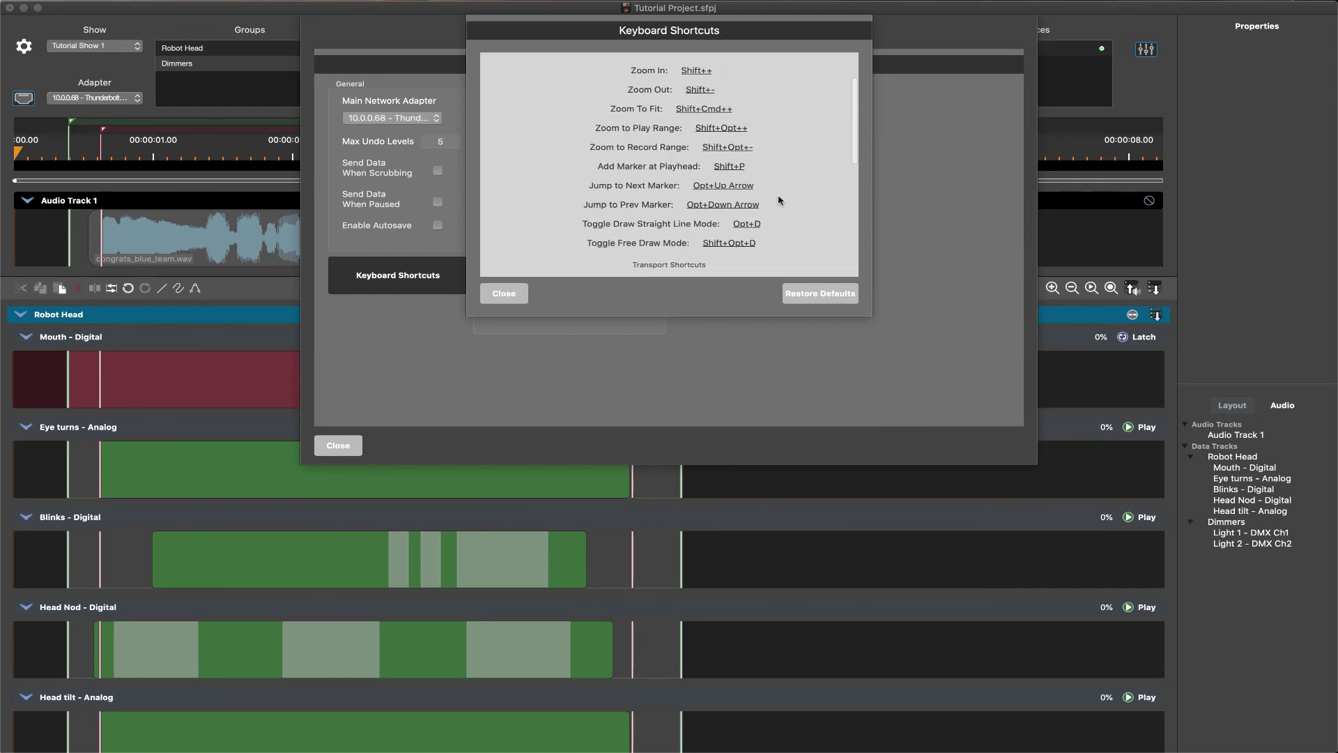
scroll(779, 200, "up", 1)
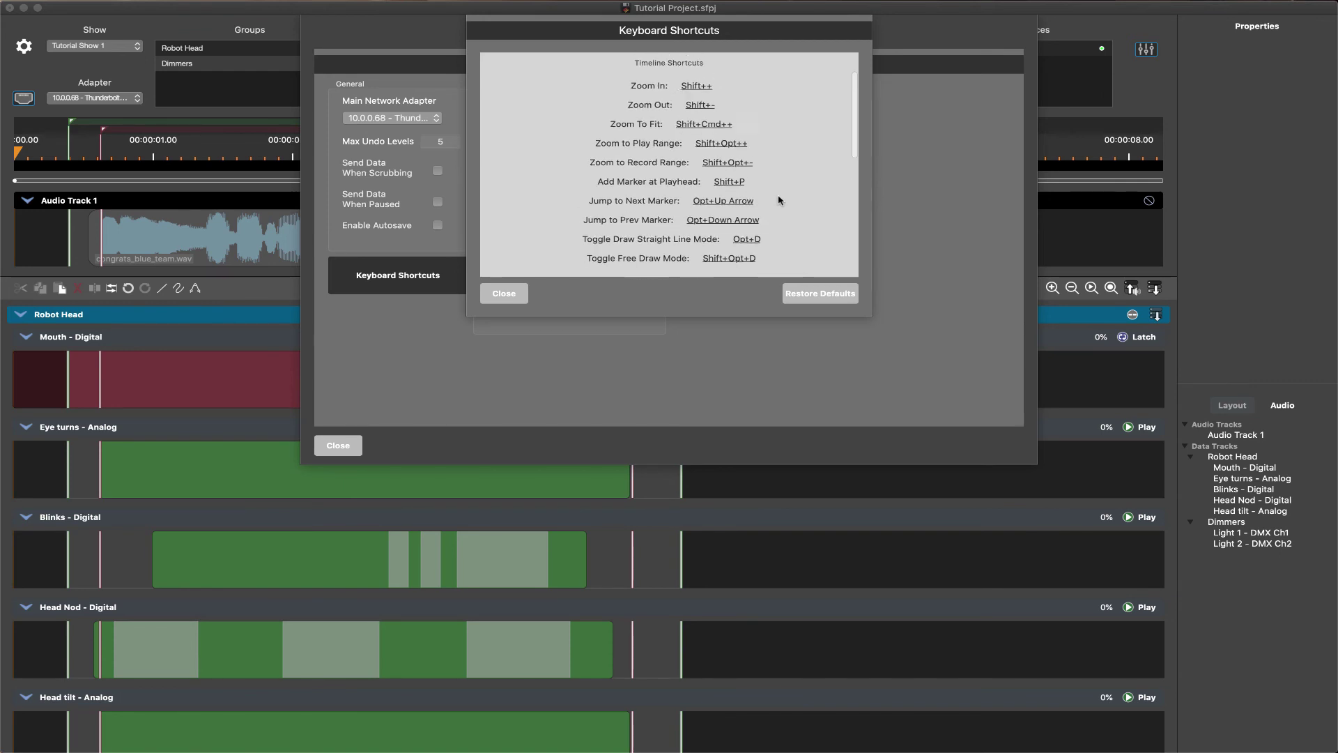
Assign Shift+8 as the Zoom In shortcut, save it and close the project settings.
left_click(696, 94)
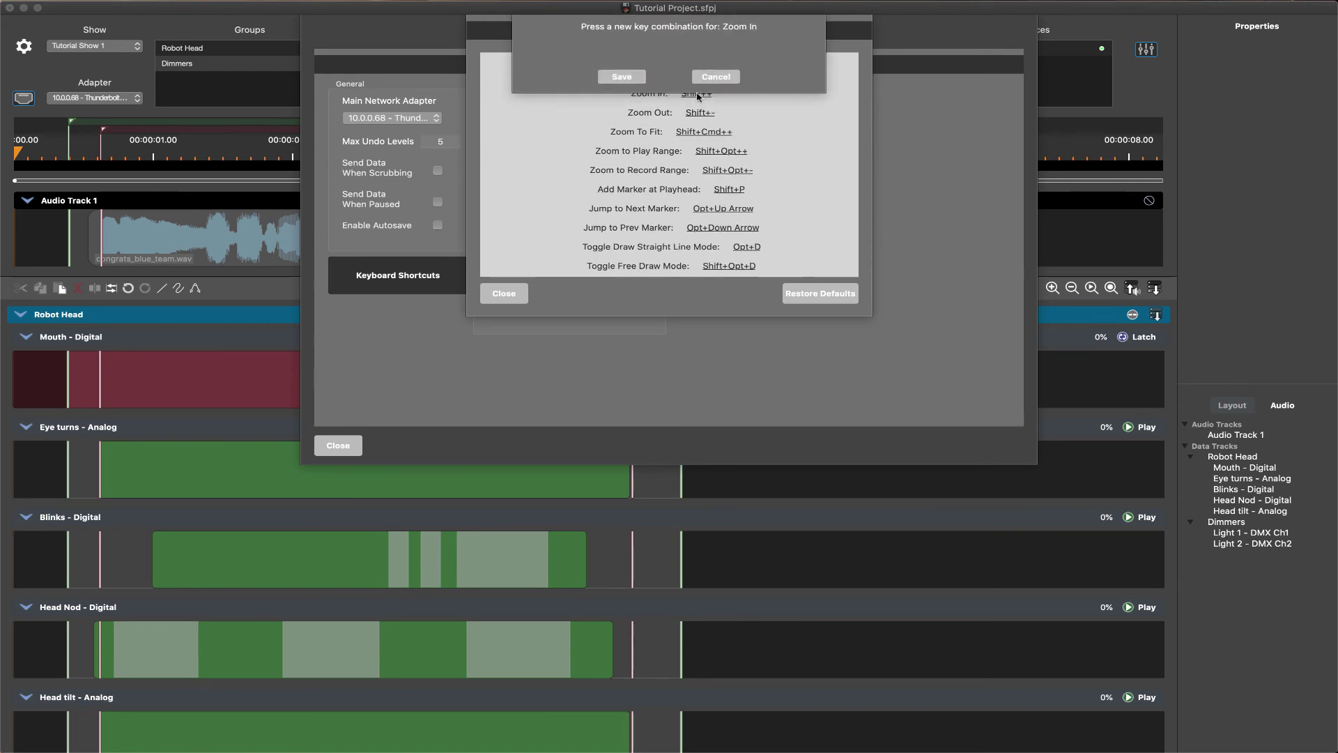
key("shift+8")
left_click(628, 78)
left_click(504, 293)
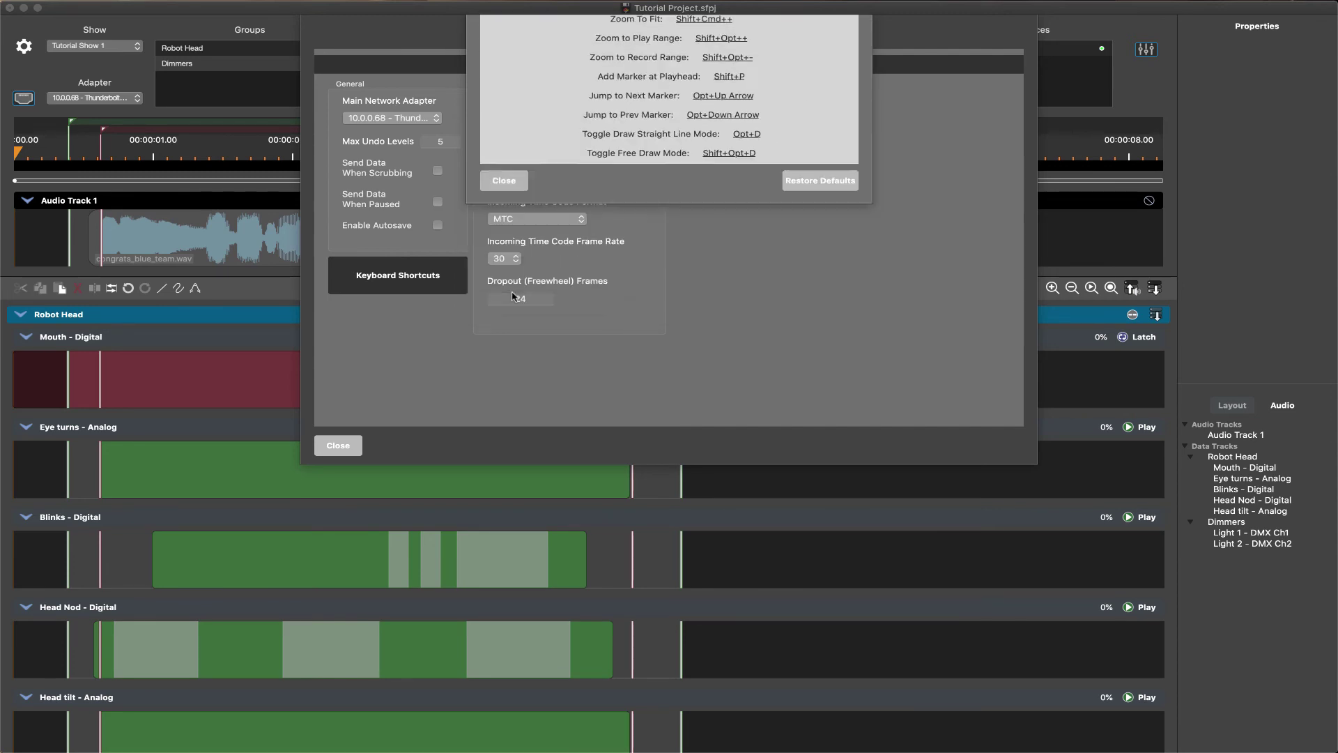
left_click(335, 454)
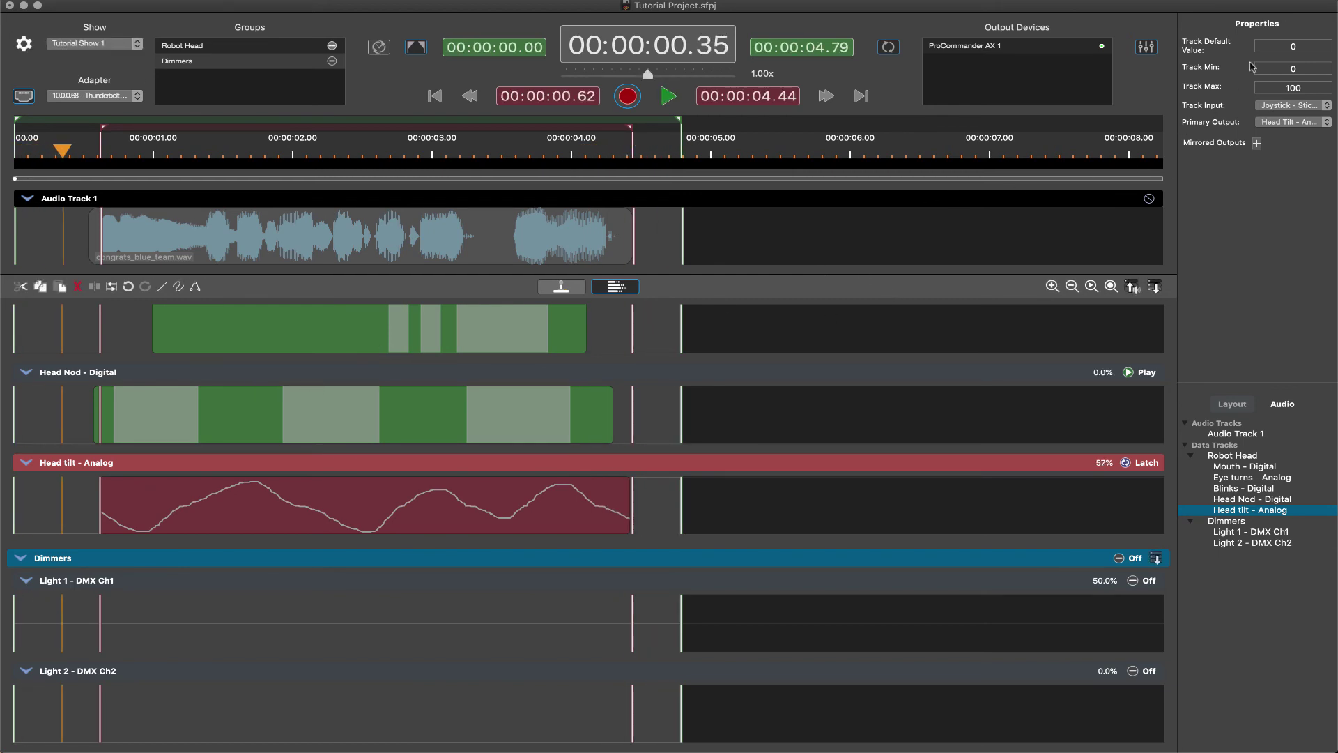
Set the Head tilt - Analog track's default value to 50.
left_click(1304, 46)
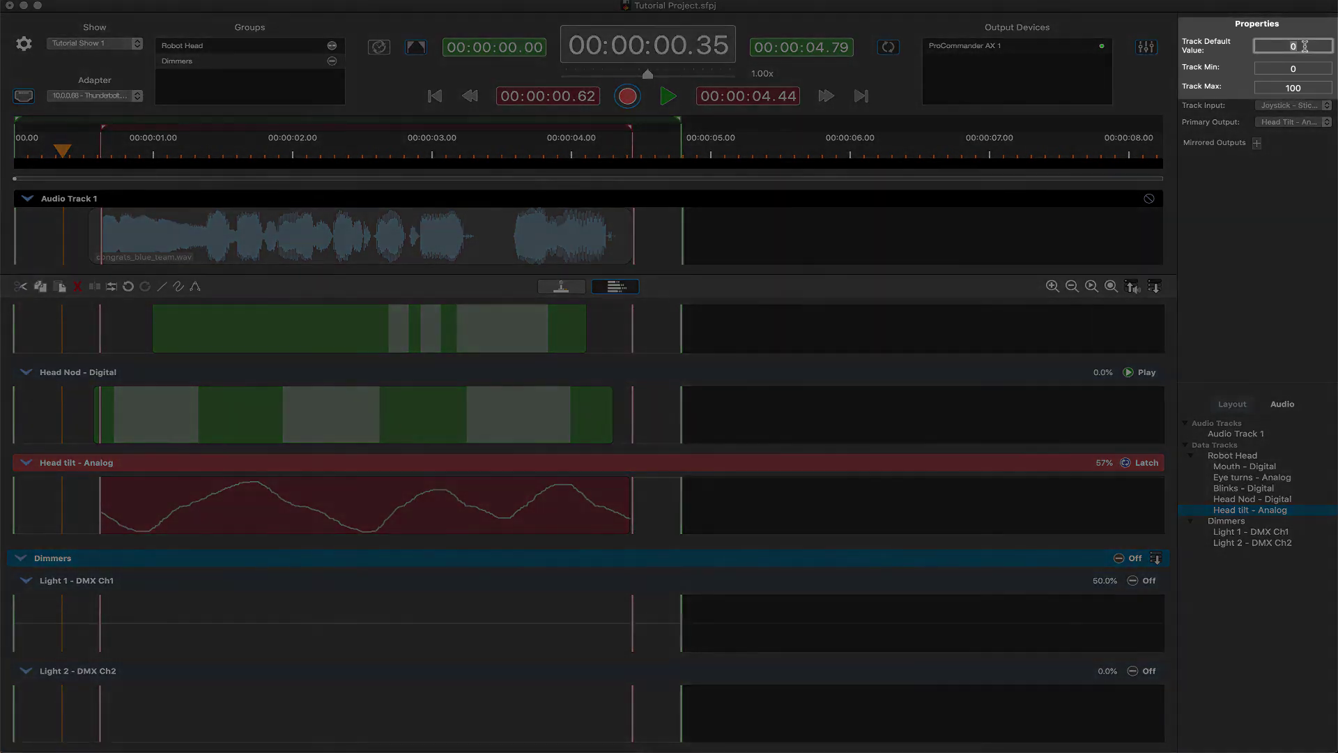
type("50")
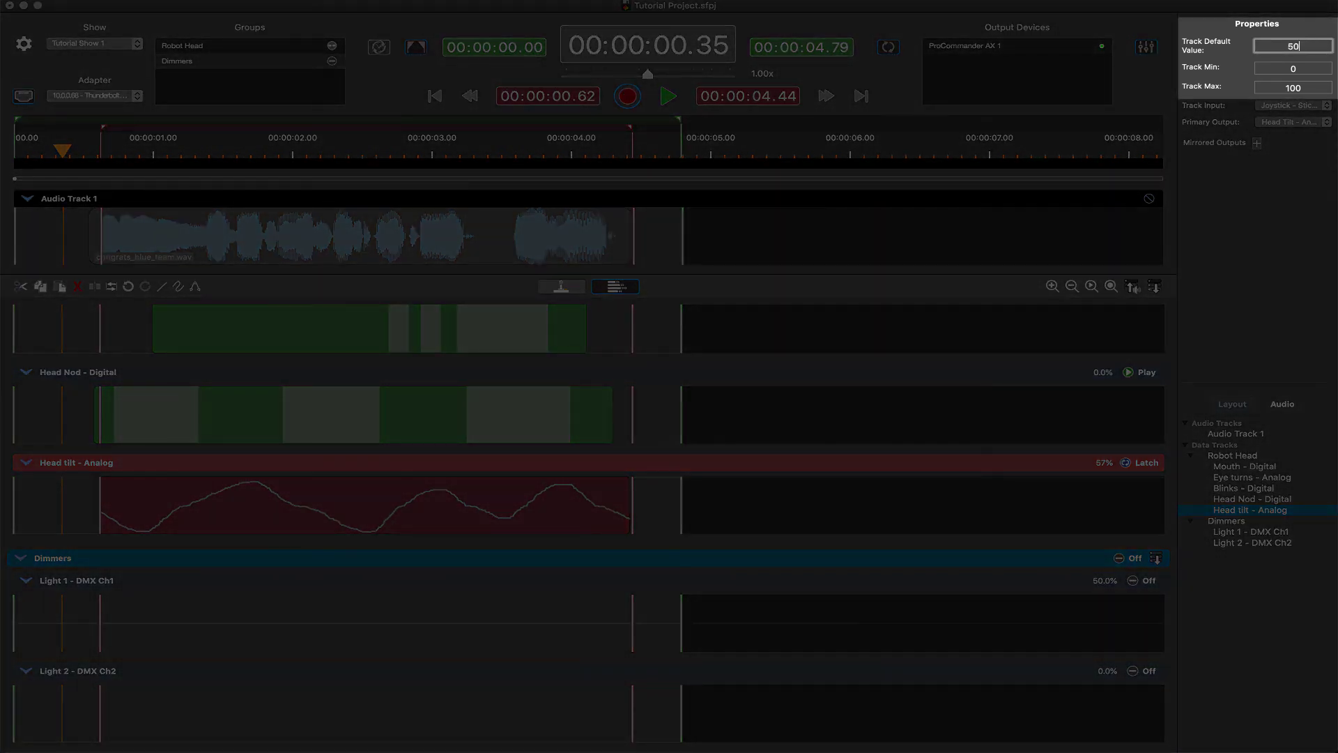
key("Return")
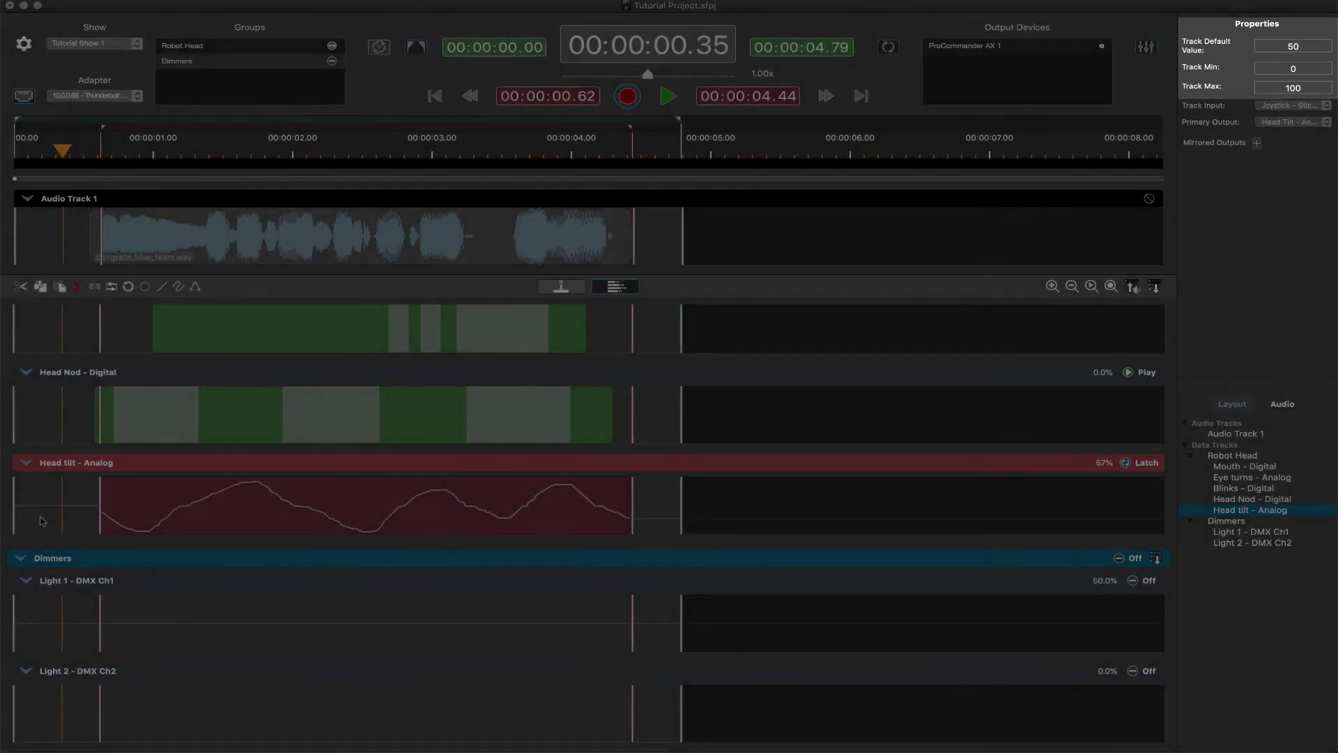
left_click_drag(14, 509, 126, 509)
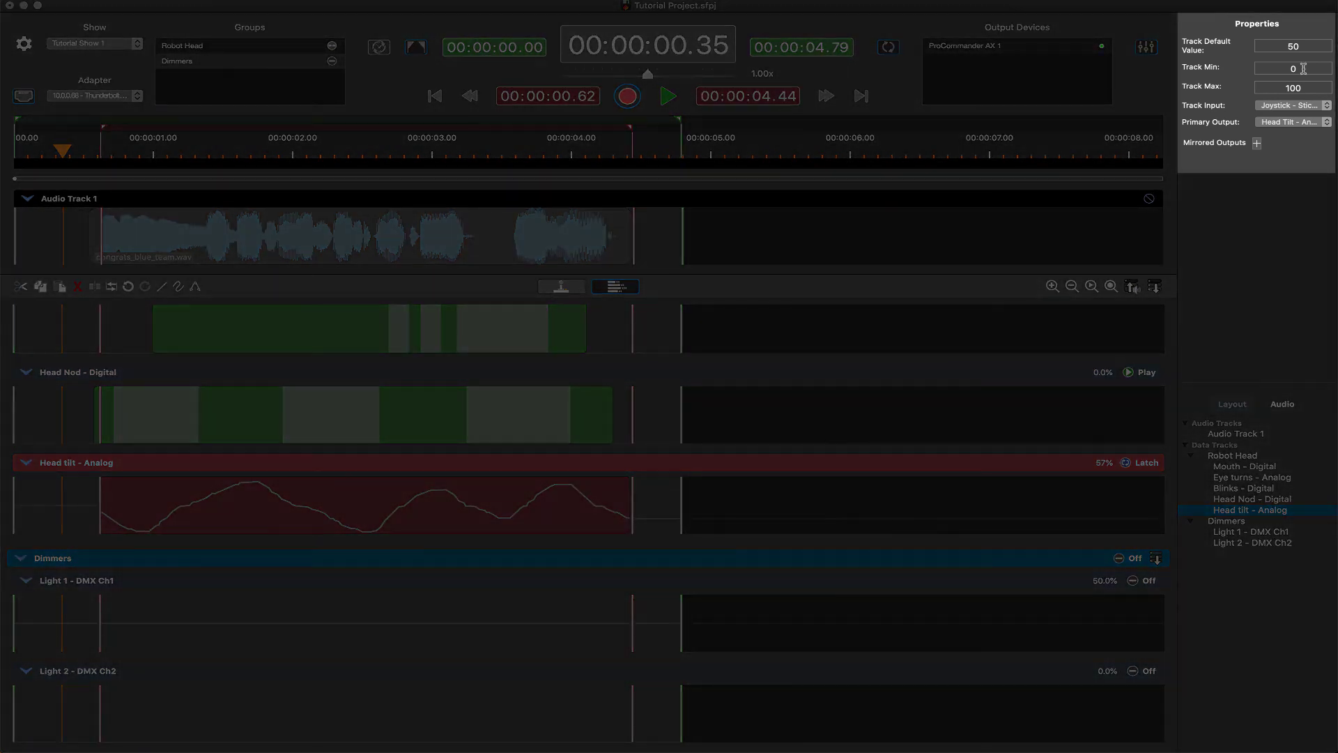
Limit the Head tilt - Analog track's range to a minimum of 40 and a maximum of 80.
left_click(1304, 68)
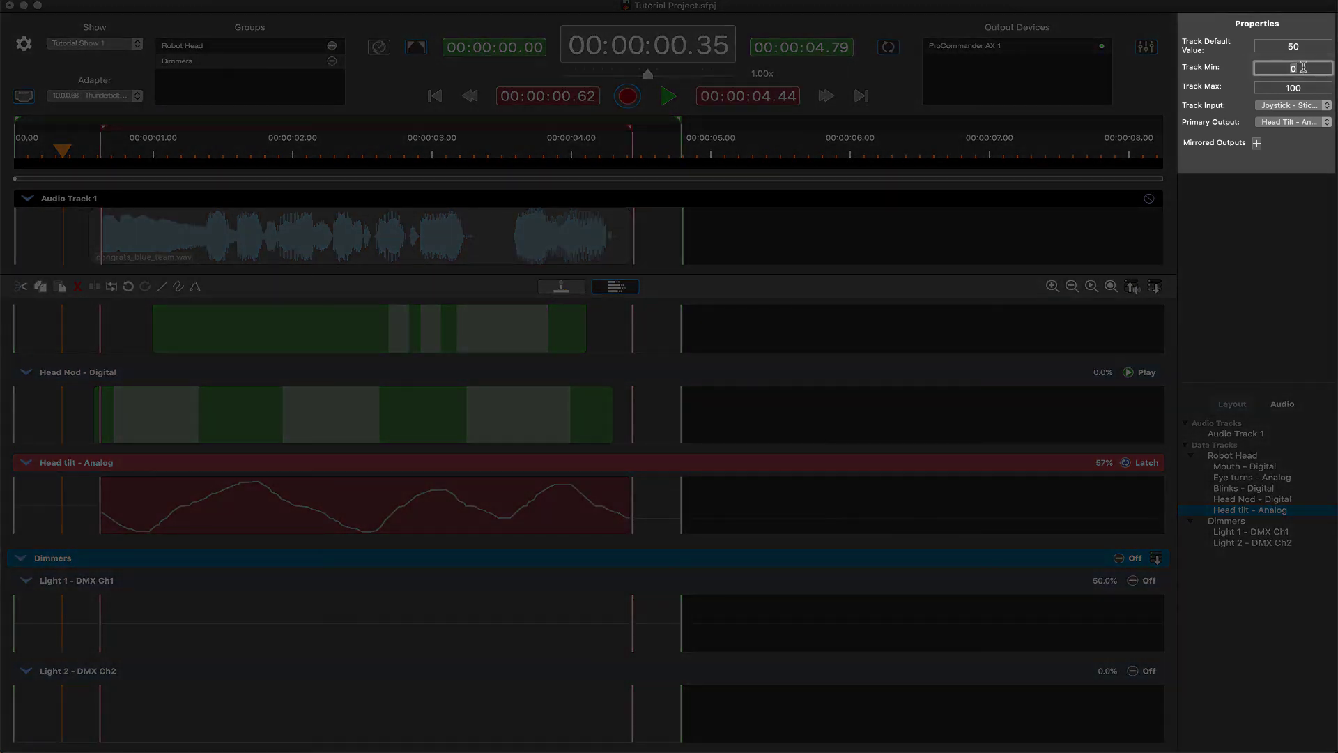
type("40")
key("Return")
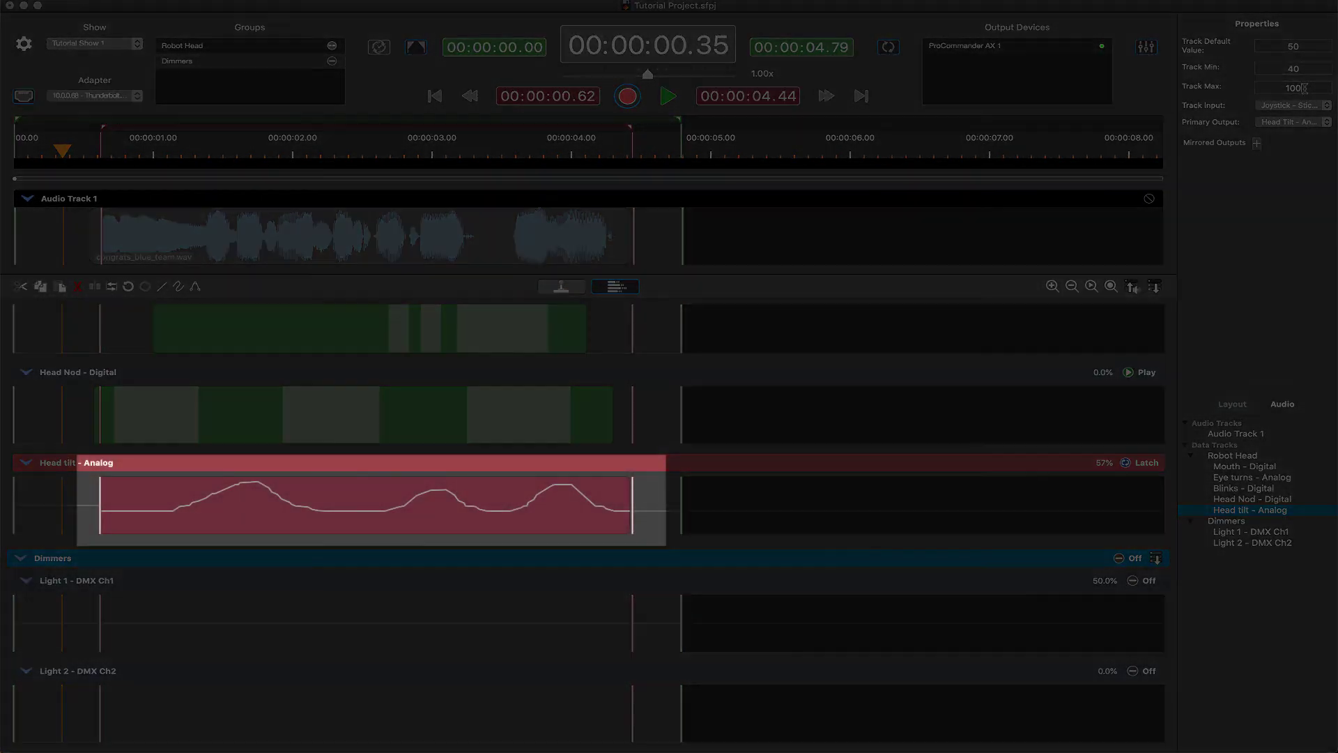
double_click(1303, 87)
type("80")
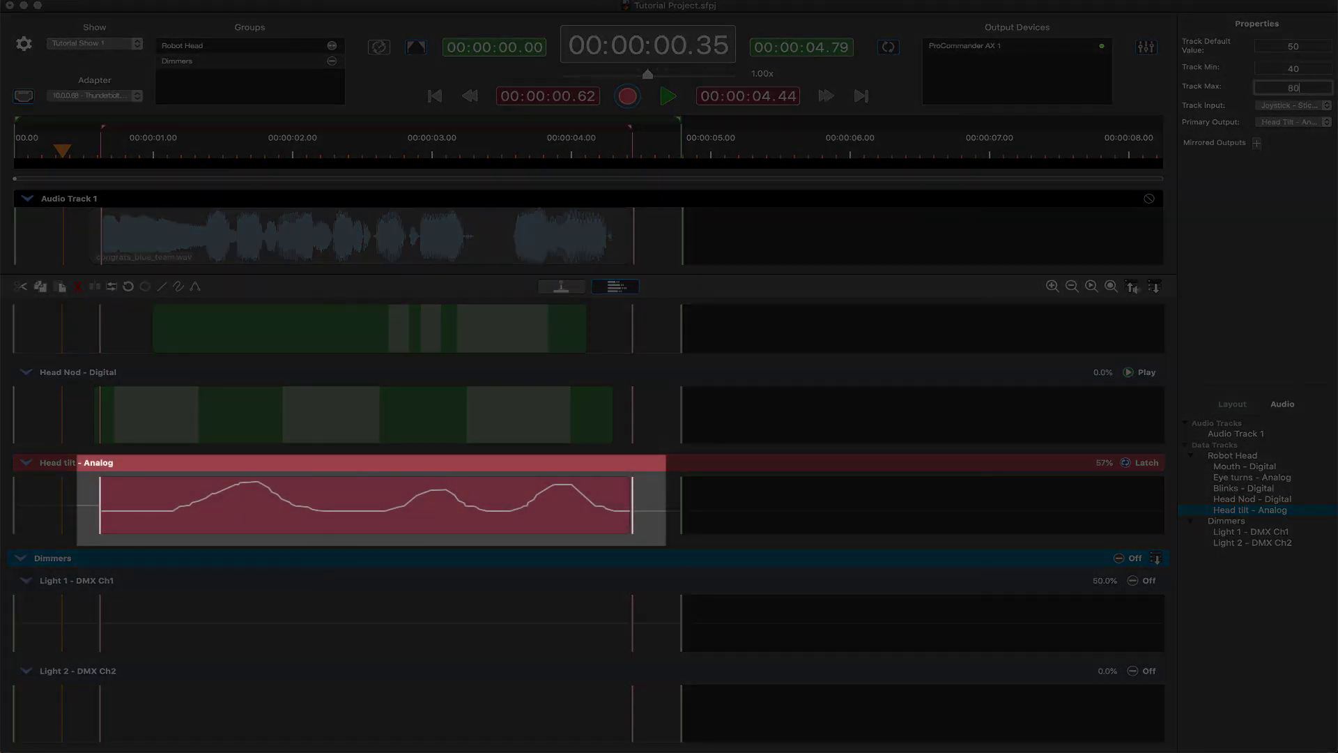
key("Return")
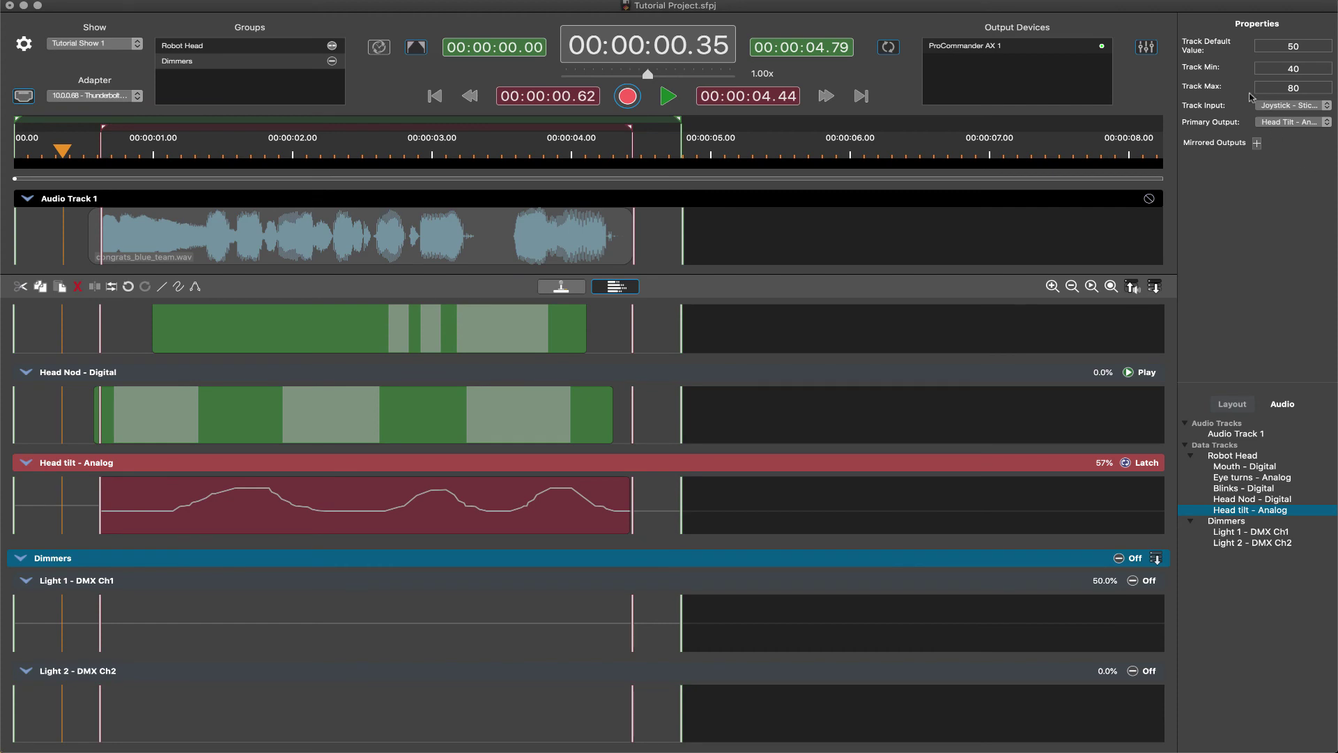
Set the Head tilt - Analog track's minimum to 0.
double_click(1303, 69)
type("0")
key("Return")
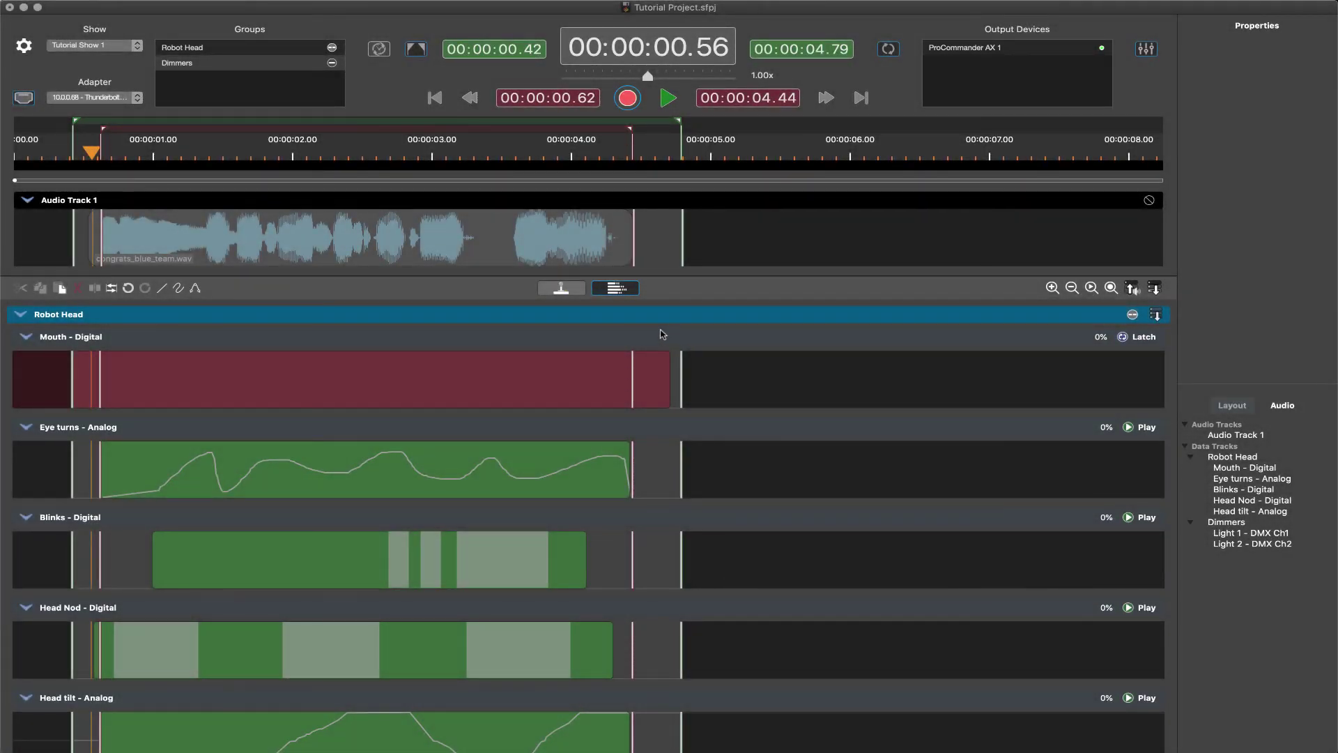
Show the tracks as compact gauge tiles and set Mouth - Digital to Play mode.
left_click(561, 288)
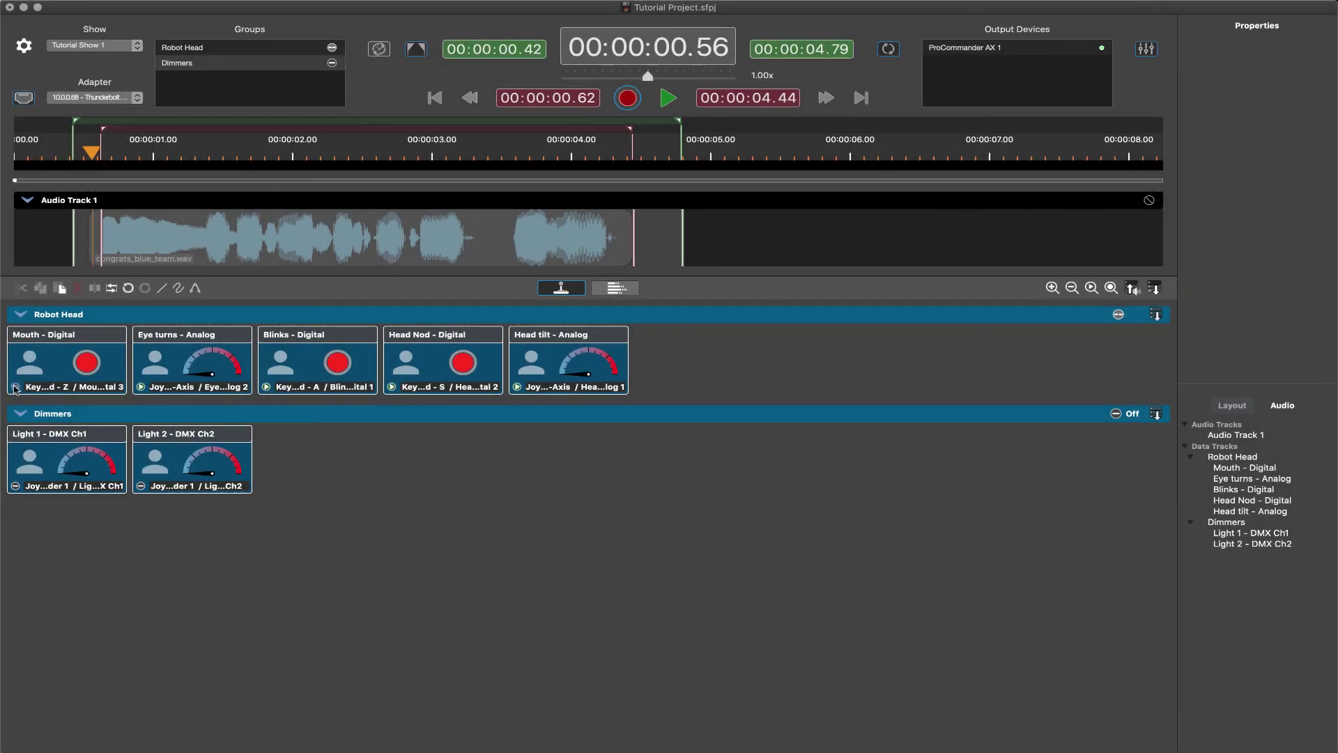
left_click(14, 387)
left_click(50, 427)
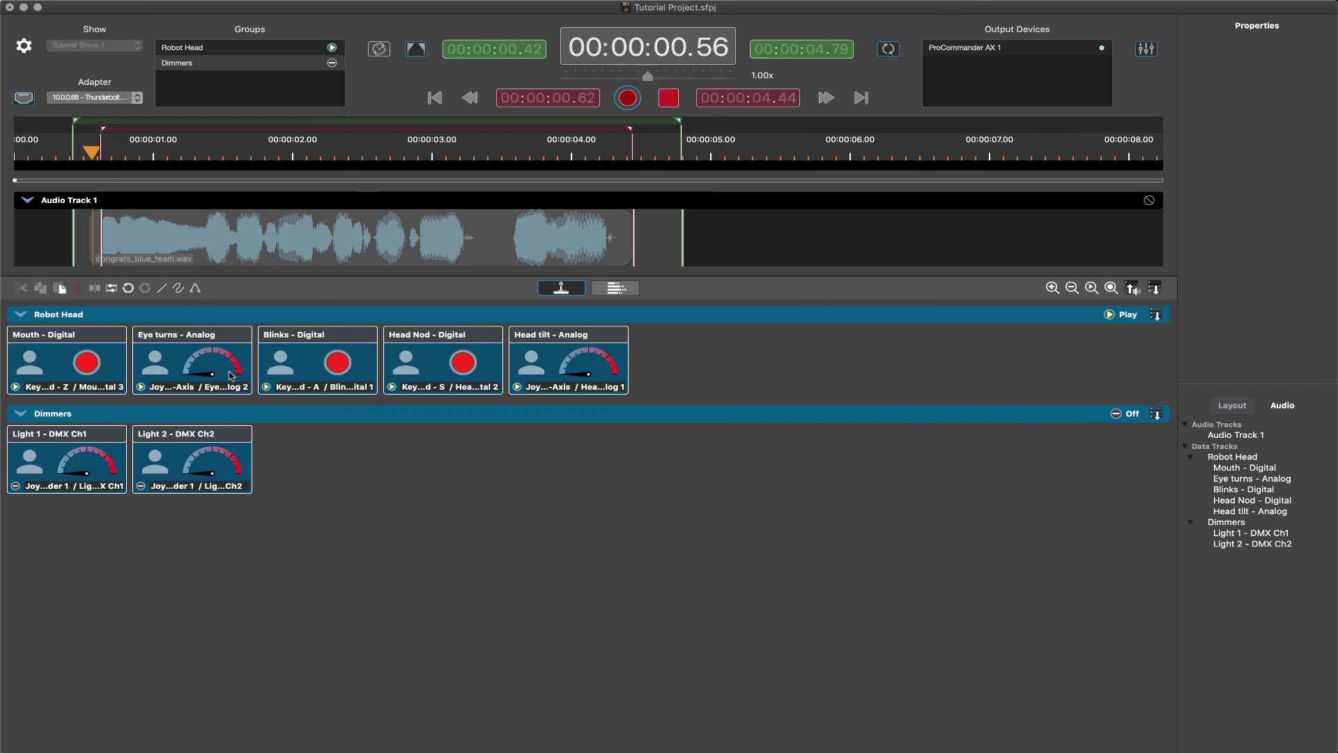
Play the show to watch the live track indicators, and return to the timeline track view.
key("space")
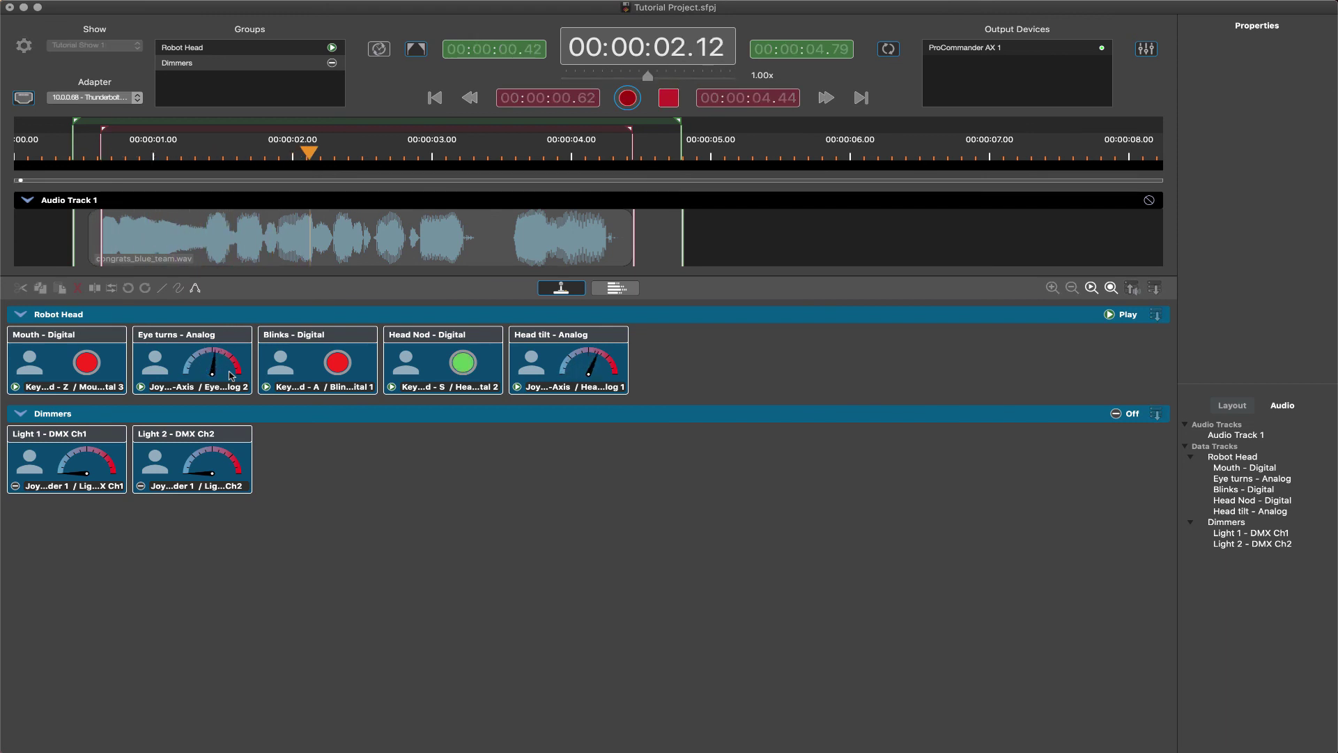
left_click(618, 289)
key("space")
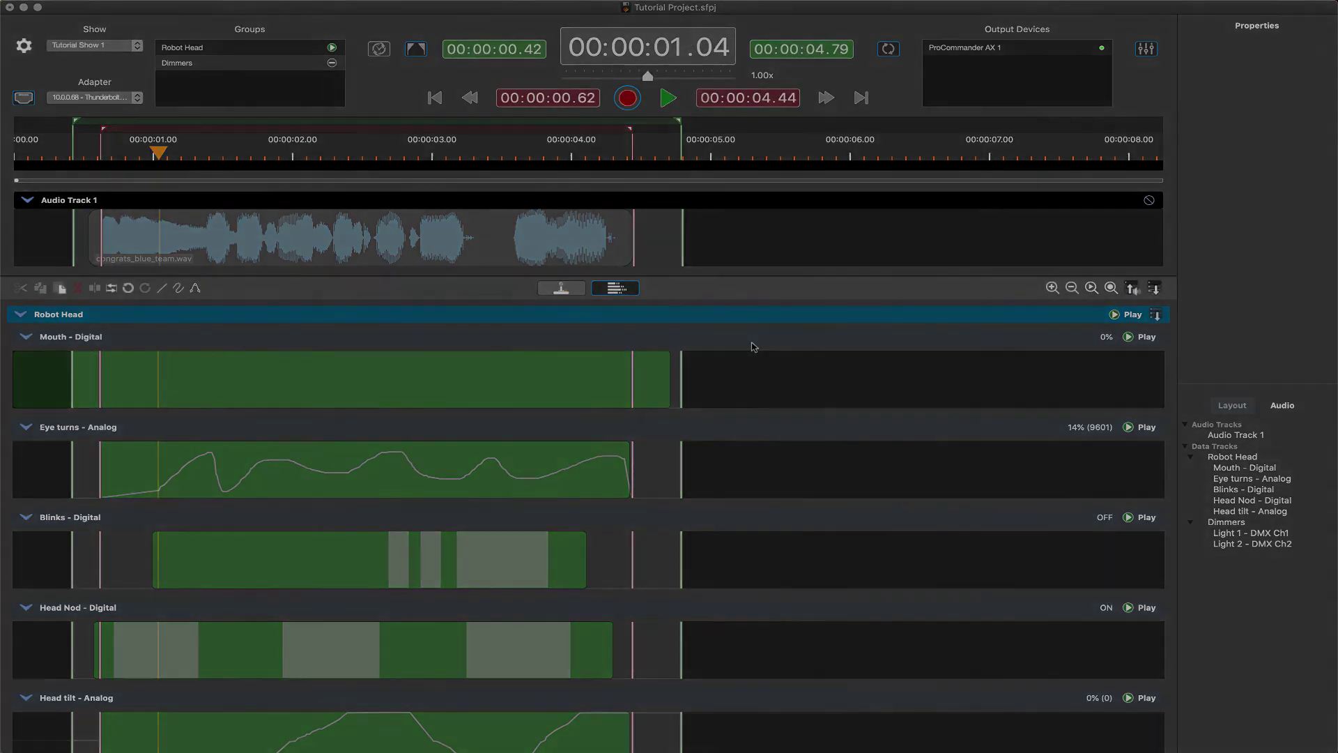